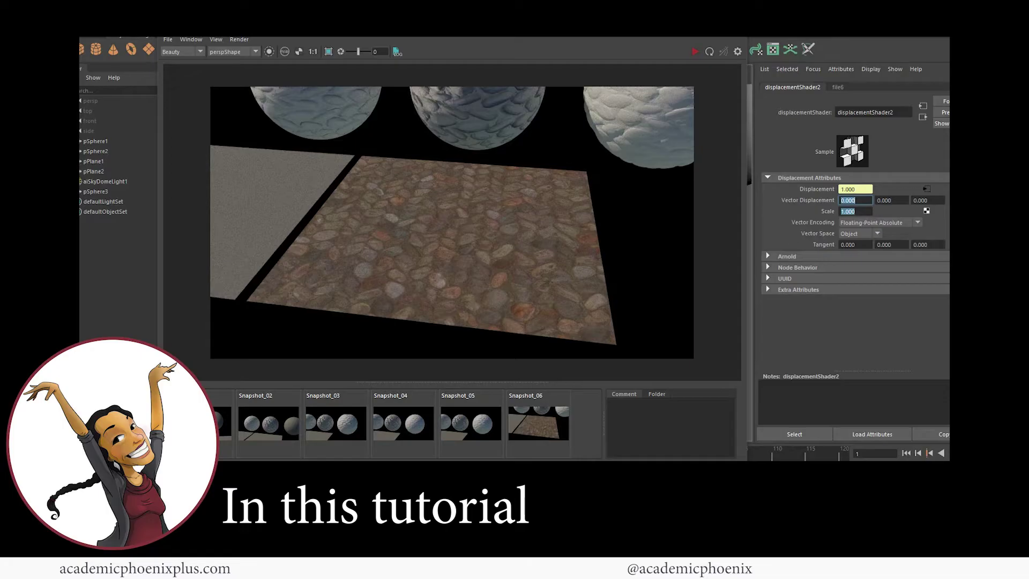
Set the cobblestone plane's Arnold subdivision type to catclark with 3 iterations while the render preview is running.
click(552, 426)
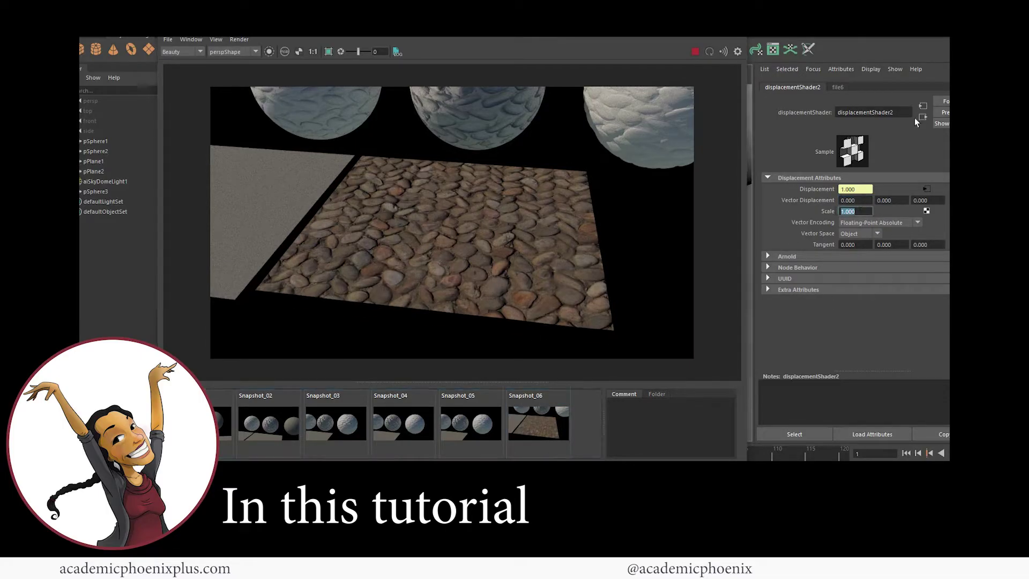
click(643, 236)
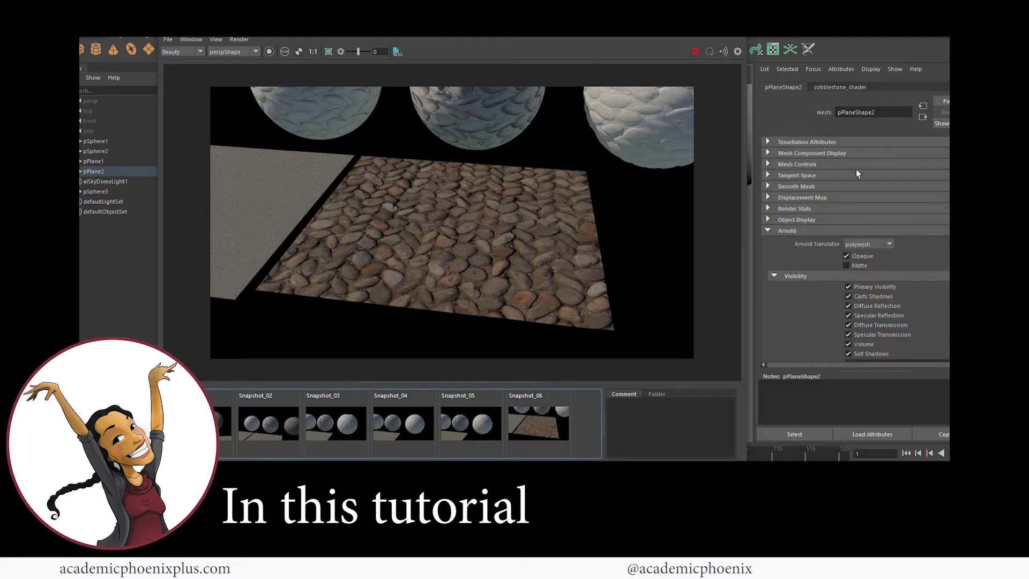
scroll(858, 225, down, 5)
click(864, 249)
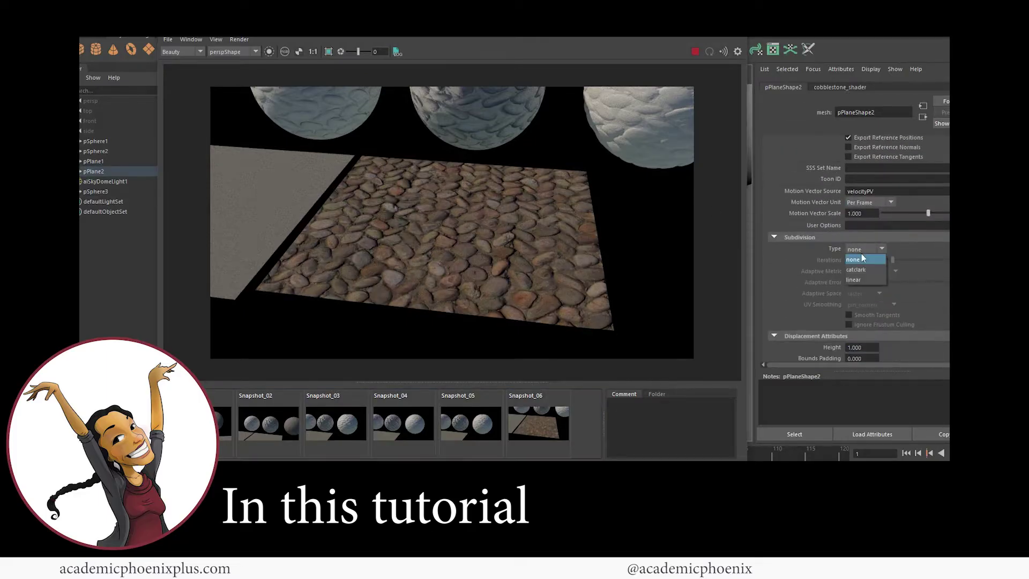
click(857, 270)
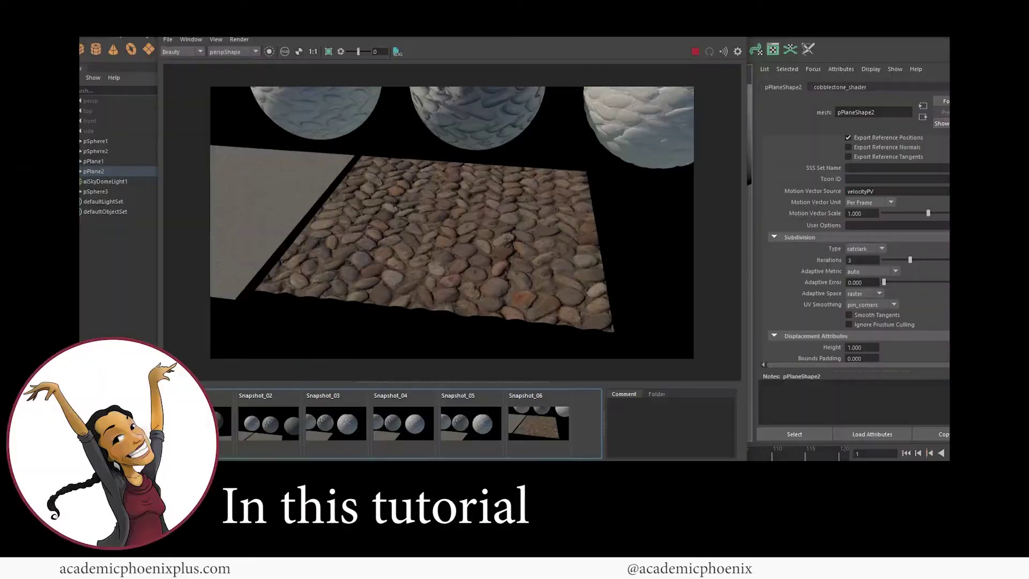
click(696, 52)
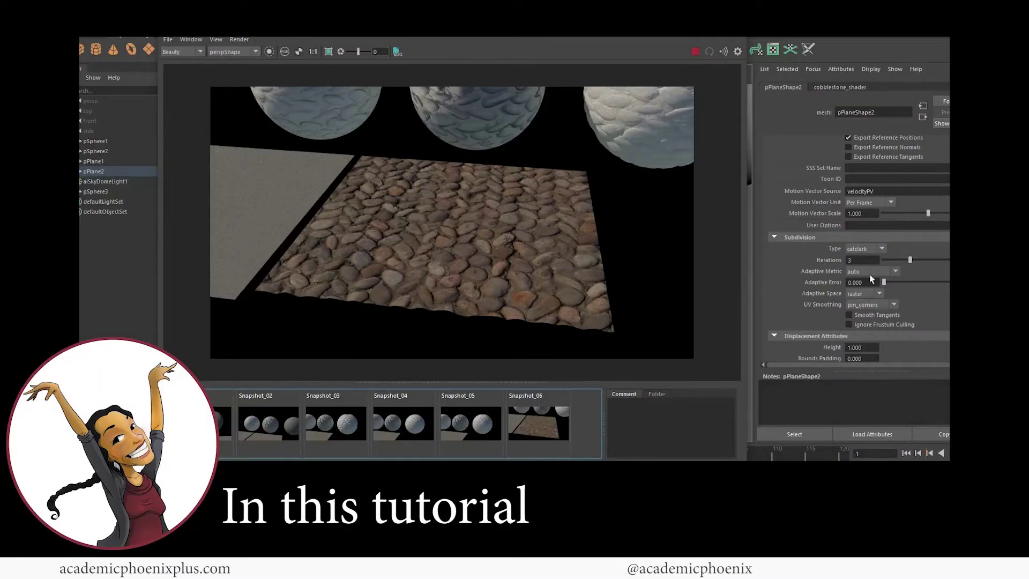
Set the cobblestone plane's Arnold displacement height to 0.8.
double_click(858, 348)
text(0.8)
key(Return)
scroll(897, 306, down, 5)
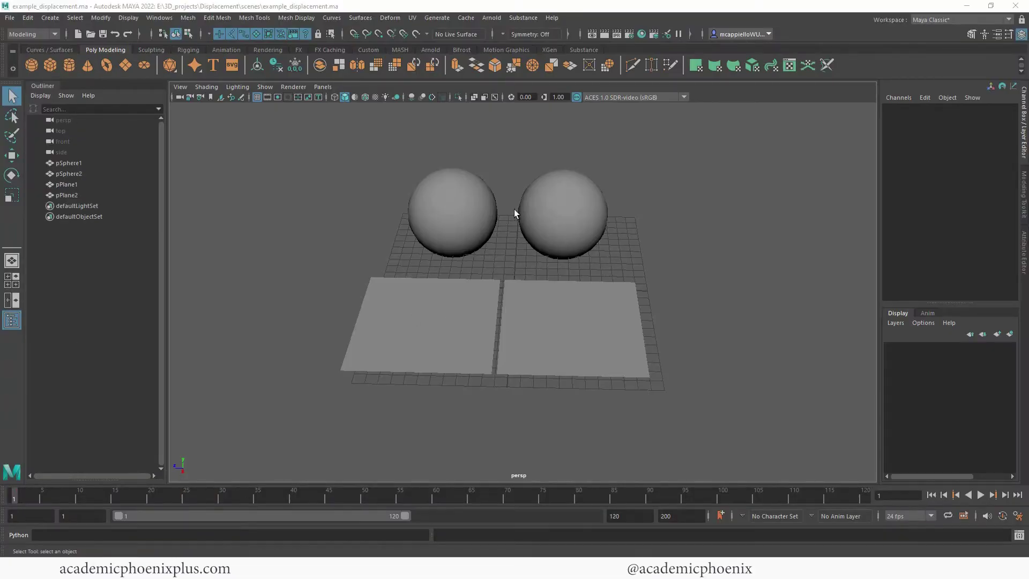
Review the bumpDisplace reference image and the cobblestone albedo, AO, height, normal and roughness maps in the photo viewers.
scroll(554, 209, up, 4)
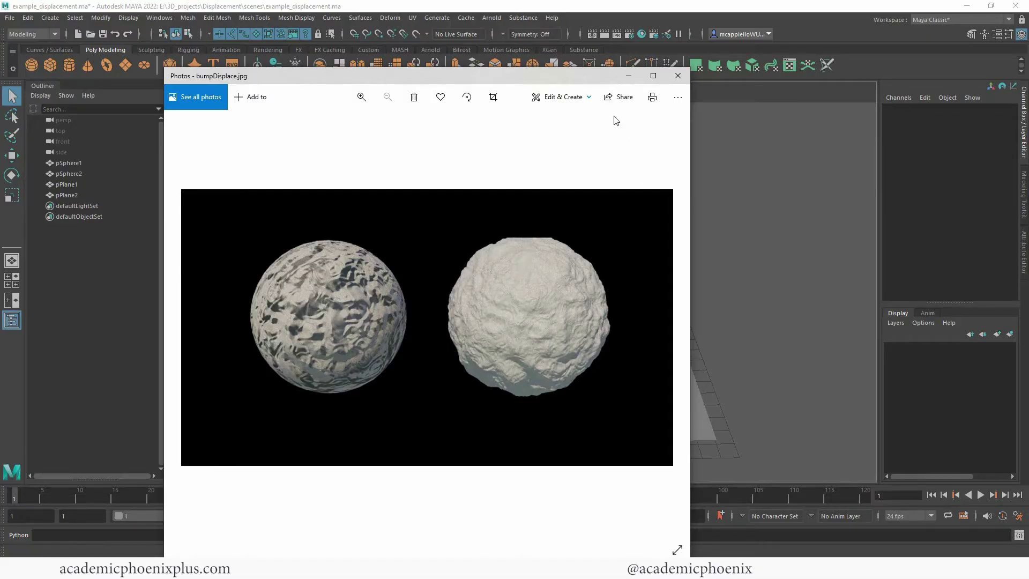
click(629, 75)
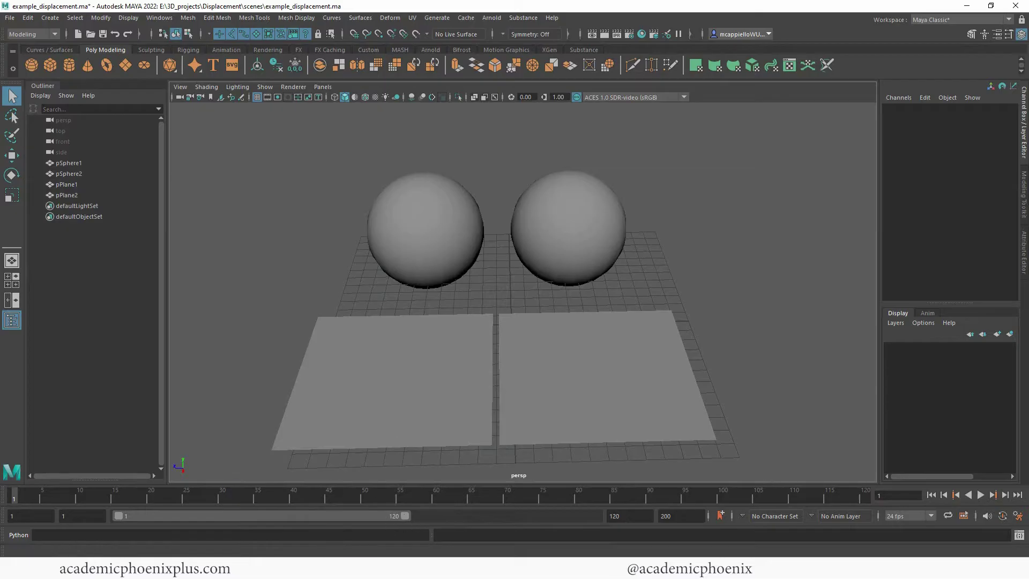
click(303, 568)
click(263, 523)
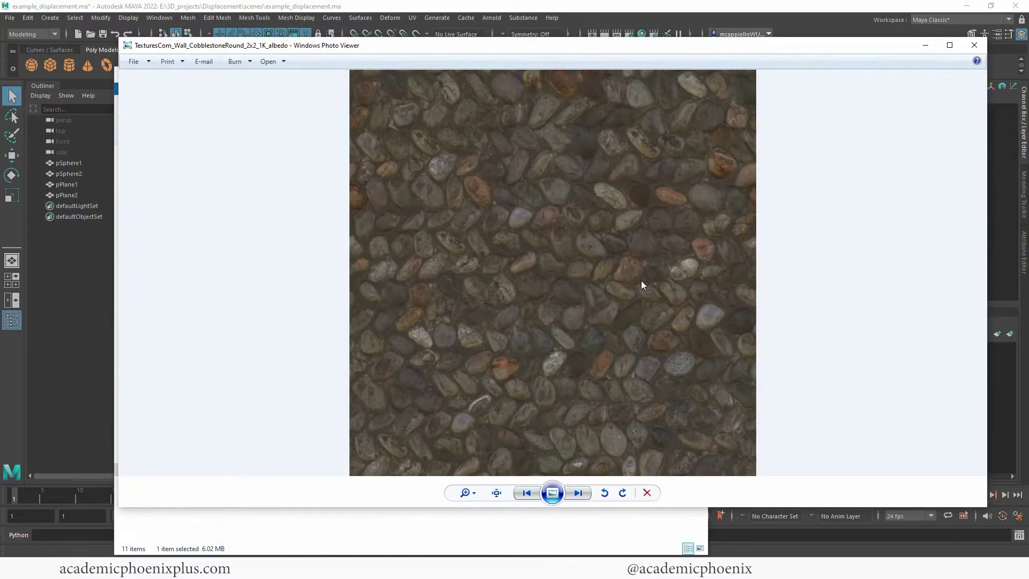
key(Right)
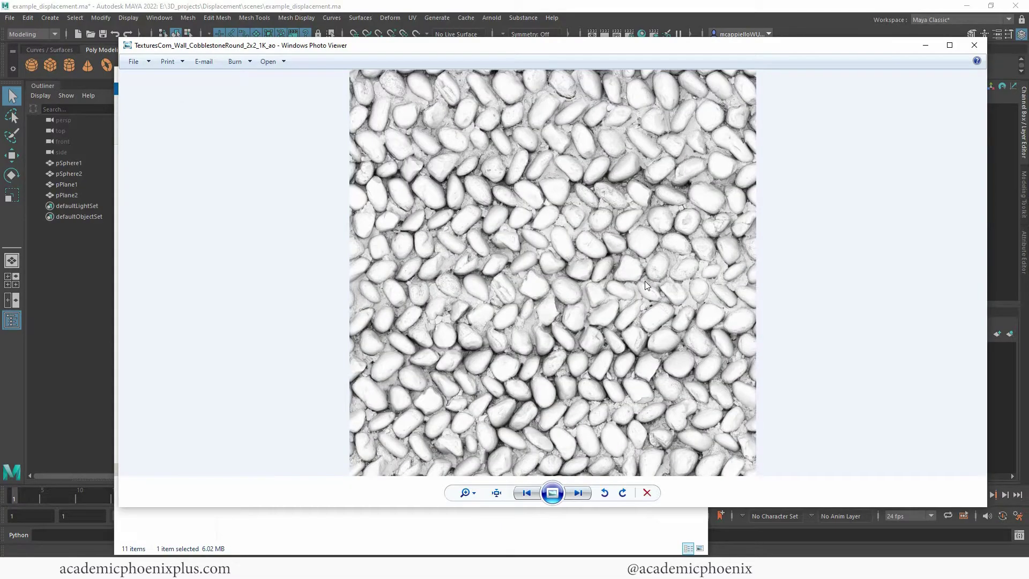
key(Right)
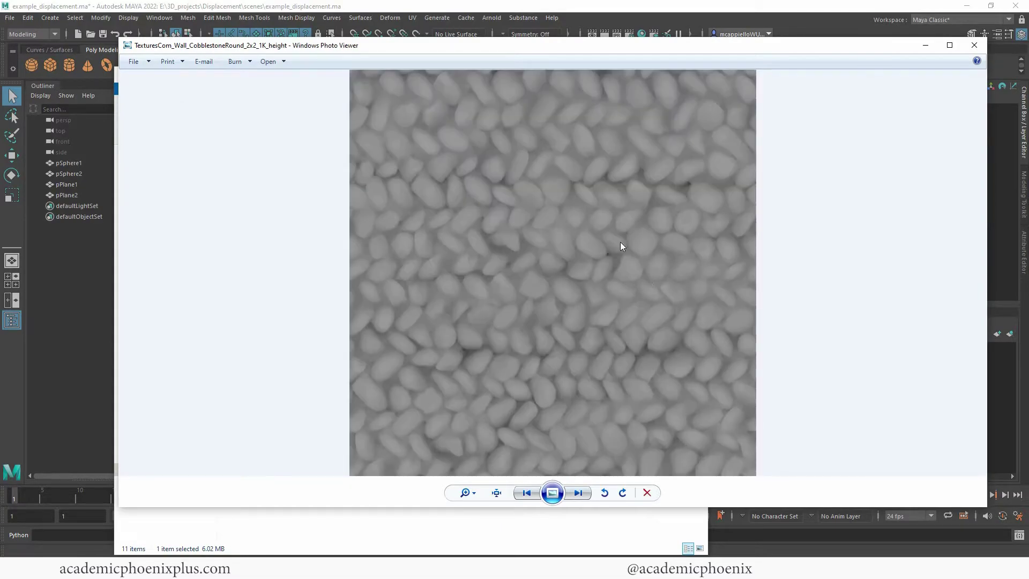
key(Right)
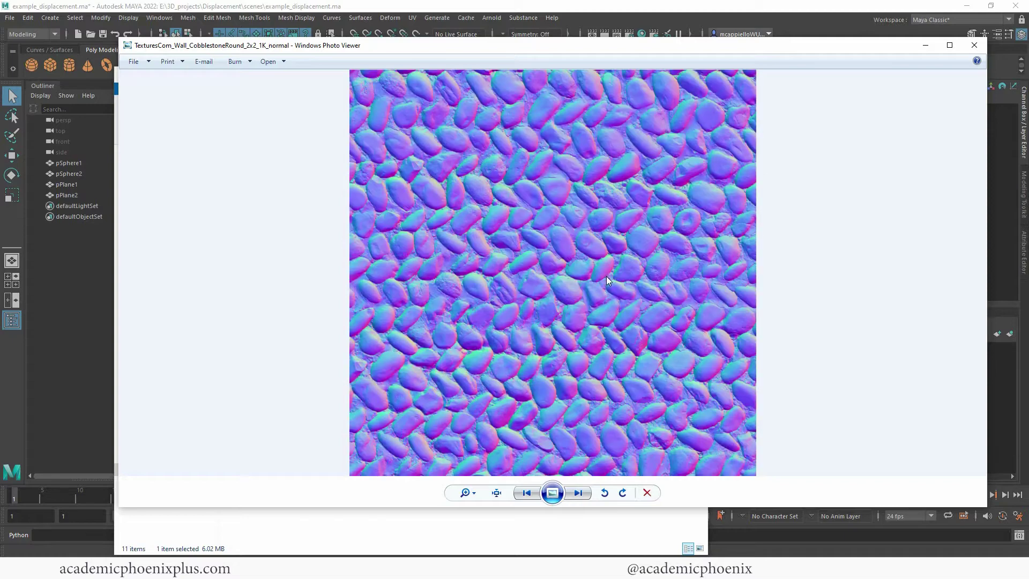
key(Right)
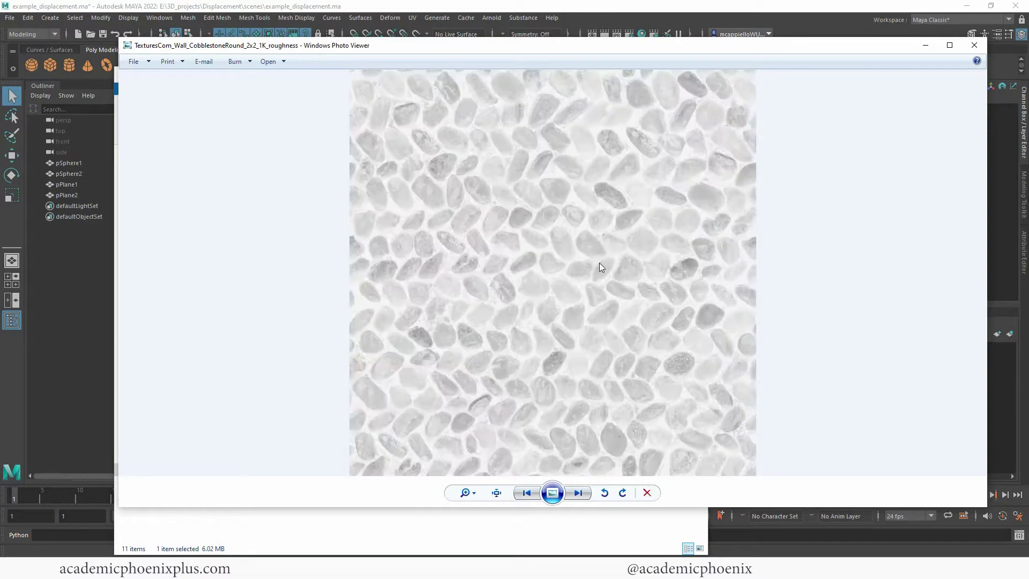
key(Left)
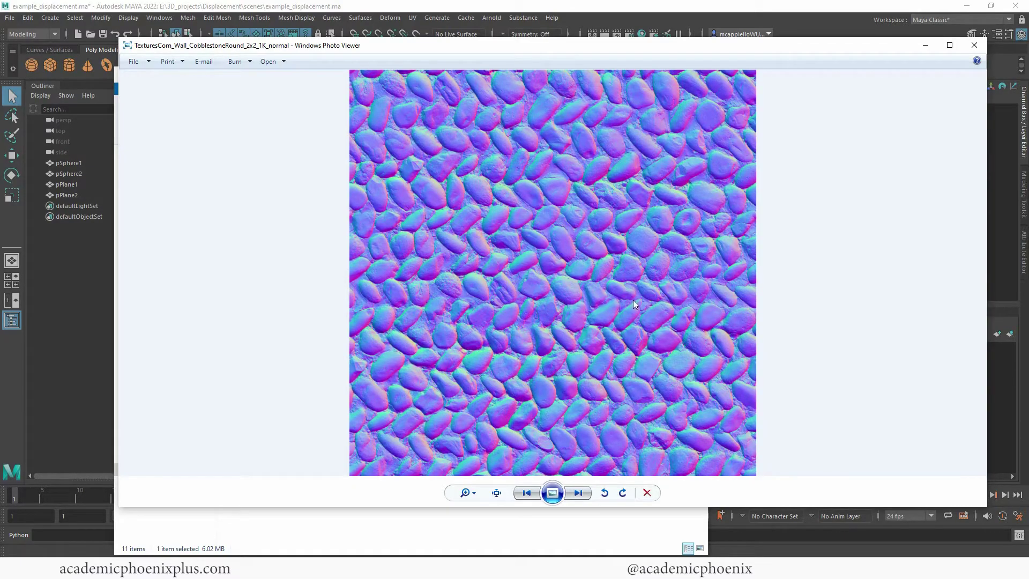
key(Left)
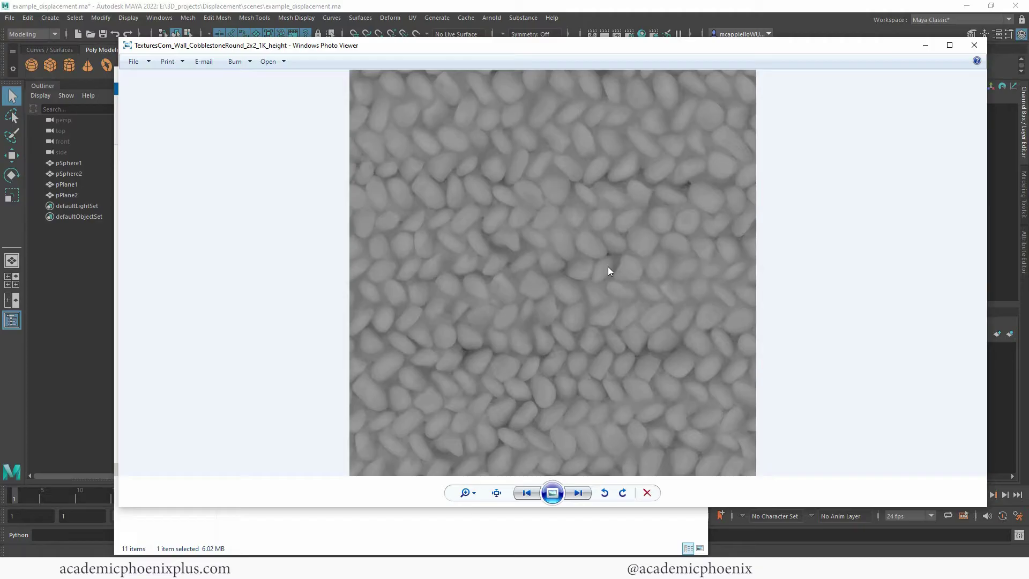
click(927, 47)
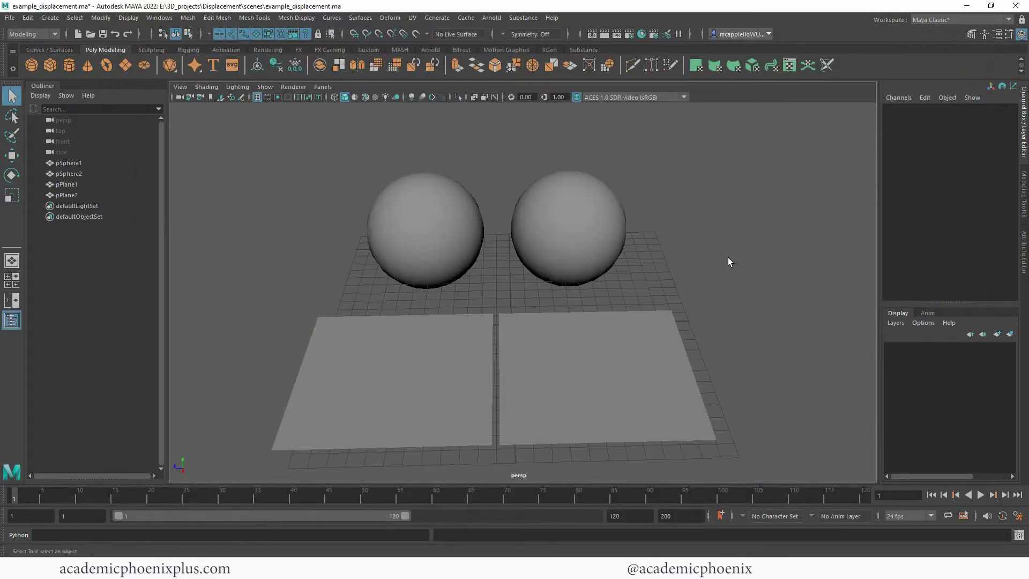
Assign a new Arnold aiStandardSurface material to the left sphere, pSphere1, and name it BumpShader.
click(446, 244)
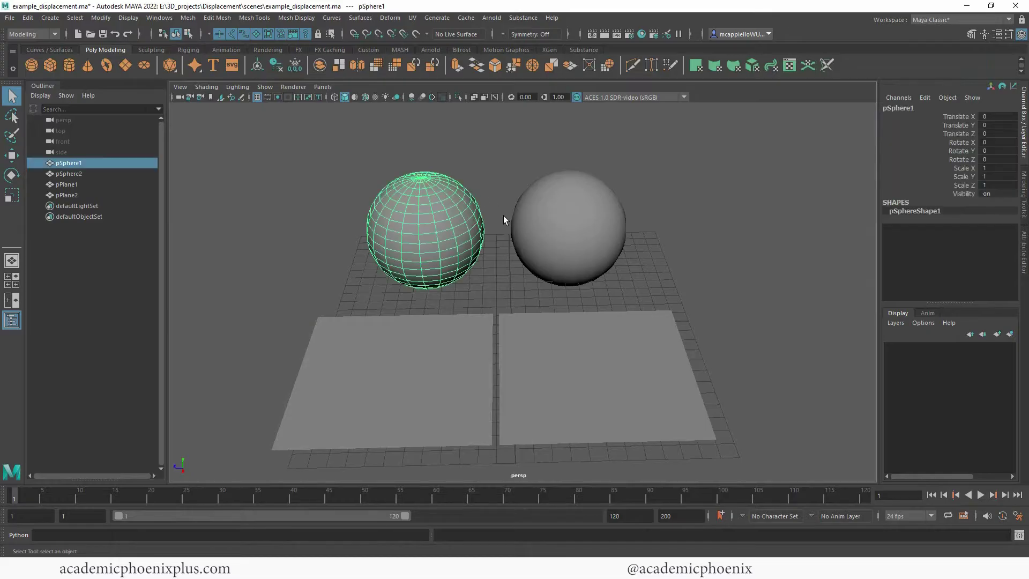
right_click(442, 214)
click(458, 488)
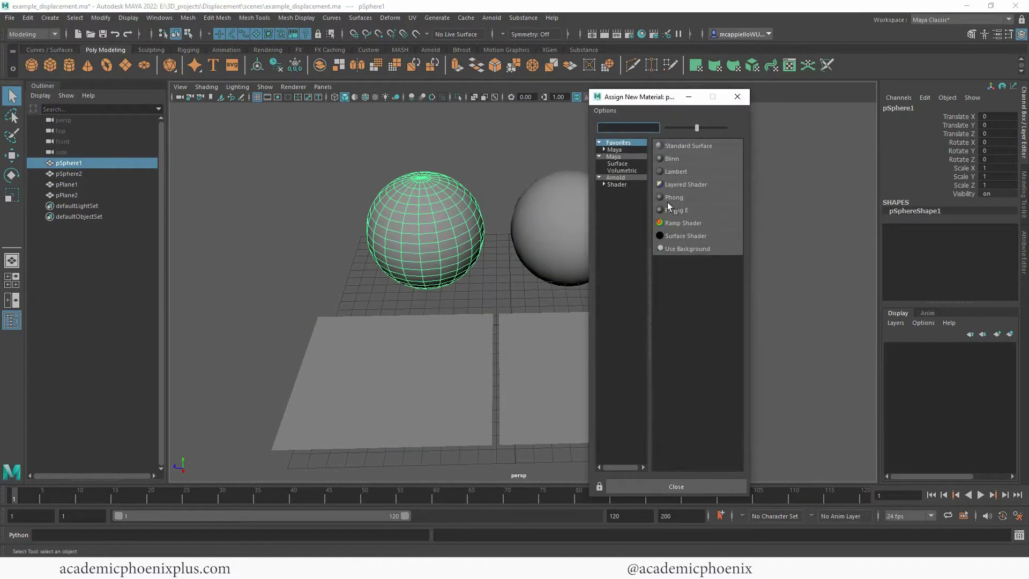
click(632, 177)
click(692, 326)
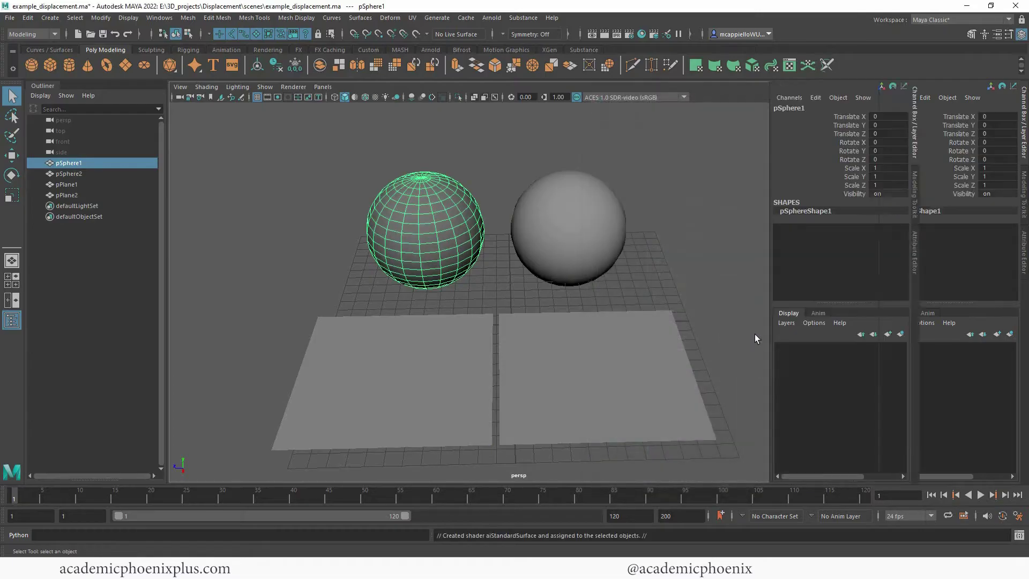
drag(915, 132, 788, 130)
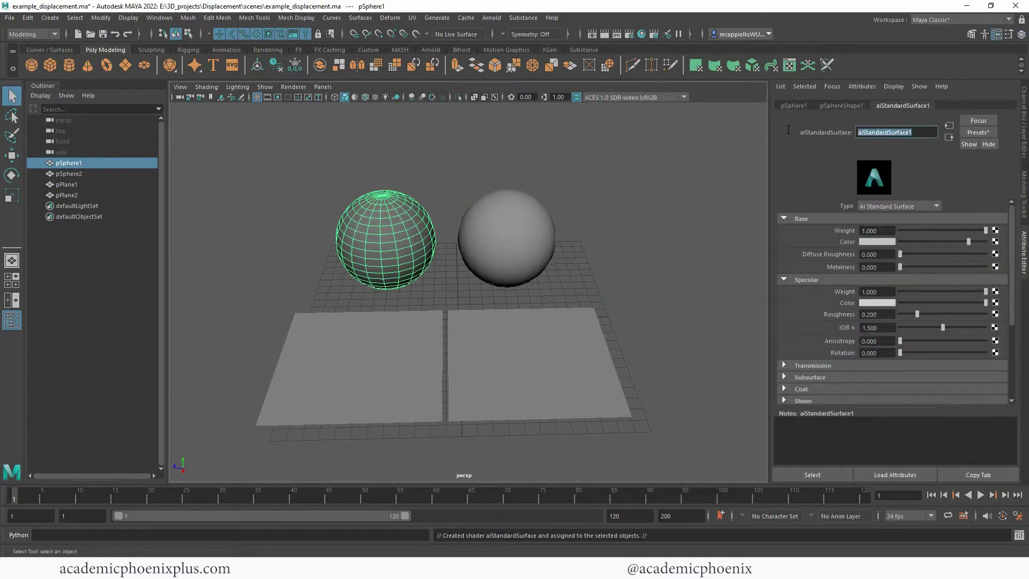
text(BumpShader)
key(Return)
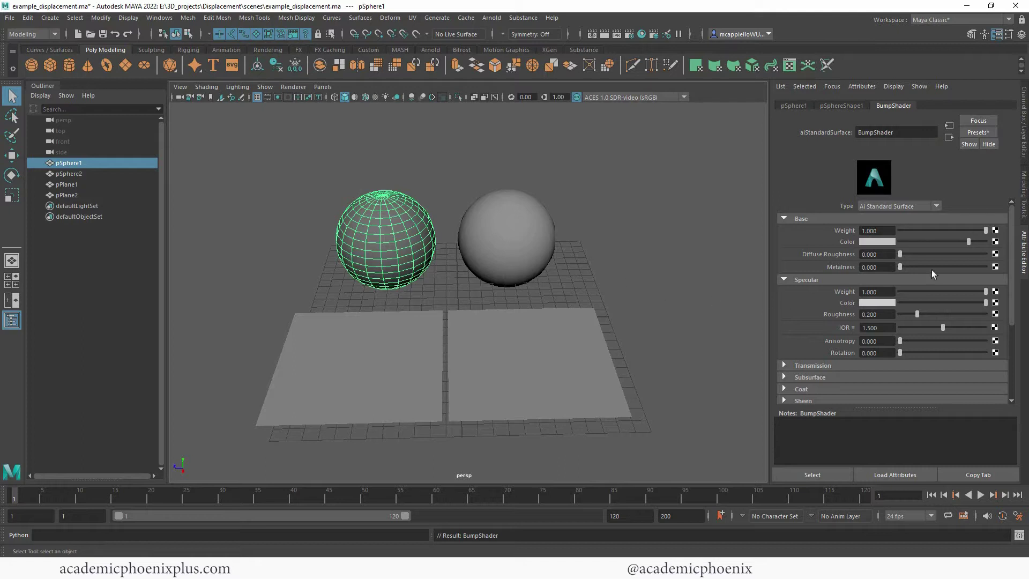
Set BumpShader's base color to full white and its specular roughness to 0.5.
scroll(915, 312, down, 1)
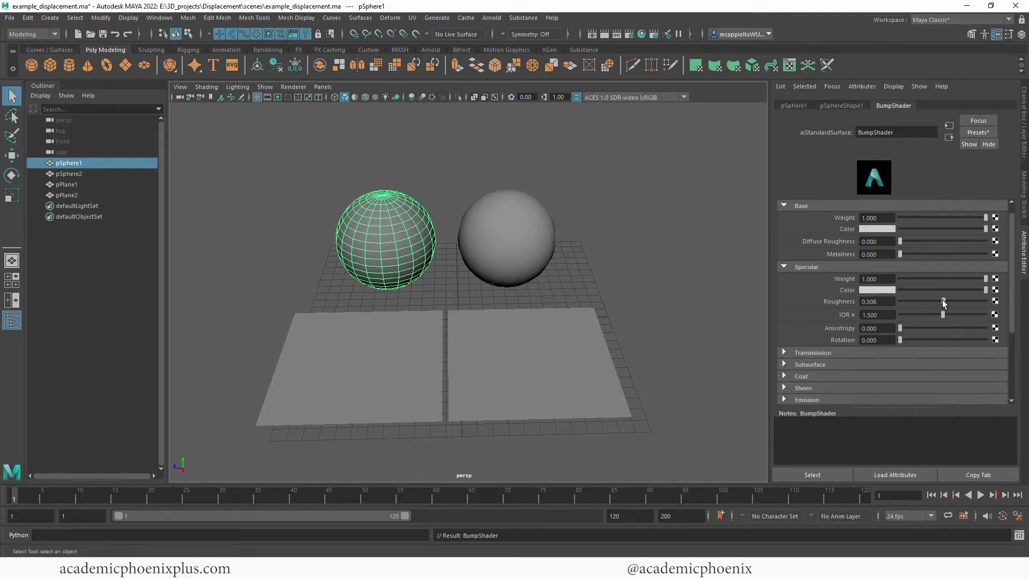
click(877, 301)
text(.5)
key(Return)
Connect a File texture to BumpShader's Bump Mapping attribute in its geometry settings.
scroll(890, 348, down, 4)
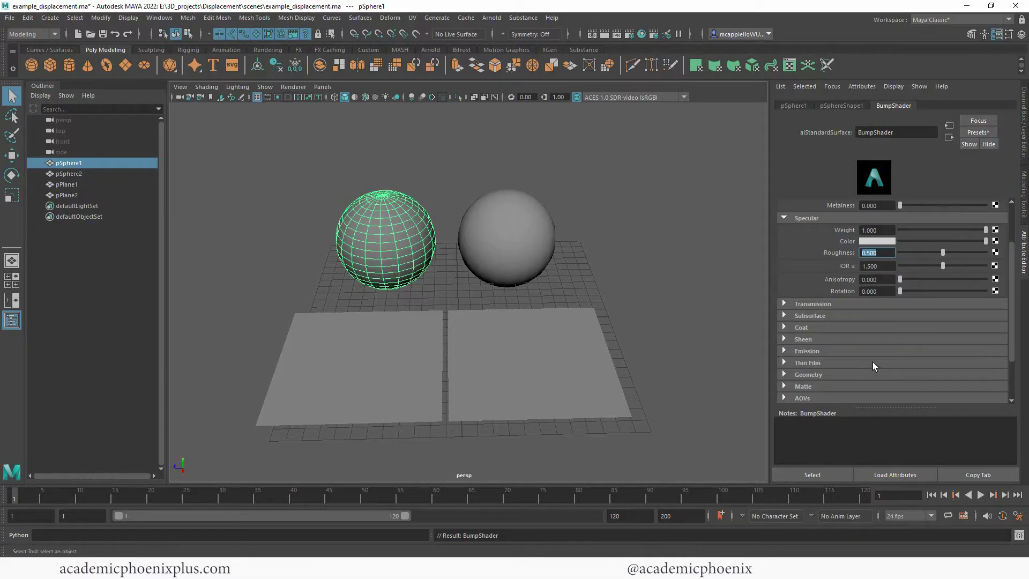
click(822, 379)
scroll(829, 373, down, 4)
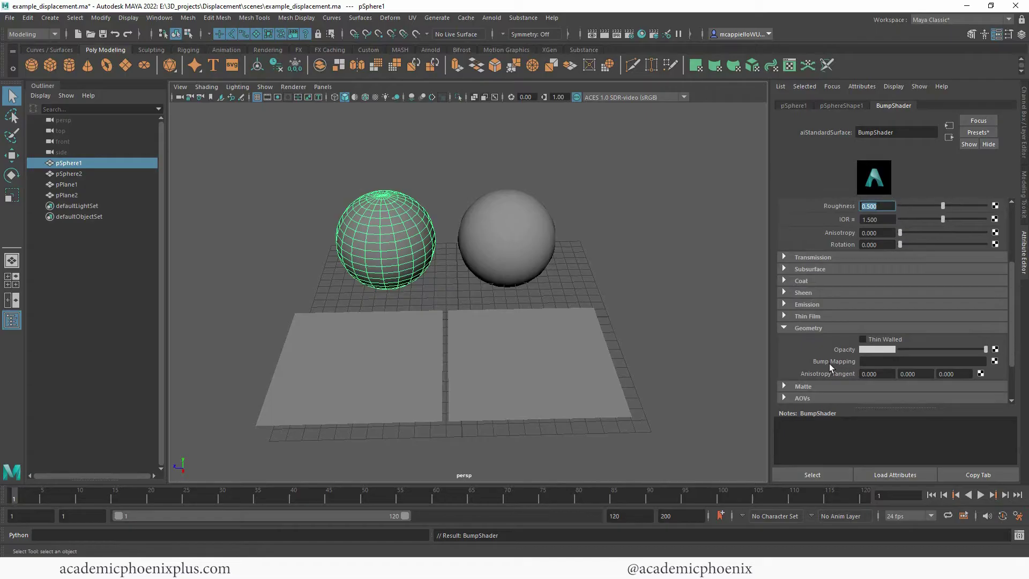
click(995, 361)
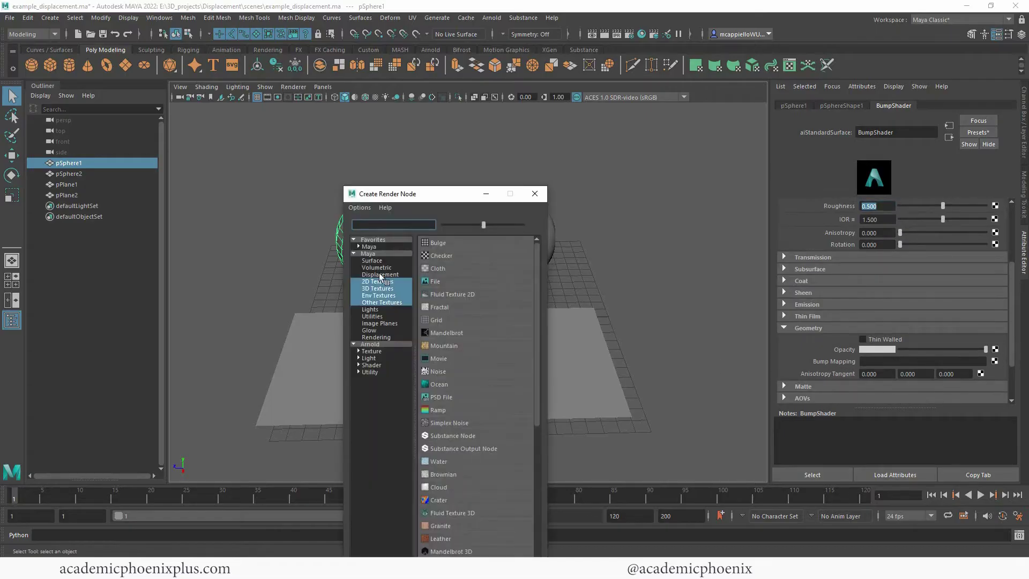
click(442, 282)
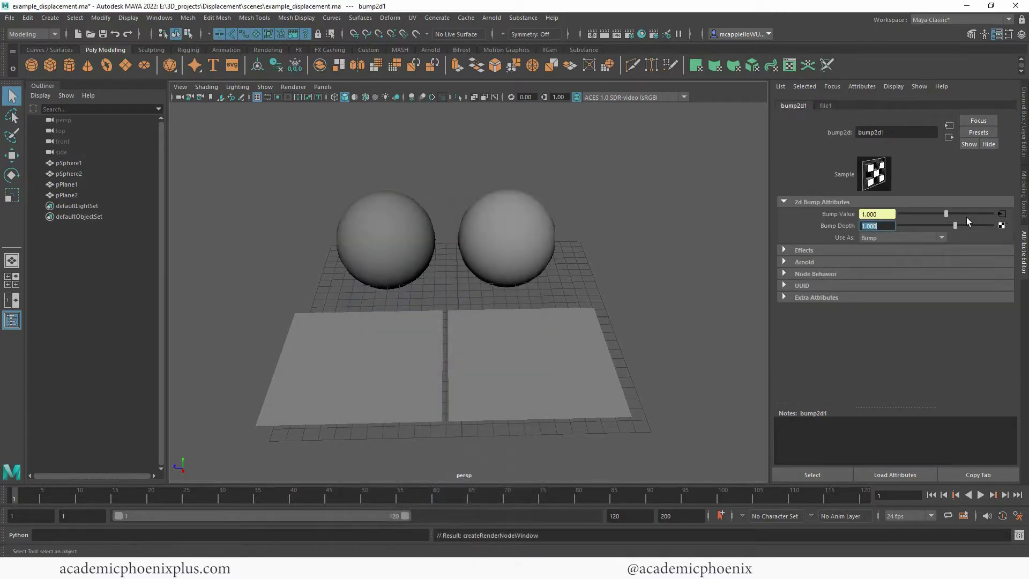
Load TexturesCom_Wall_CobblestoneRound_2x2_1K_height.tif as the image of the bump's file texture.
click(1002, 213)
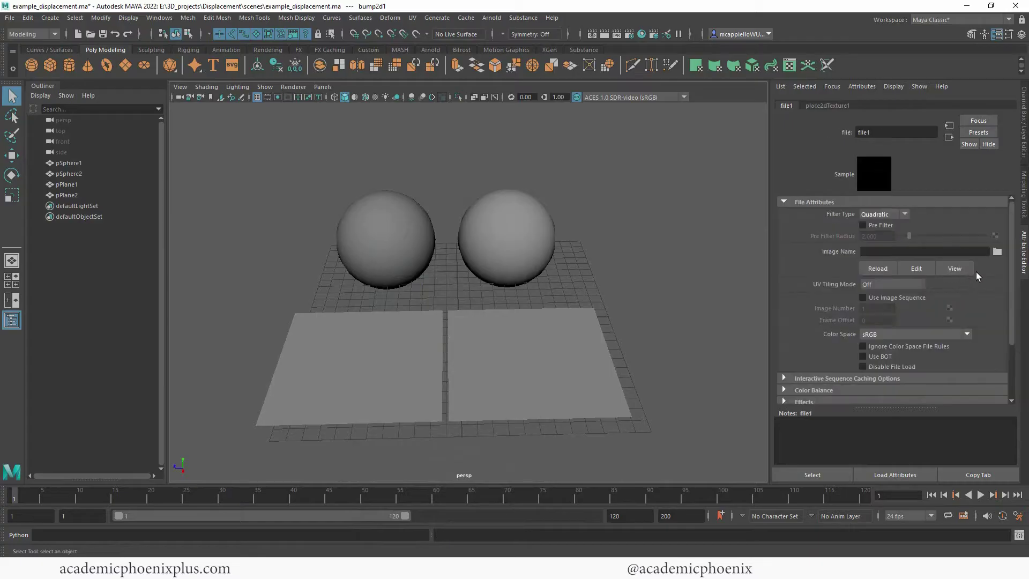
click(997, 251)
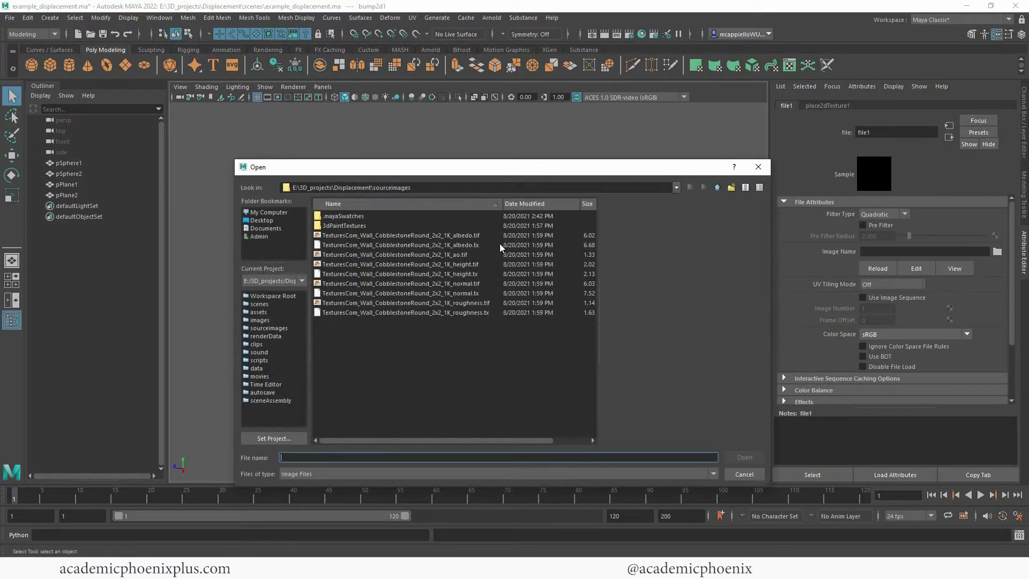
click(471, 264)
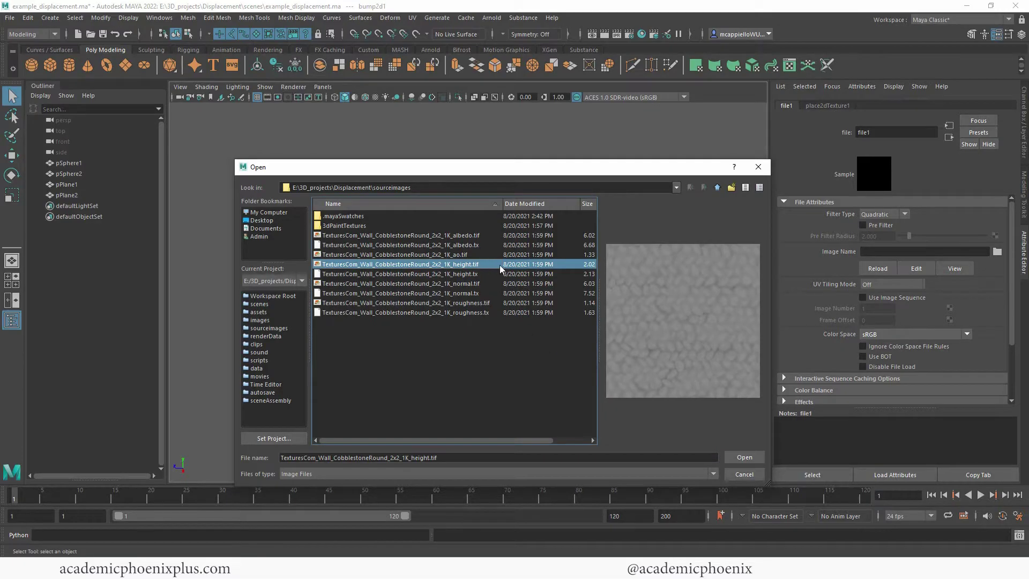
click(744, 456)
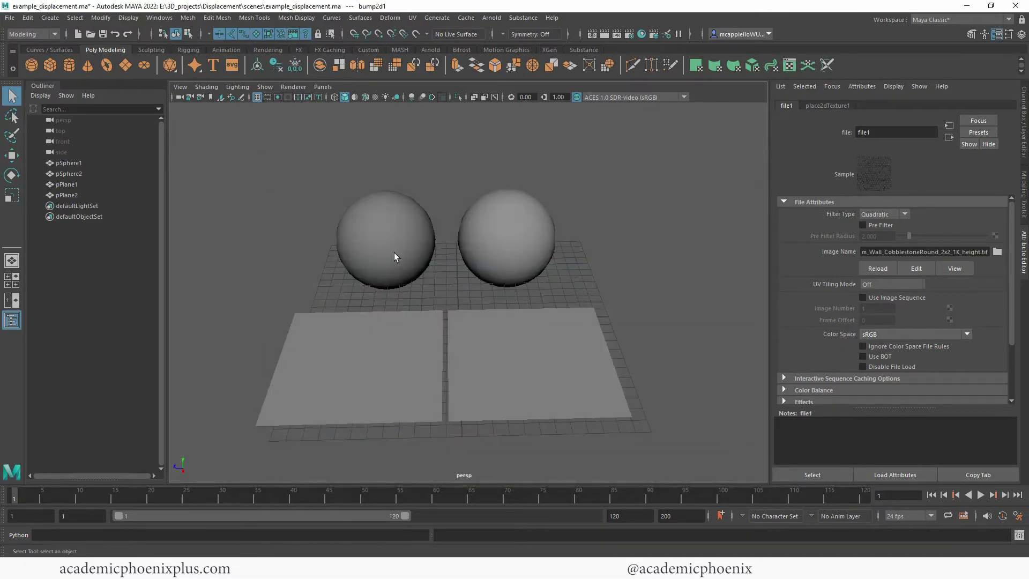
Set the height texture's color space to Raw.
click(905, 336)
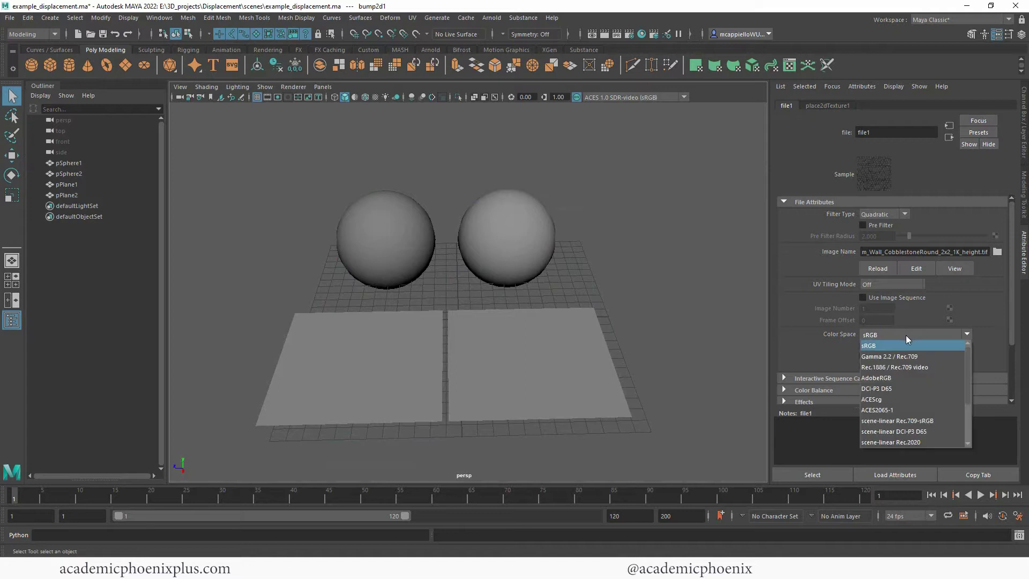
scroll(970, 386, down, 1)
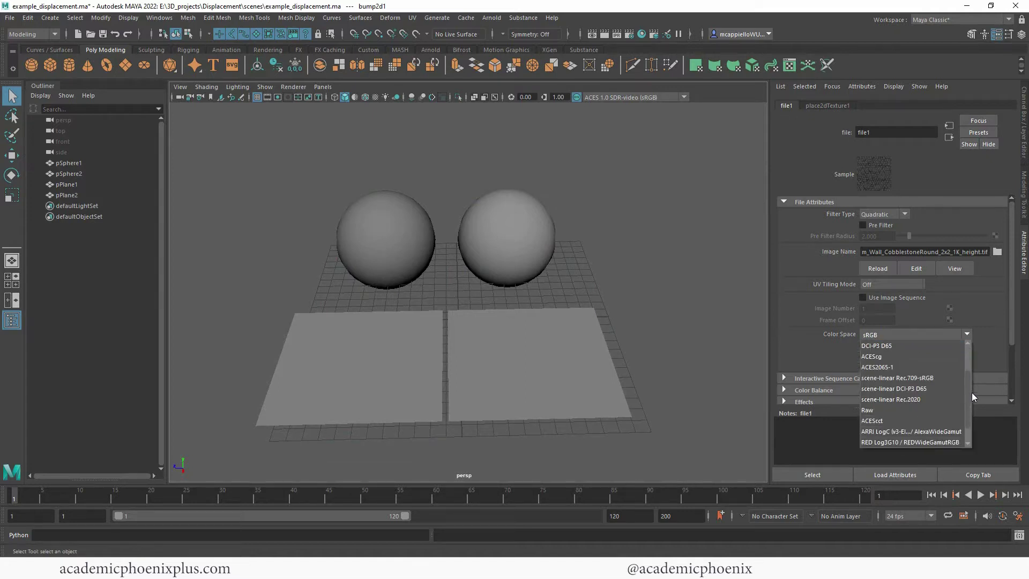
click(890, 411)
scroll(1008, 338, down, 2)
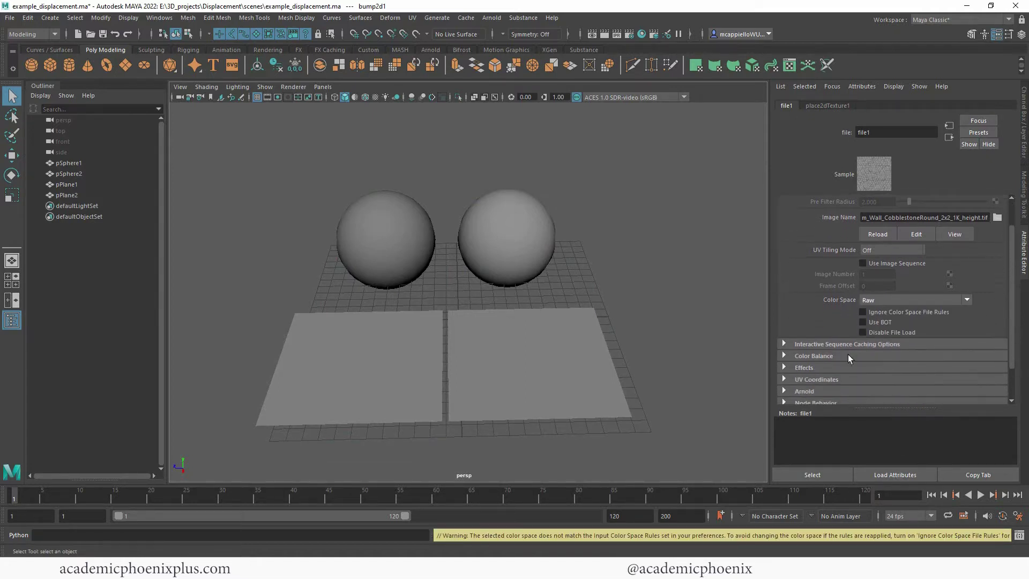
Check the height texture's Alpha Is Luminance setting under color balance and reselect the left sphere to return to BumpShader.
click(844, 357)
scroll(863, 364, down, 4)
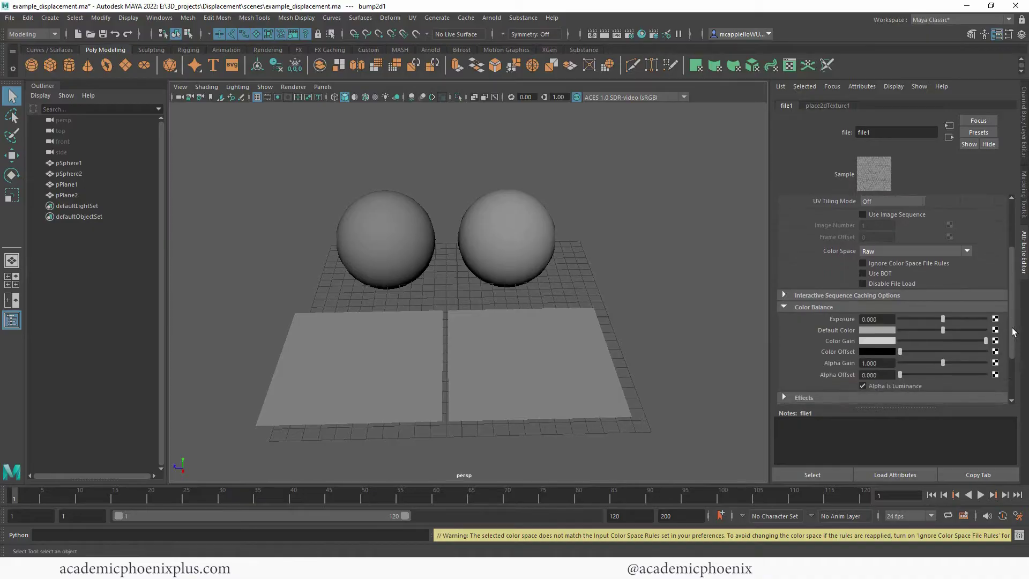
click(399, 261)
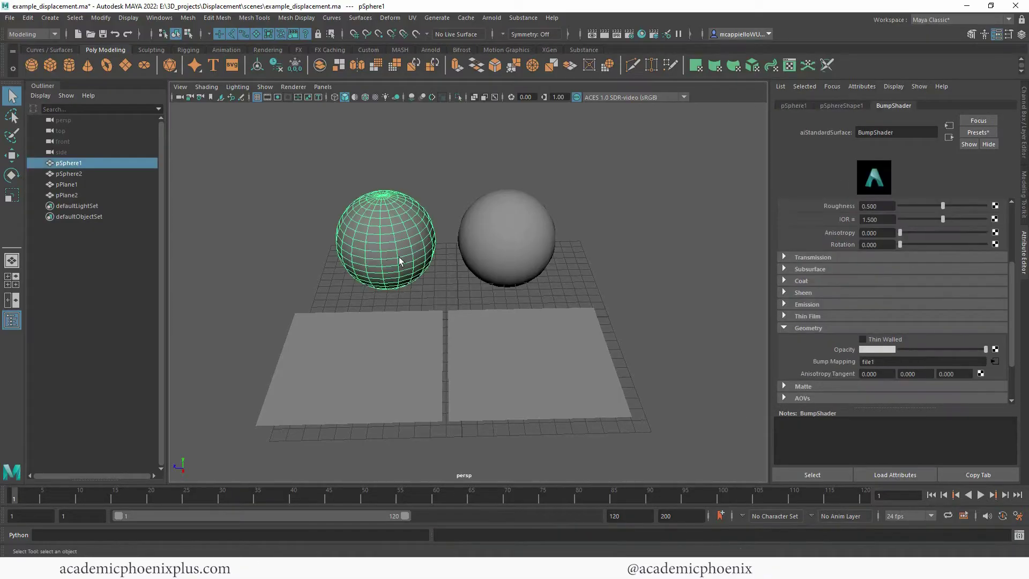
Turn on textured shading in the viewport, clear the selection and examine the bump texture on the left sphere.
key(4)
key(6)
click(574, 260)
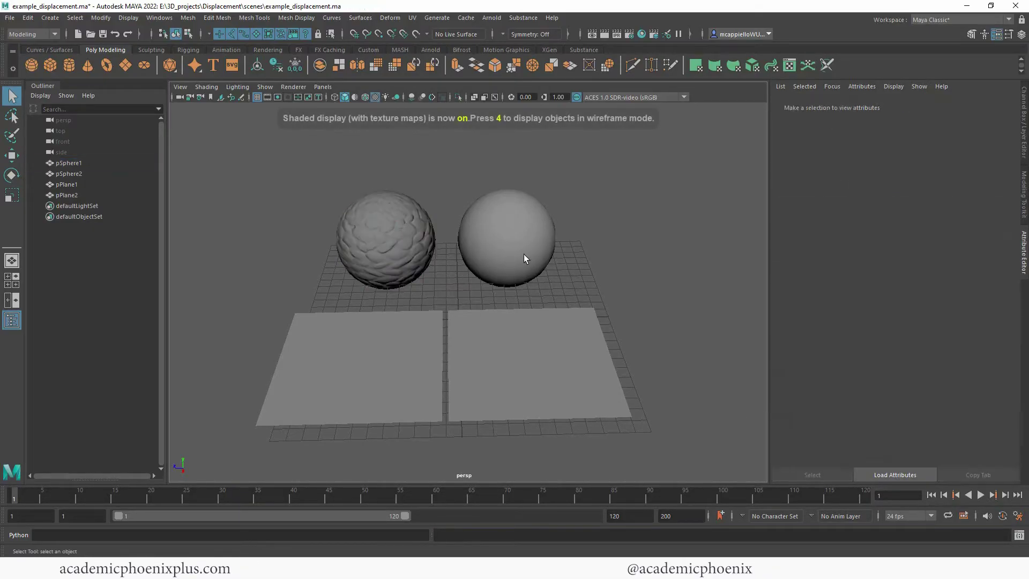
alt+drag(516, 237, 473, 299)
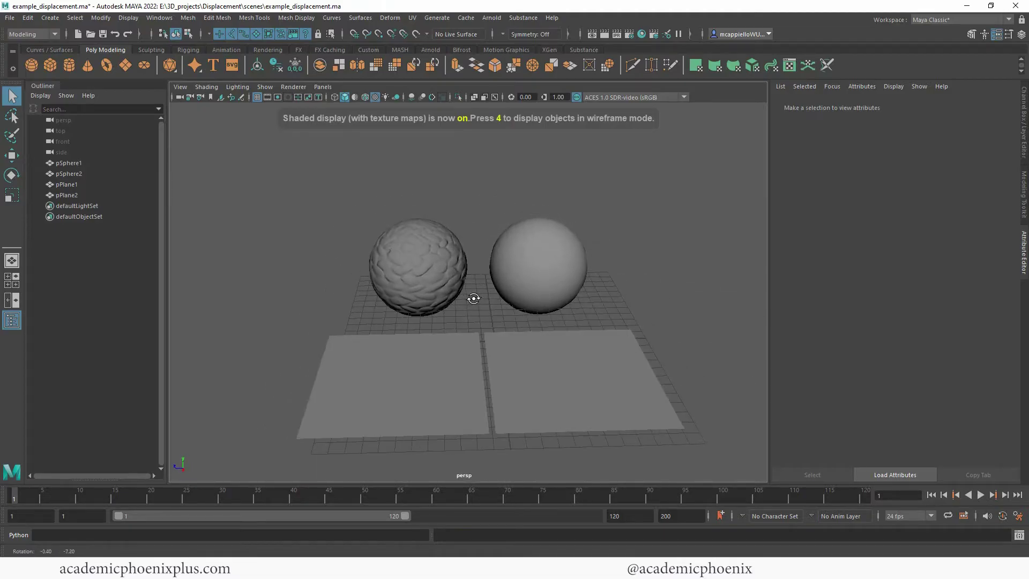
alt+right_drag(473, 299, 612, 265)
alt+drag(613, 266, 505, 372)
Switch to the sourceimages folder, view the cobblestone height map in Windows Photo Viewer, and return to Maya.
mouse_move(289, 555)
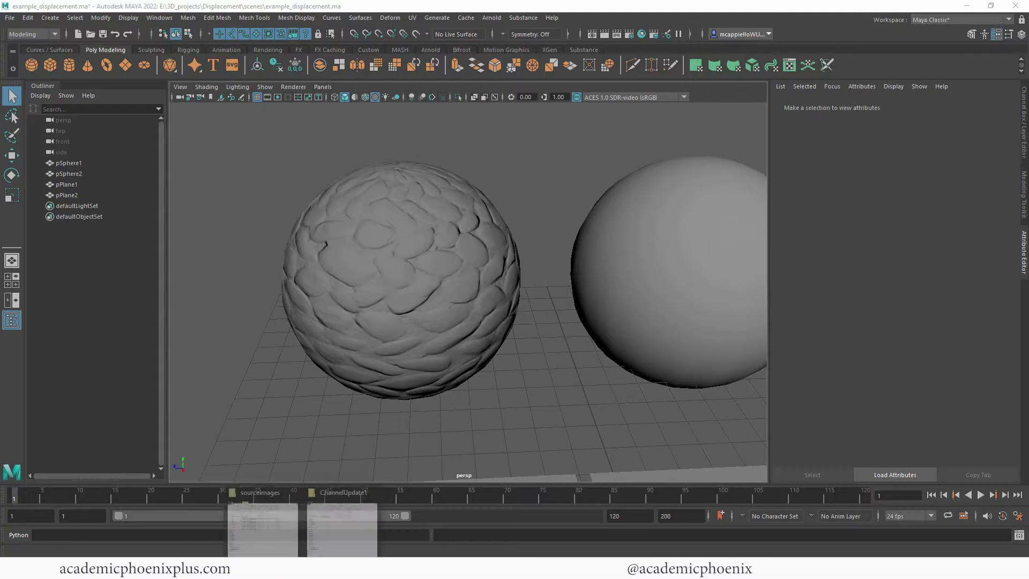
click(268, 528)
double_click(512, 230)
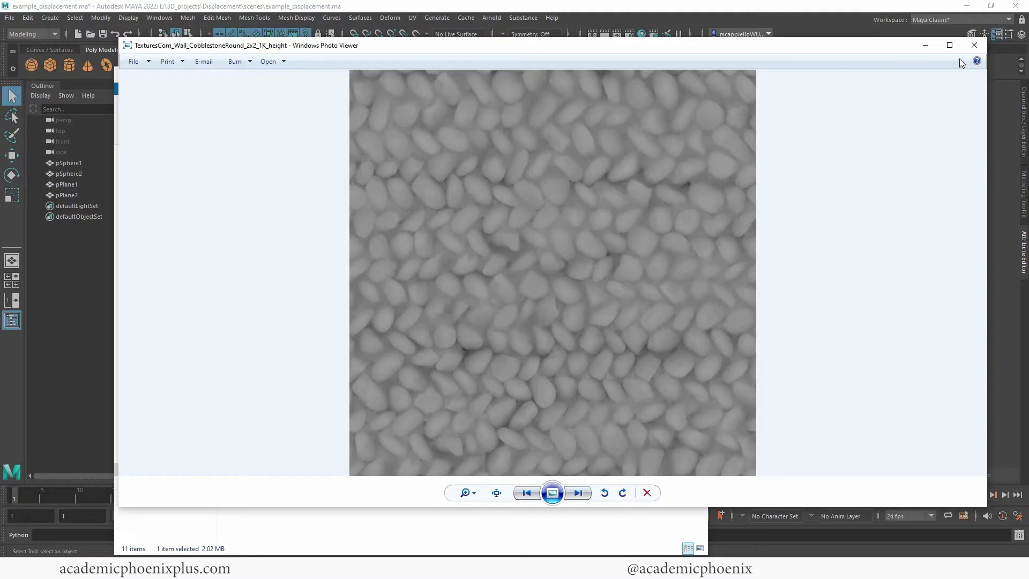
click(925, 46)
click(646, 69)
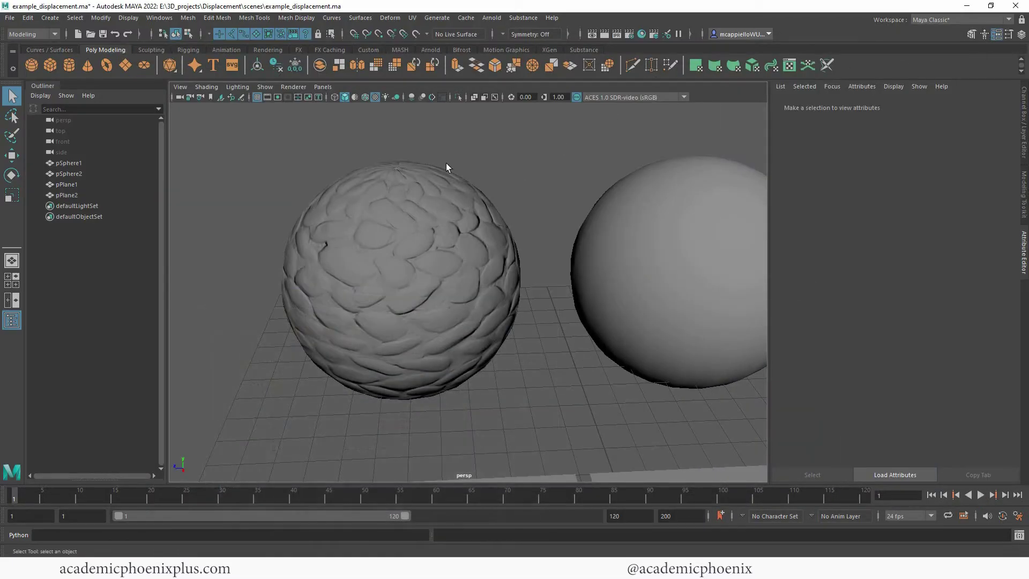
Turn on smooth mesh preview for the two spheres and examine the bump sphere's silhouette.
click(382, 215)
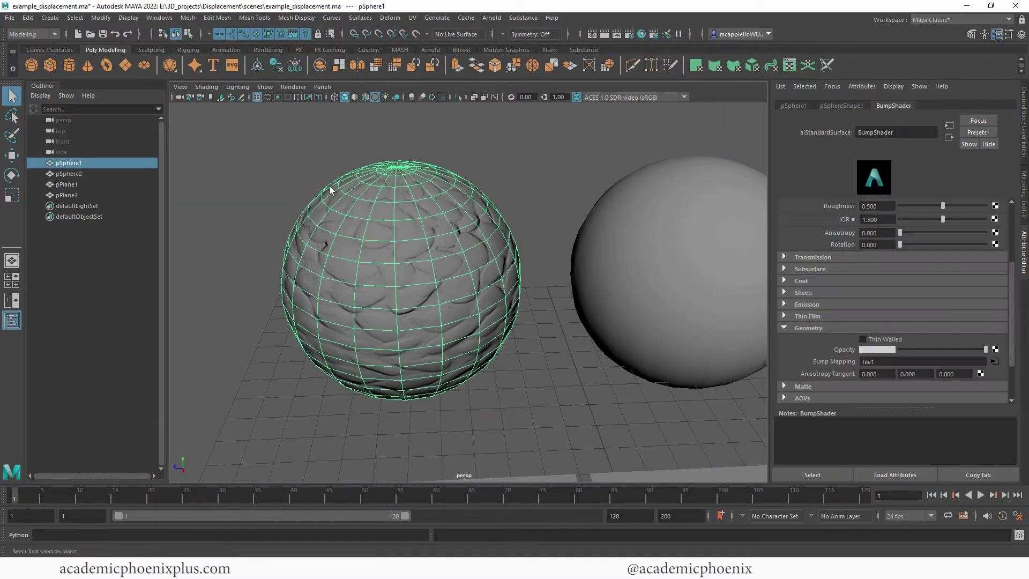
click(524, 226)
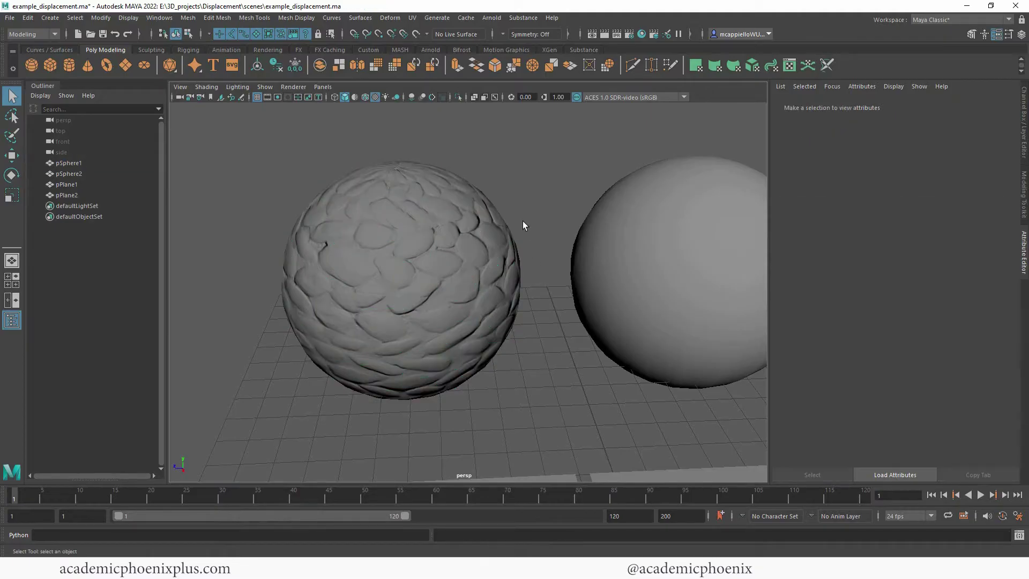
click(505, 262)
key(3)
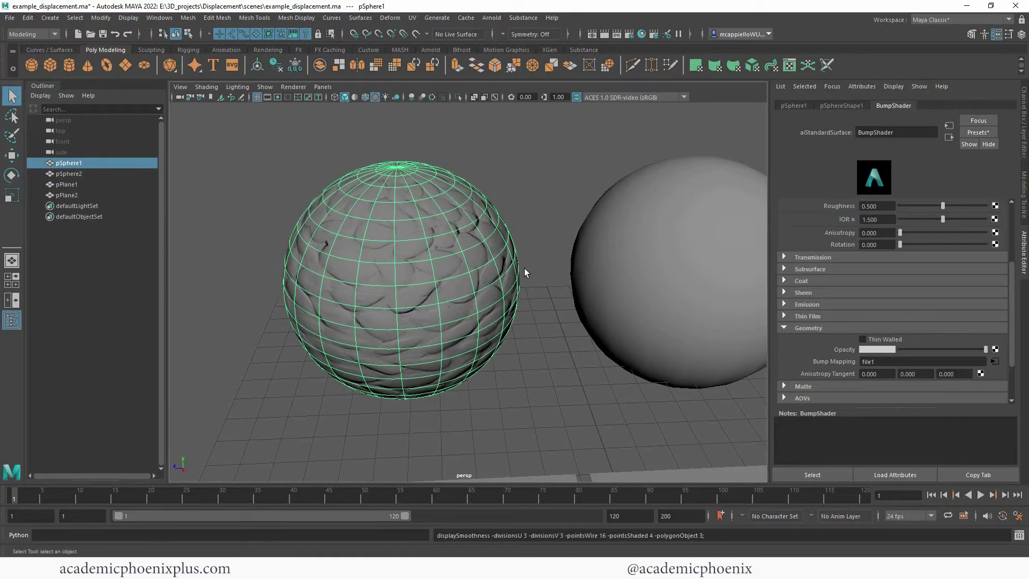
click(564, 225)
click(625, 274)
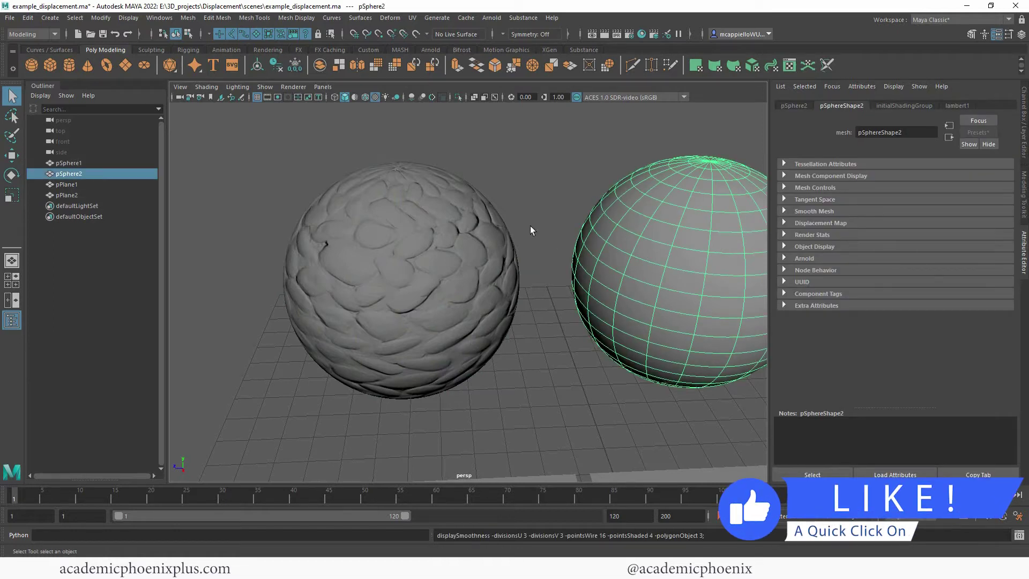
Add an Arnold Physical Sky light to the scene.
click(491, 18)
mouse_move(523, 73)
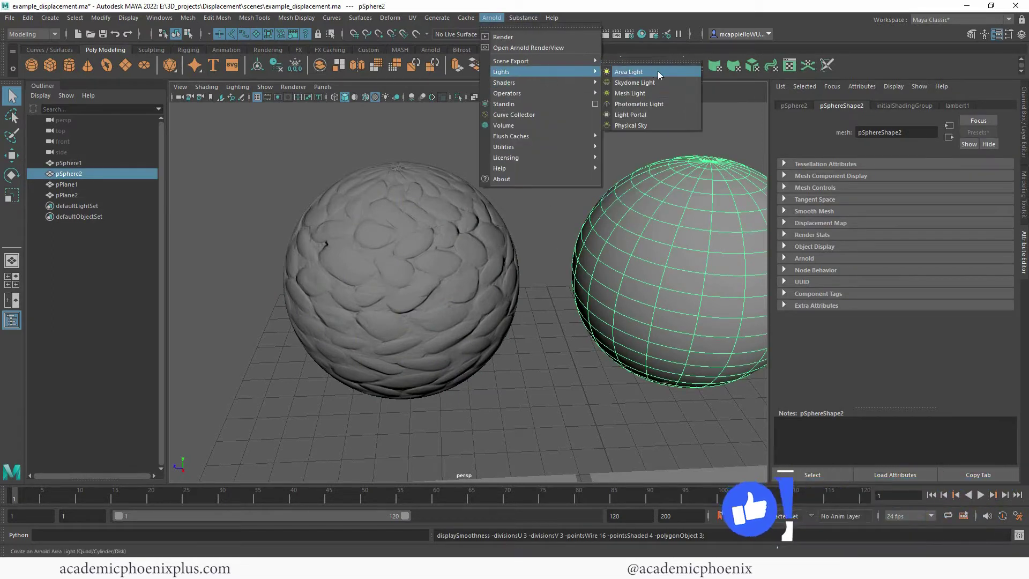
click(664, 124)
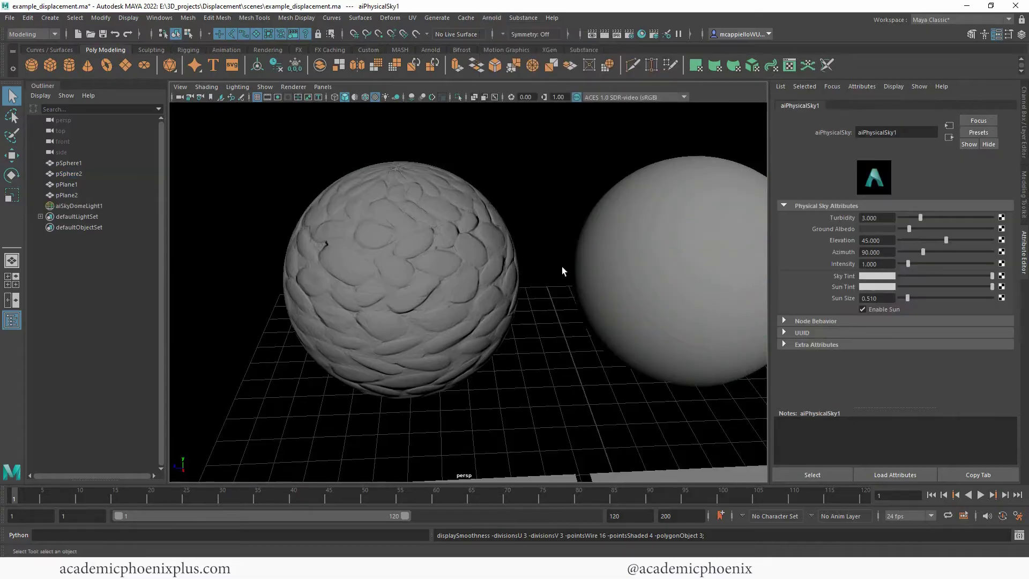
Set the intensity of the sky dome light connected to the physical sky to 1.5.
alt+drag(562, 265, 542, 209)
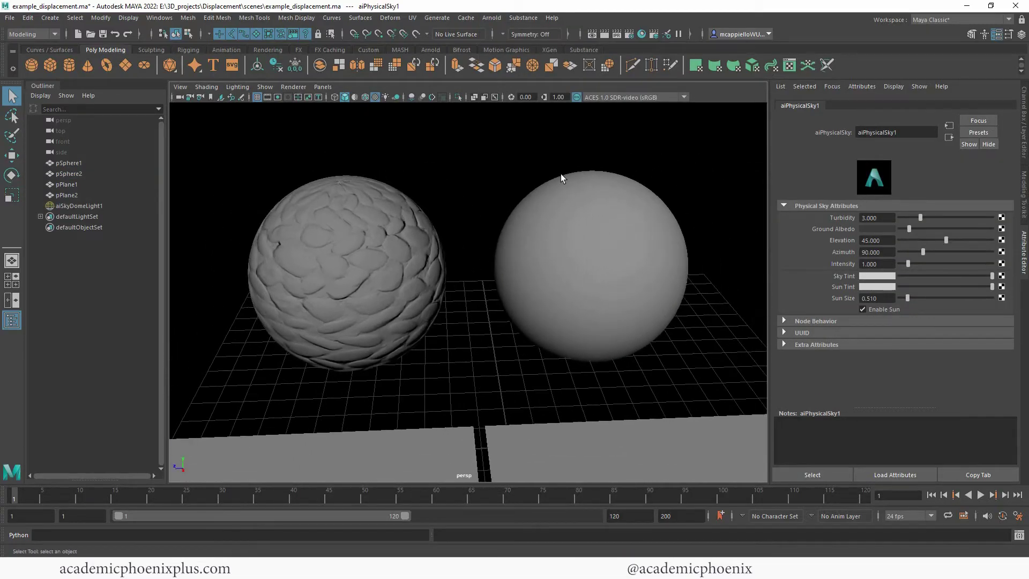
click(491, 18)
mouse_move(552, 18)
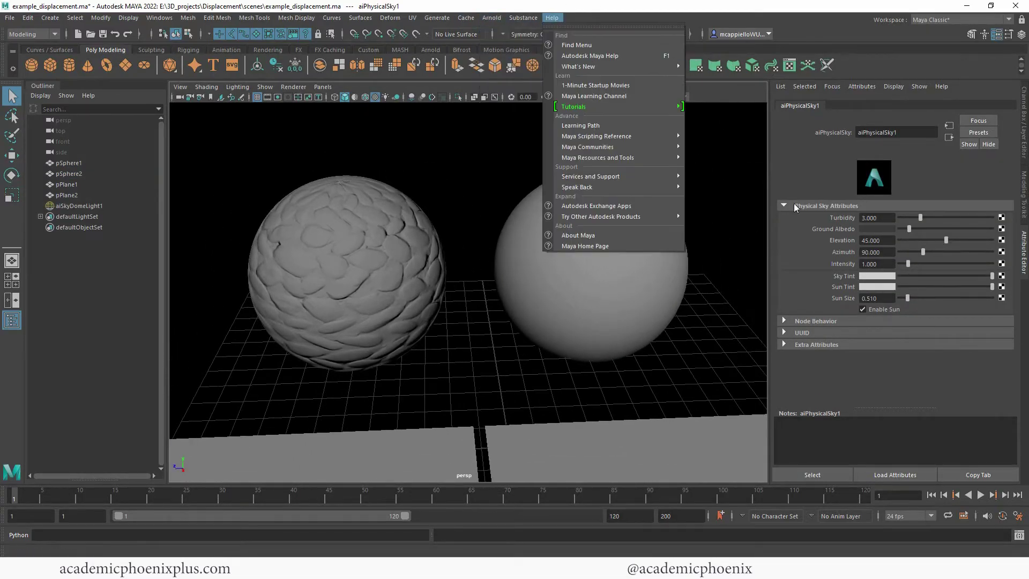
click(793, 129)
click(949, 138)
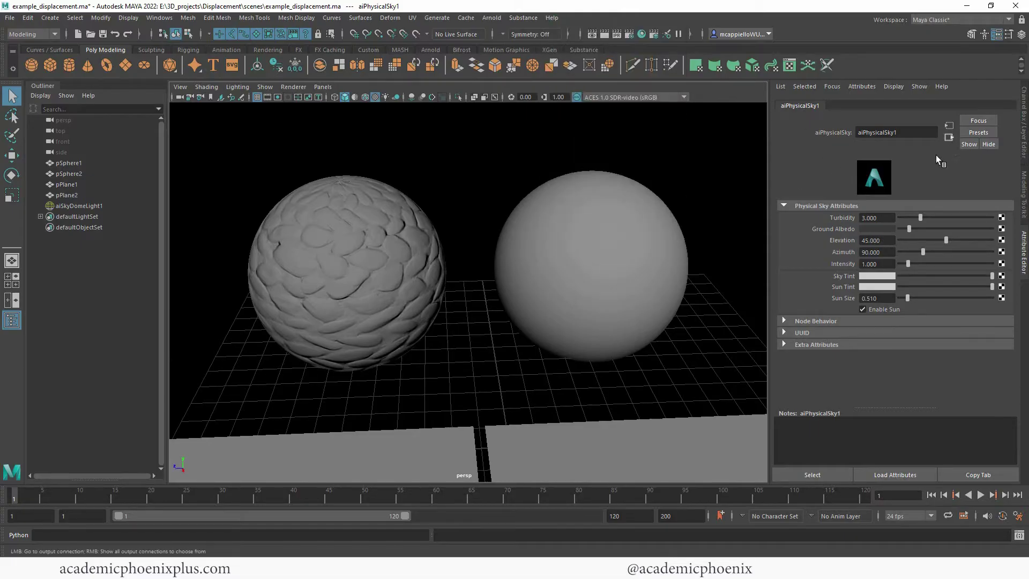
click(868, 228)
text(1.5)
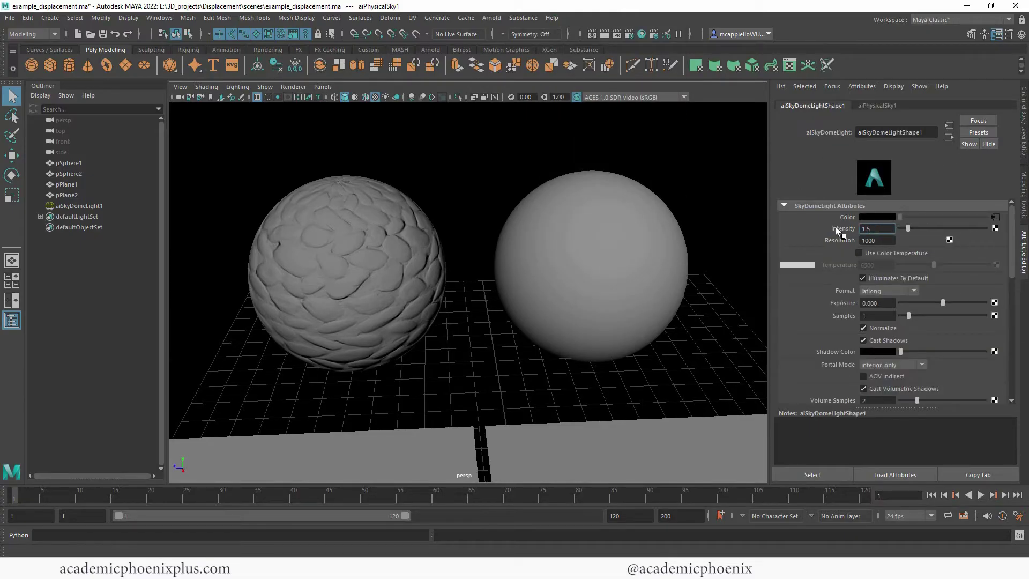
key(Return)
Render both spheres in Arnold RenderView, examine the result and minimize the render window.
click(493, 18)
click(503, 37)
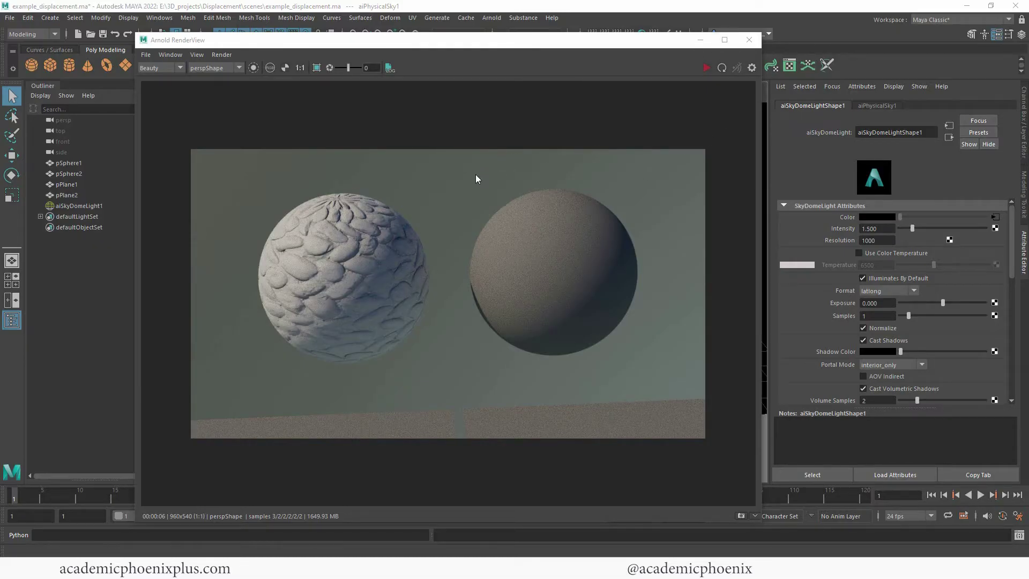
click(700, 42)
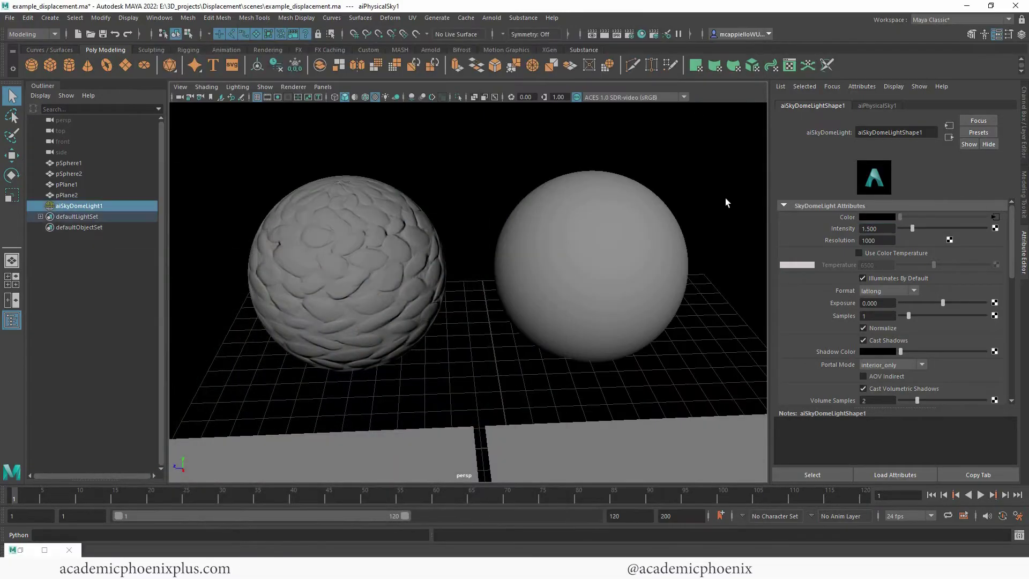
Set the sky dome light's Camera visibility to 0.
scroll(1015, 290, down, 5)
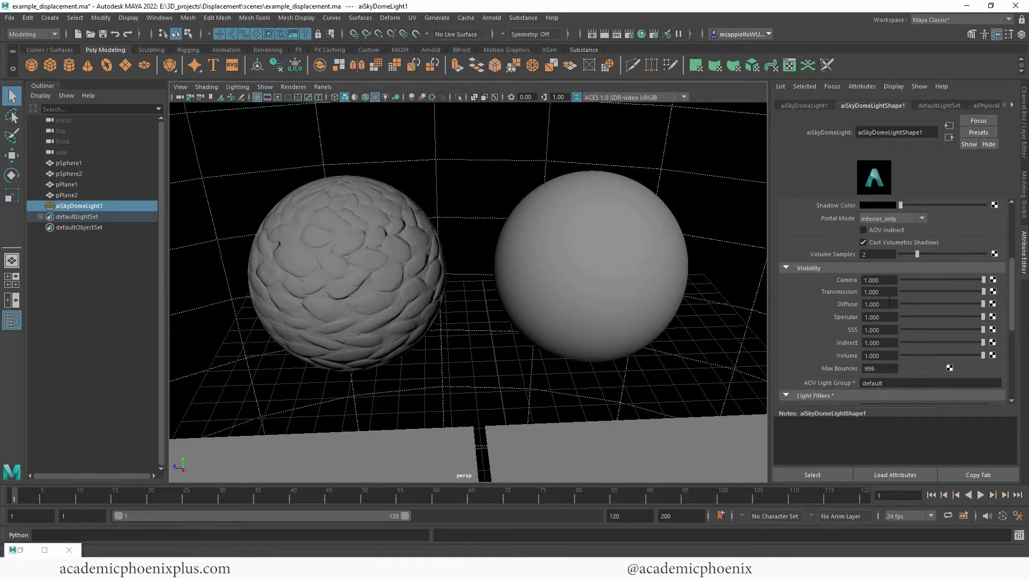
drag(892, 280, 826, 284)
text(0)
key(Return)
Re-render the scene in Arnold RenderView and compare the alpha channel with the beauty image.
click(26, 552)
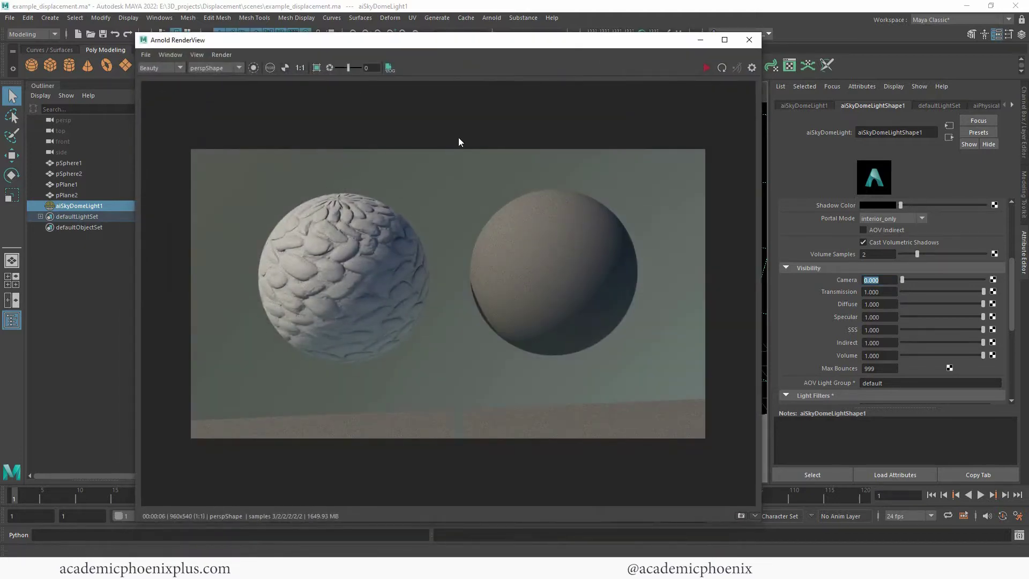
click(285, 67)
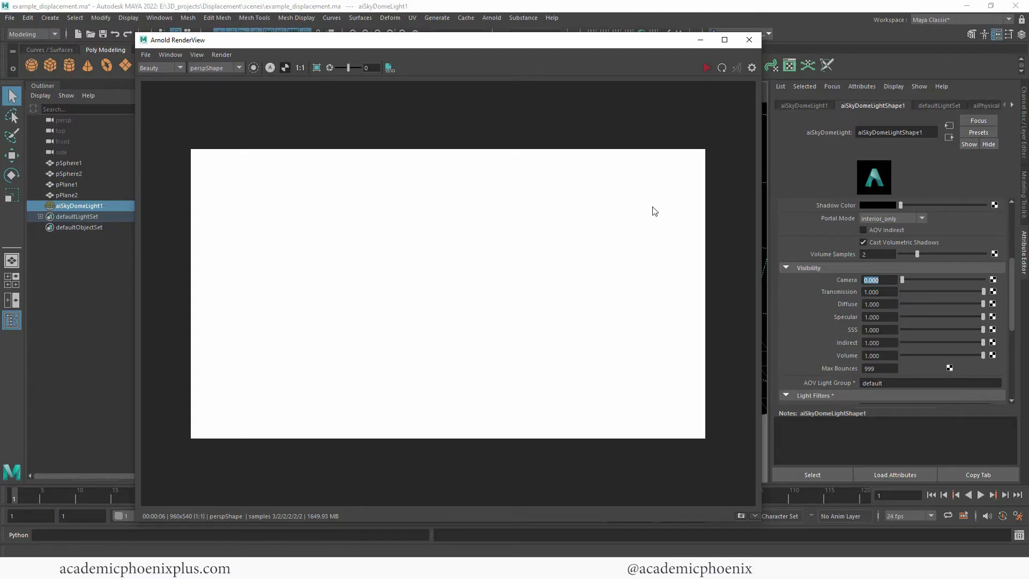
click(285, 68)
click(285, 67)
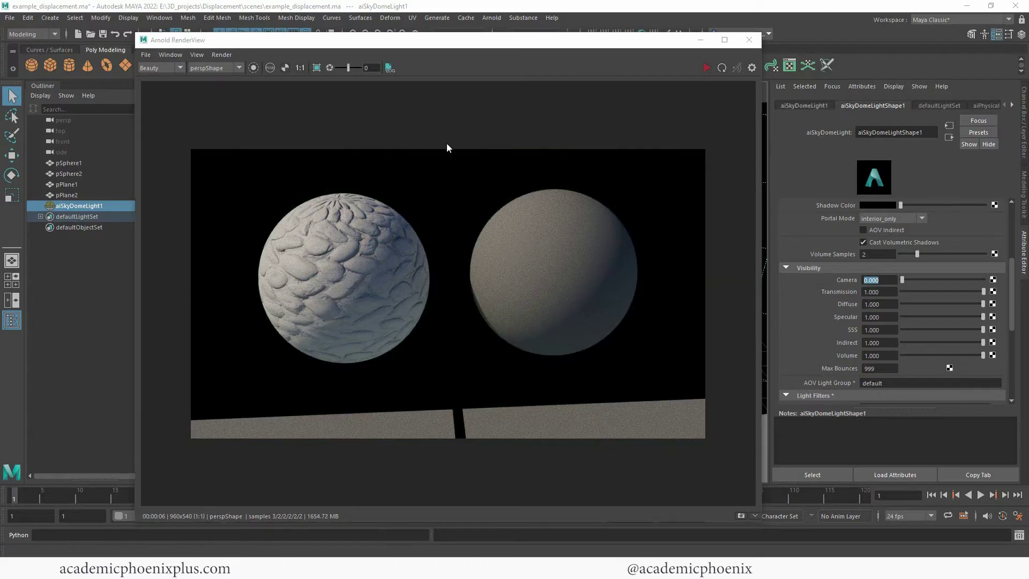
click(286, 67)
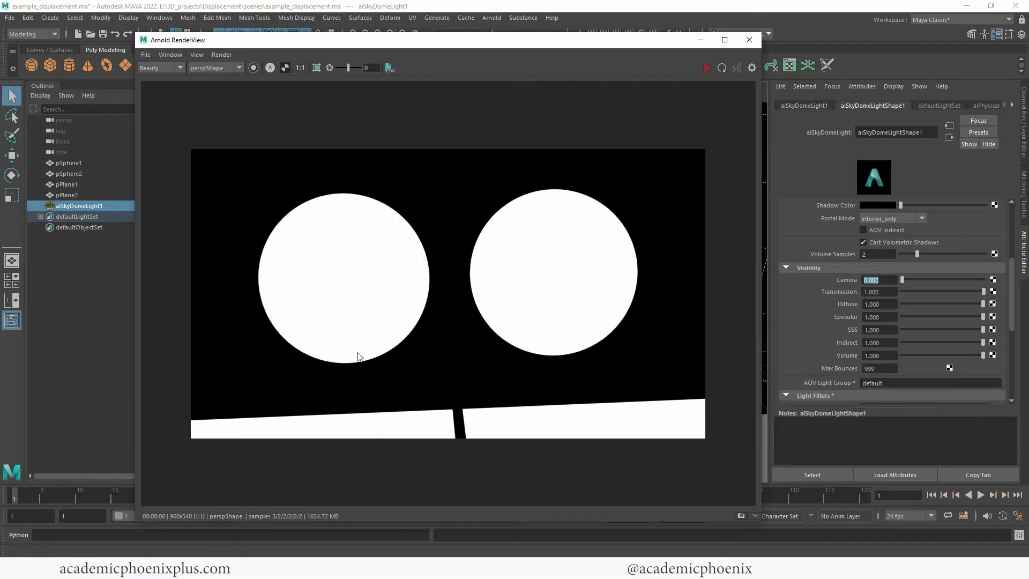
click(286, 67)
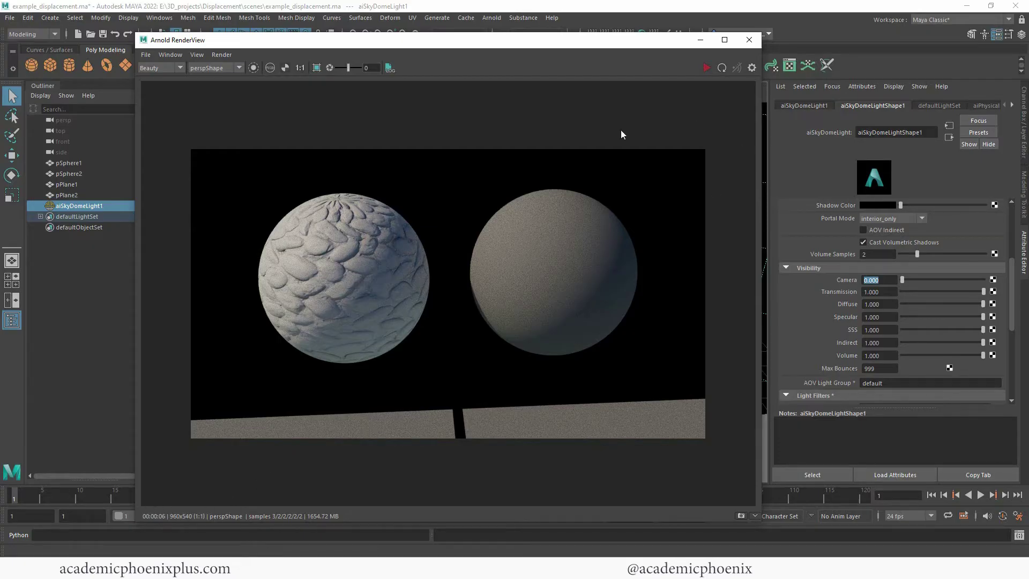
Store a snapshot of the bump render, shrink the snapshot area and minimize Arnold RenderView.
click(741, 516)
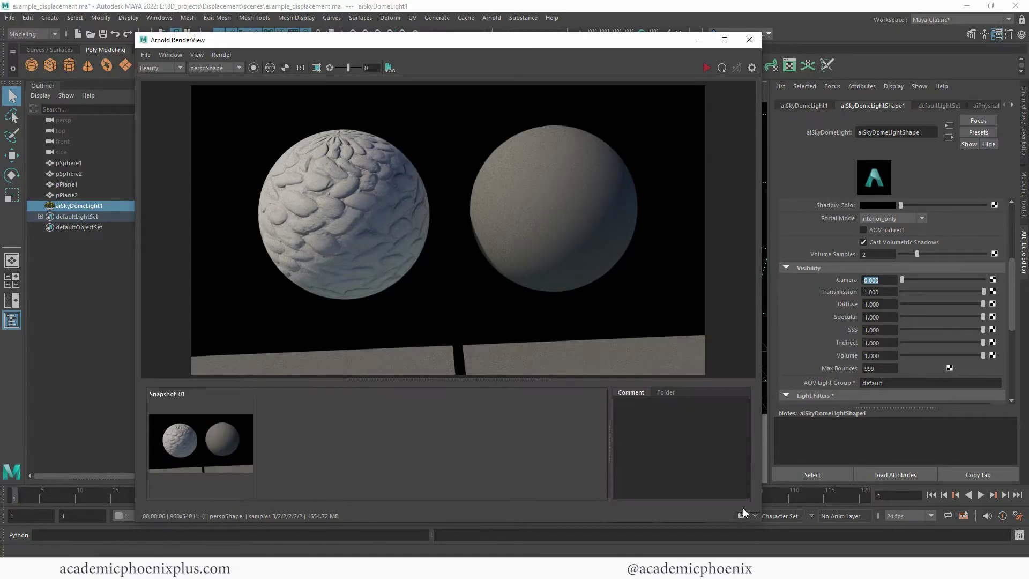
drag(514, 392, 512, 426)
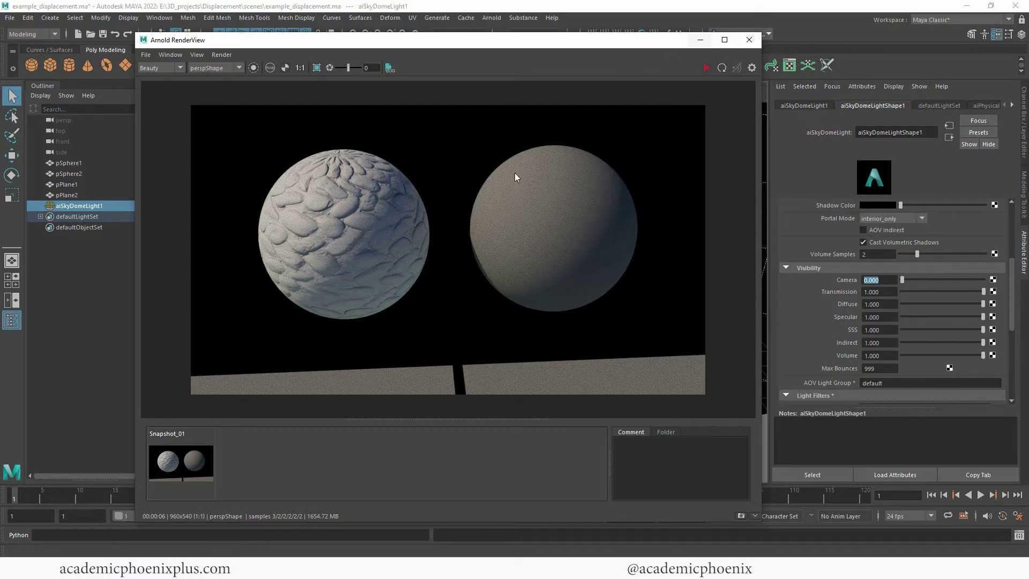
click(700, 43)
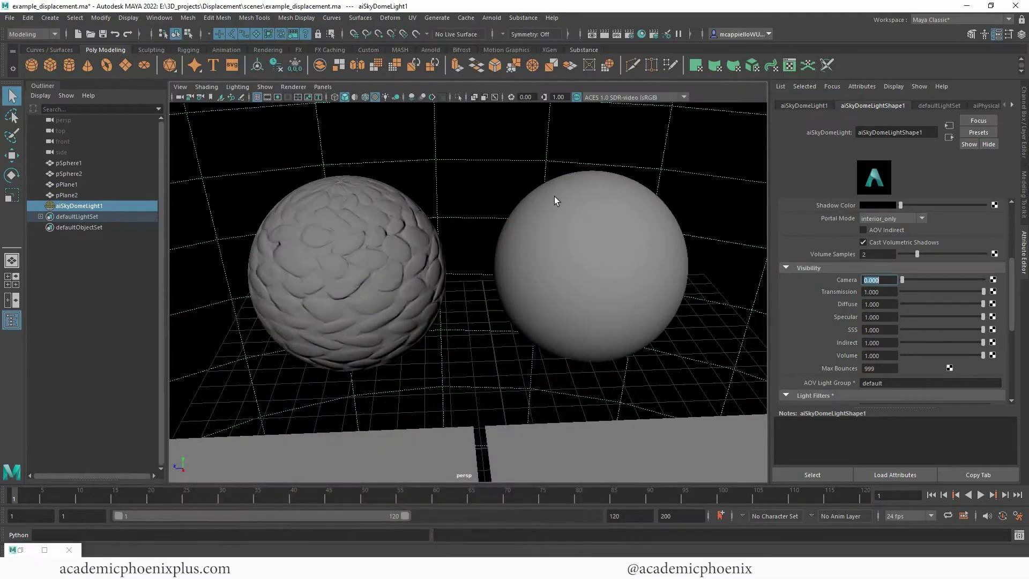
Duplicate the smooth sphere and place the copy beside it to make a row of three spheres.
alt+drag(554, 197, 576, 264)
click(439, 265)
key(ctrl+d)
key(w)
Assign a new aiStandardSurface material to the middle sphere and name it normalshader.
click(450, 264)
right_click(455, 249)
right_drag(455, 249, 456, 522)
click(689, 325)
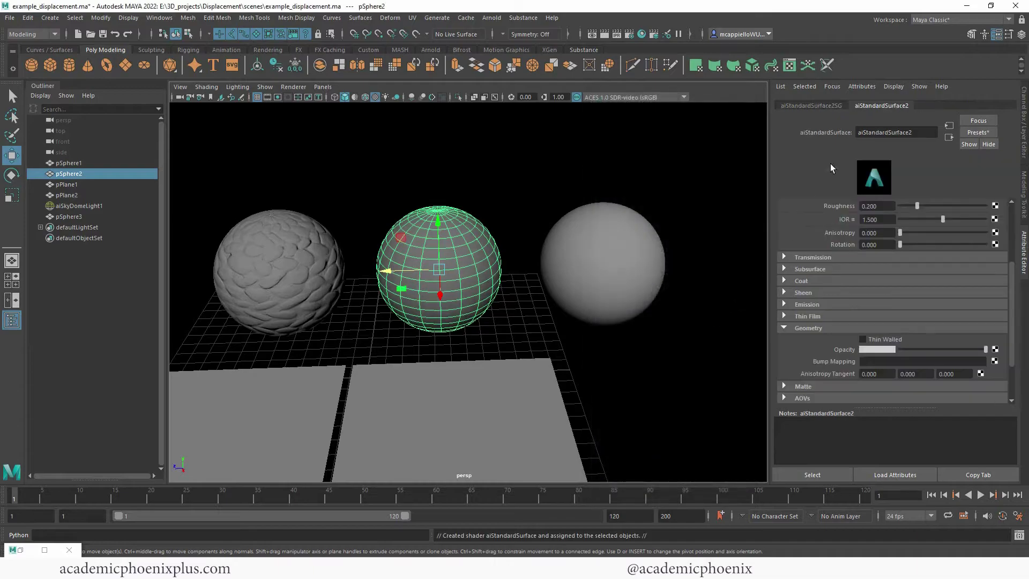
double_click(896, 133)
text(normalshader)
key(Return)
Connect a File texture to normalshader's Bump Mapping, set its use to Tangent Space Normals and expand the bump node's Arnold settings.
click(995, 361)
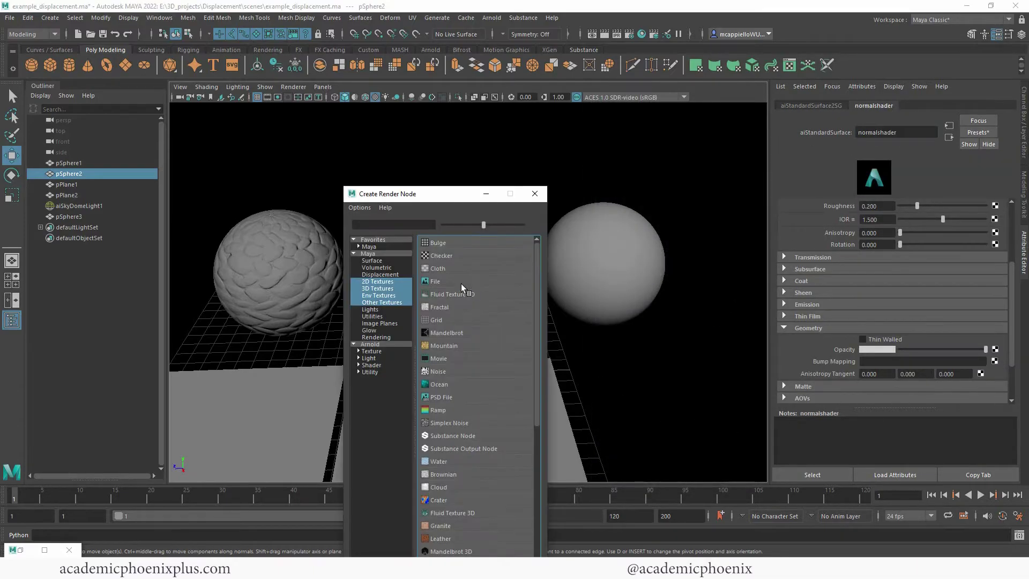
click(451, 281)
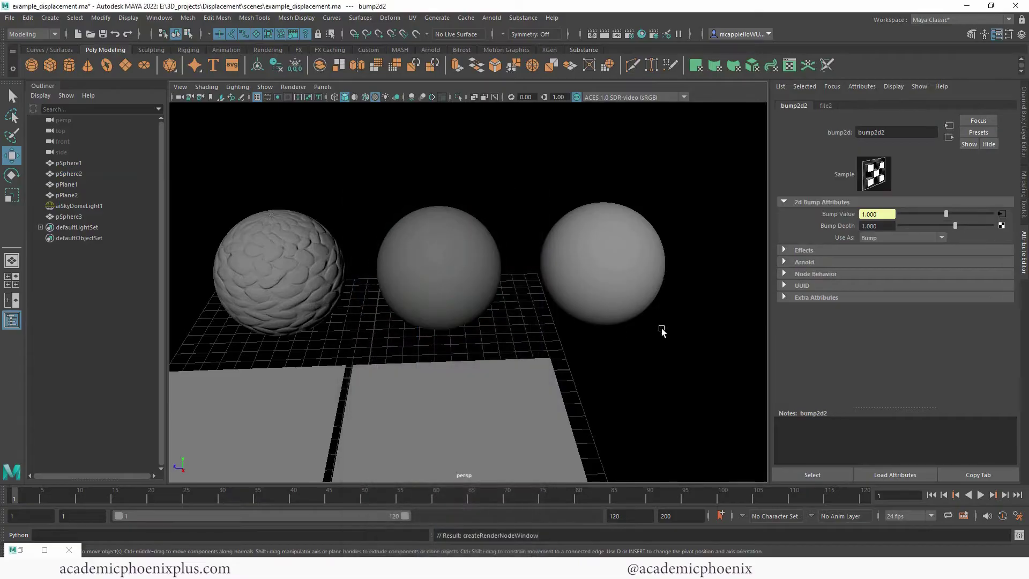
click(885, 237)
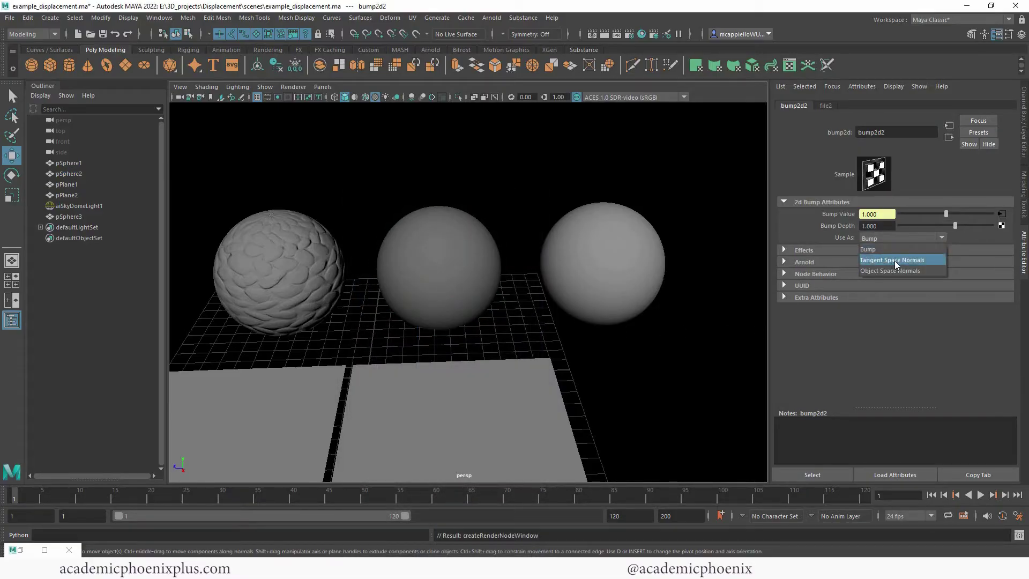
click(895, 260)
click(826, 263)
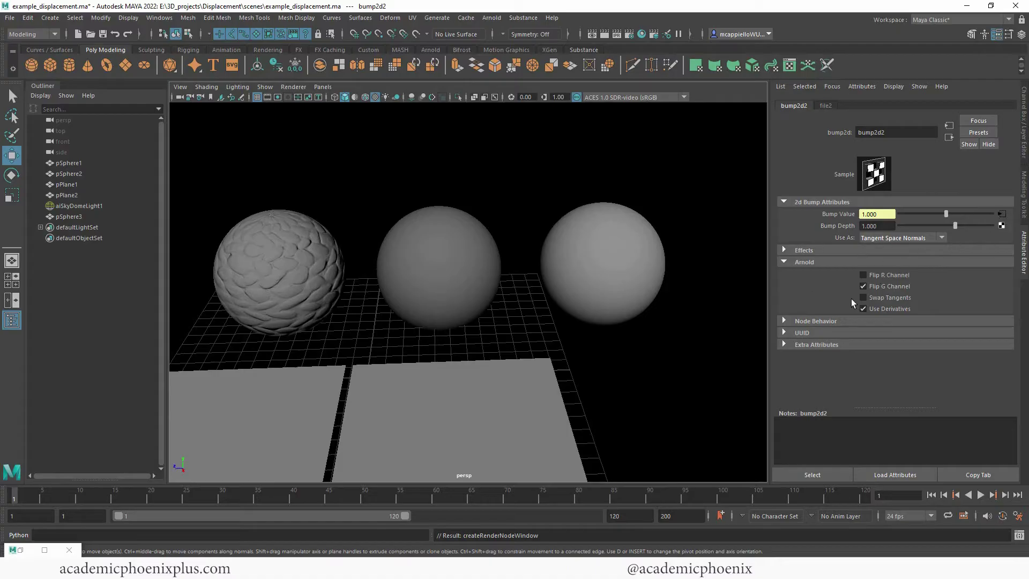
Load TexturesCom_Wall_CobblestoneRound_2x2_1K_normal.tif into the normal shader's file texture and set its color space to Raw.
click(1001, 216)
scroll(1000, 230, down, 2)
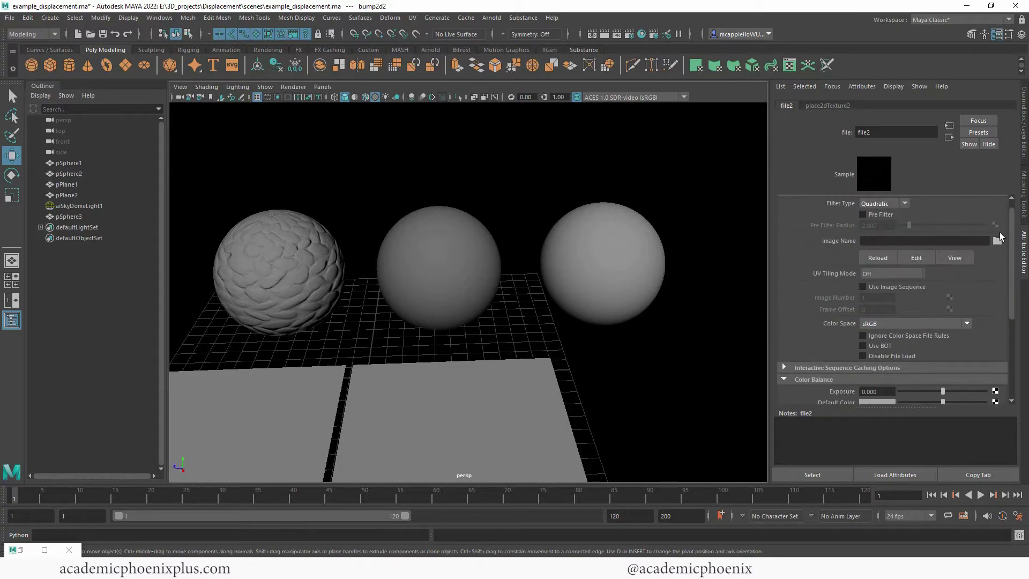
click(998, 240)
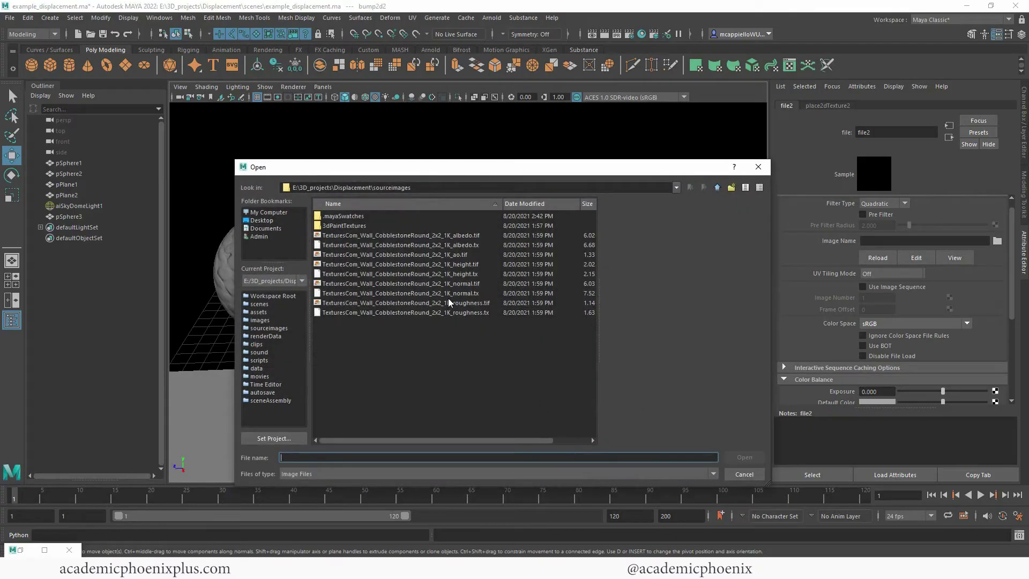
double_click(452, 283)
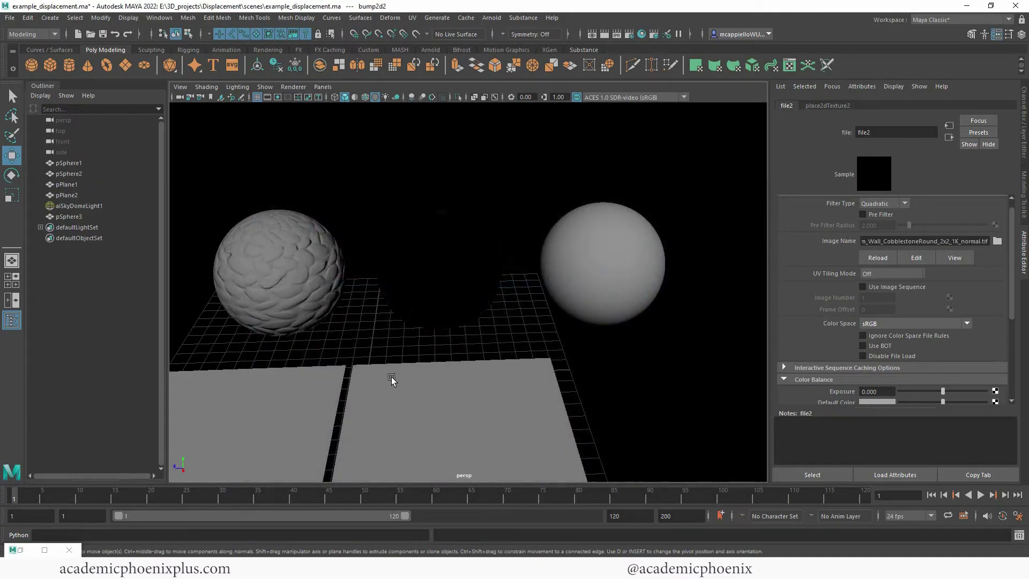
click(886, 322)
click(885, 390)
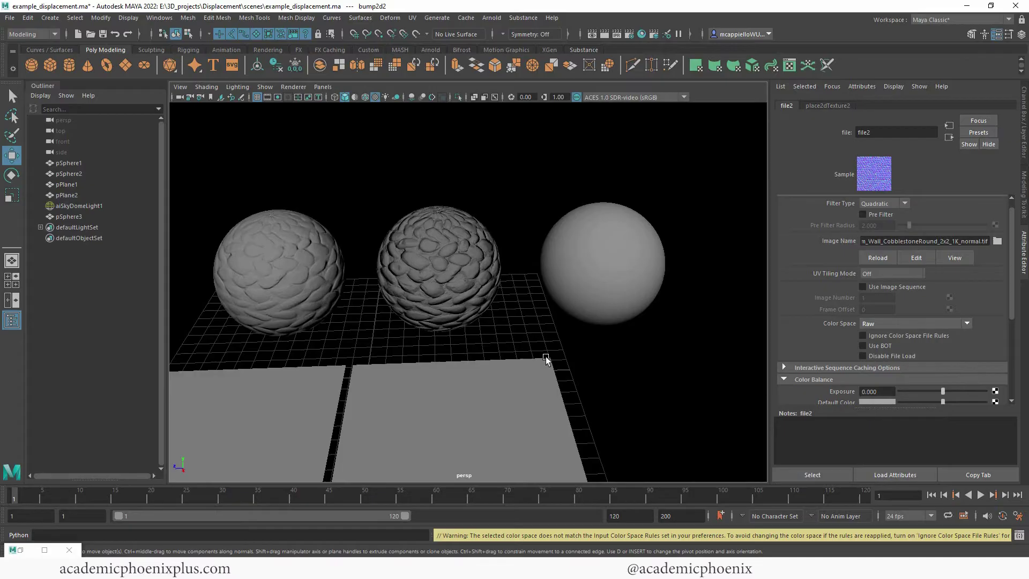
Examine the surface detail of the bump-mapped and normal-mapped spheres from several angles and distances.
click(475, 318)
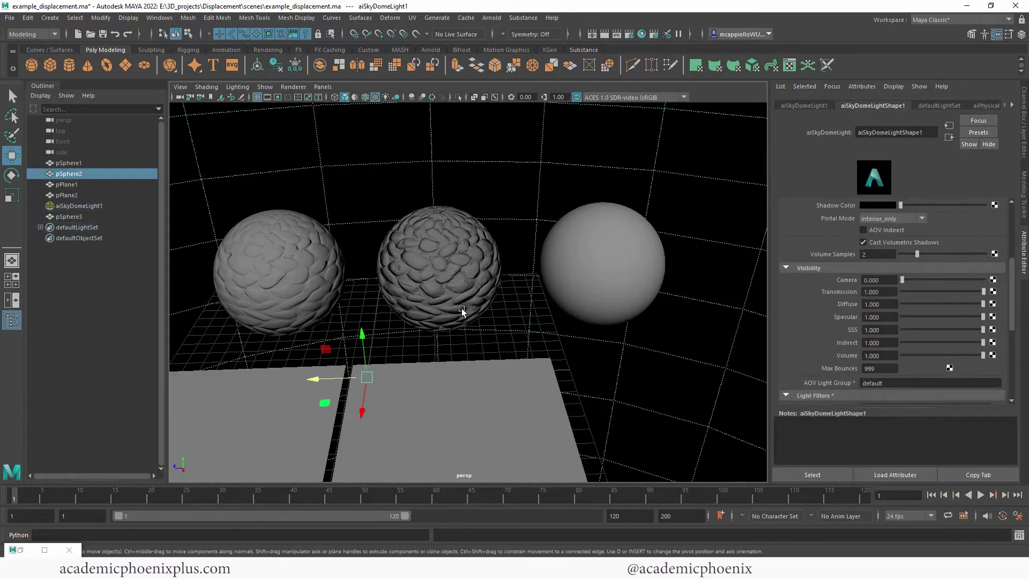
click(435, 346)
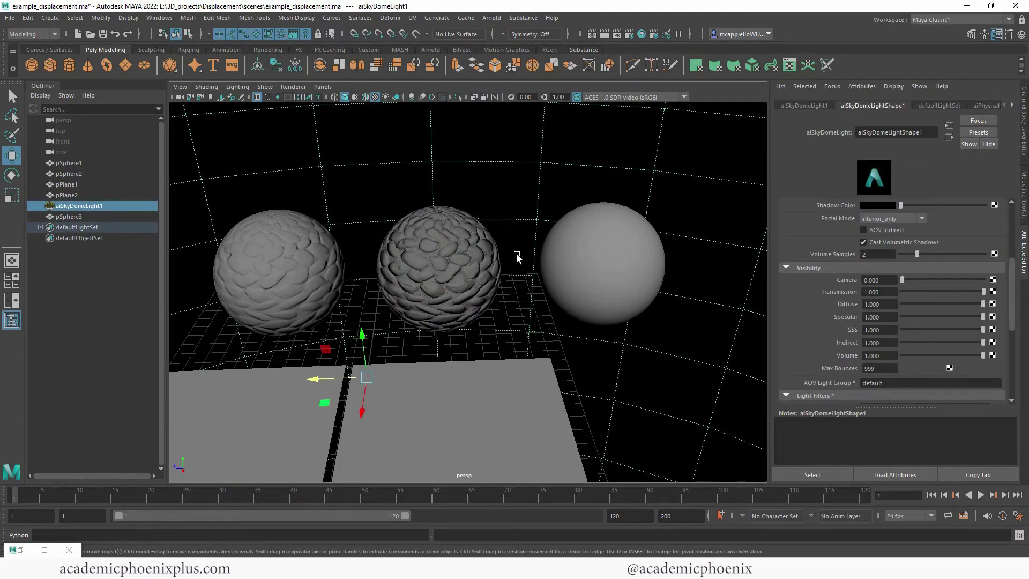
alt+drag(517, 258, 559, 294)
scroll(549, 278, up, 3)
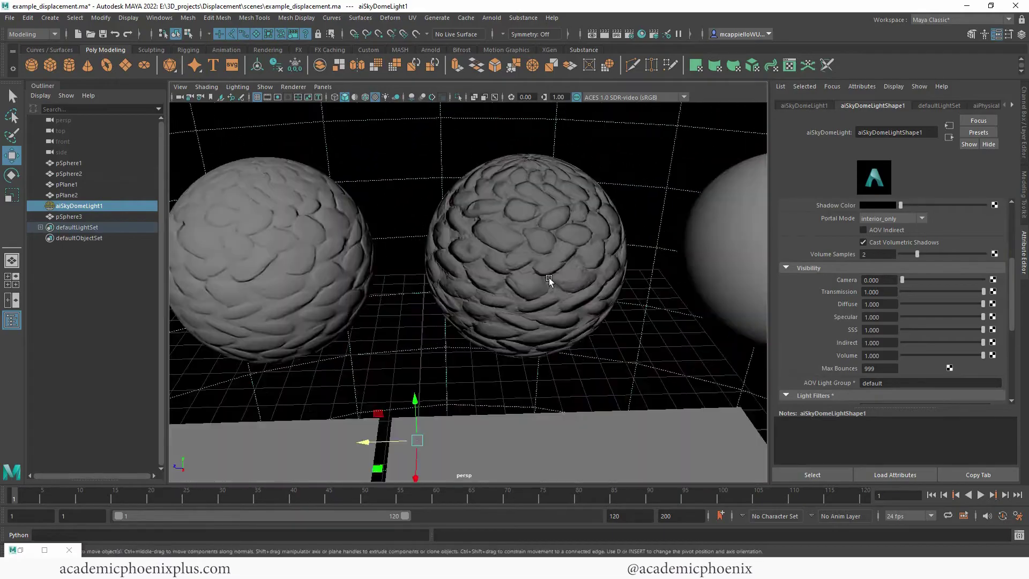
scroll(549, 277, down, 3)
scroll(516, 278, up, 3)
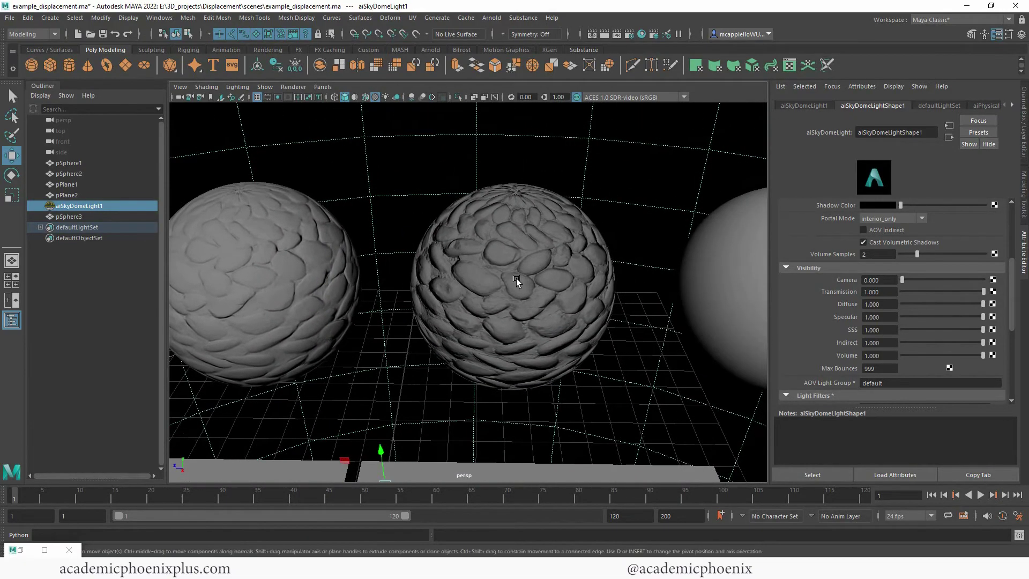
alt+drag(517, 279, 429, 266)
click(440, 241)
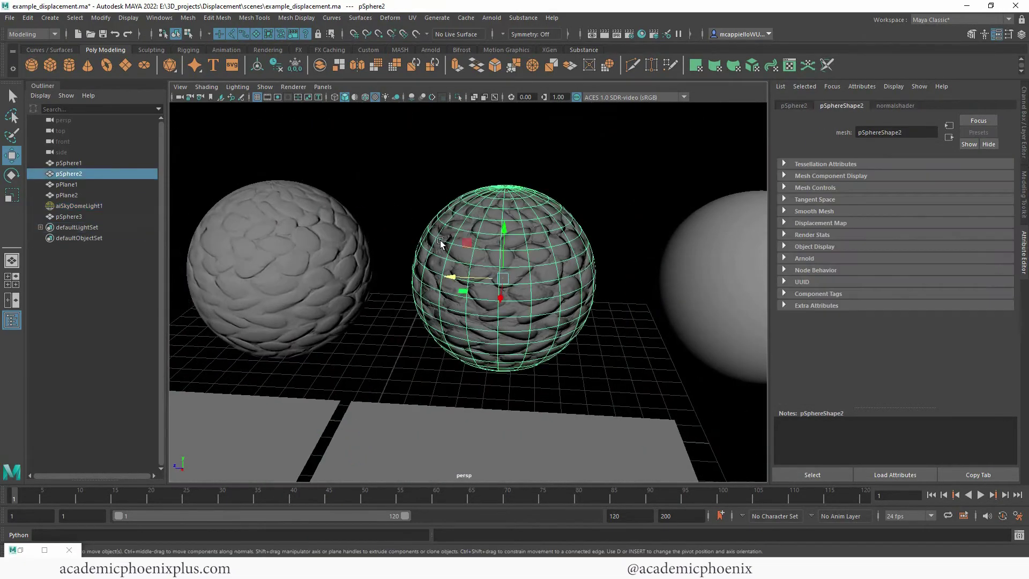
click(649, 325)
alt+drag(648, 324, 494, 298)
click(496, 299)
key(ctrl+z)
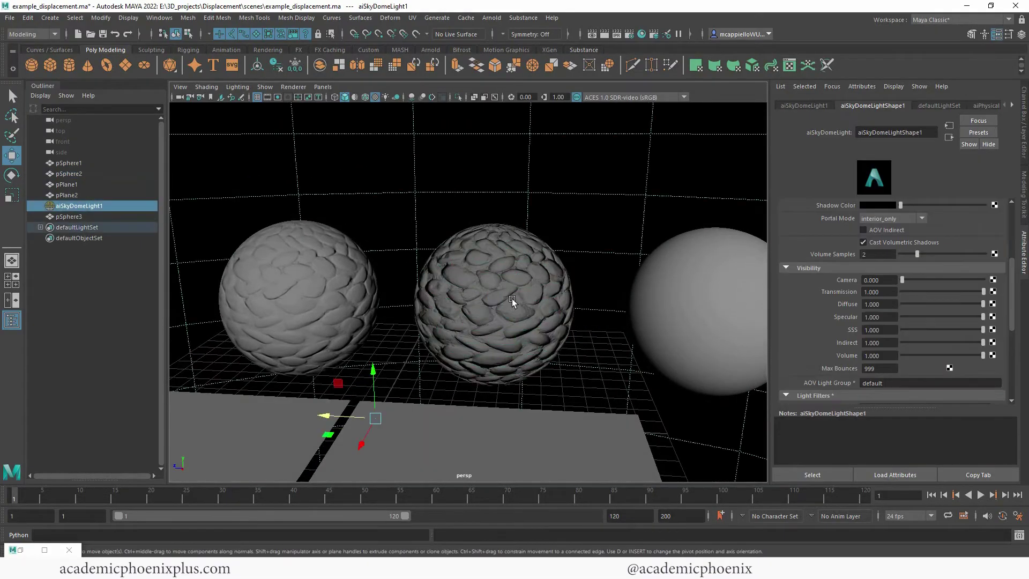
click(512, 301)
key(ctrl+z)
Hide the sky dome light from the perspective viewport and clear the selection.
click(265, 87)
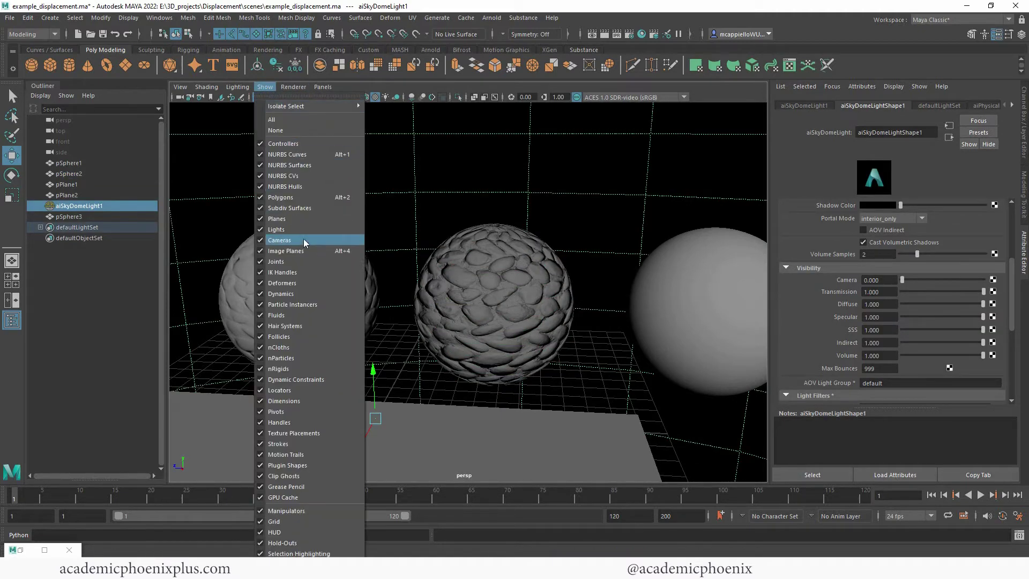
click(304, 240)
click(590, 396)
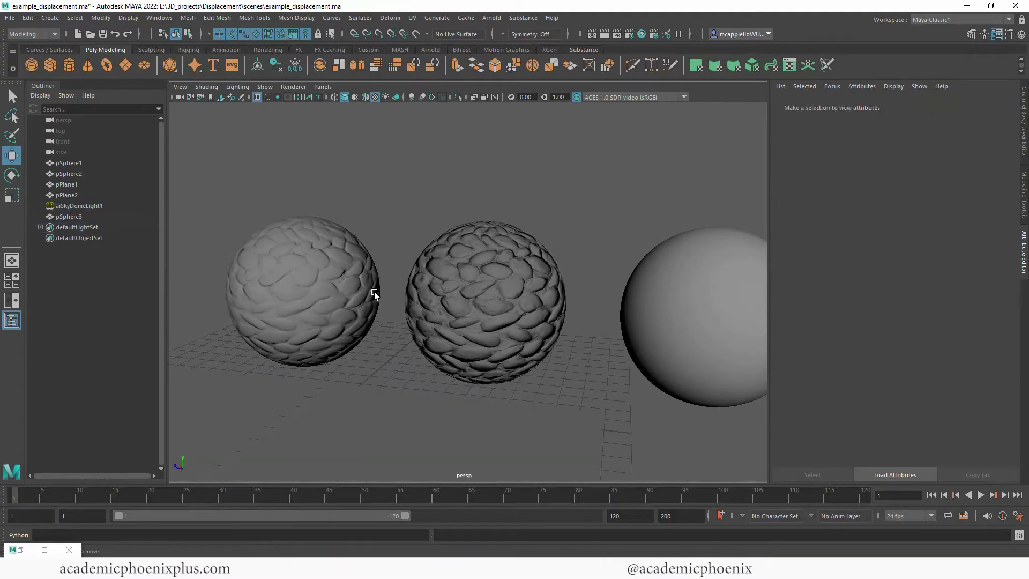
Bring up the Arnold RenderView with the three spheres and store a snapshot of the render.
click(21, 551)
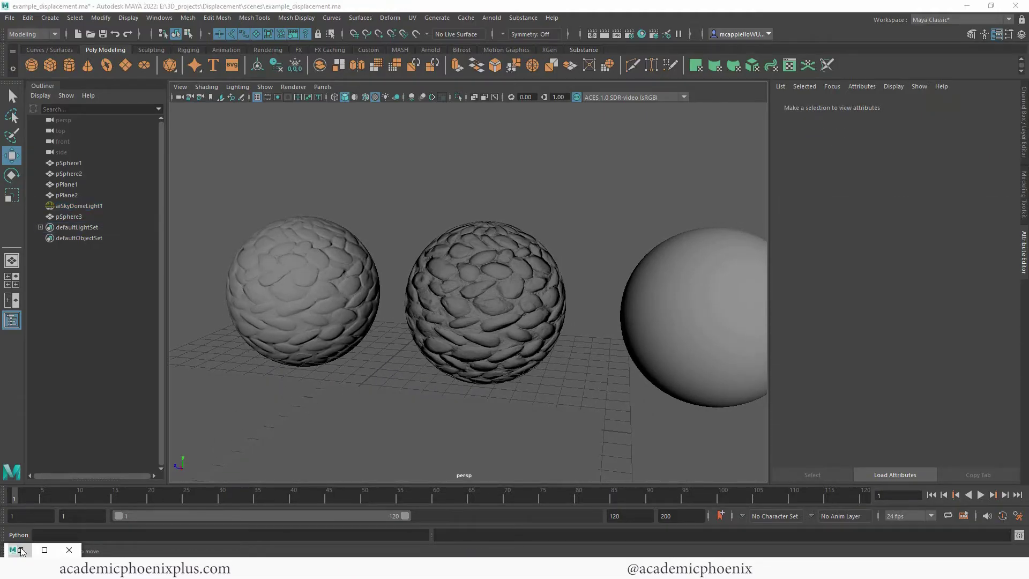
click(21, 551)
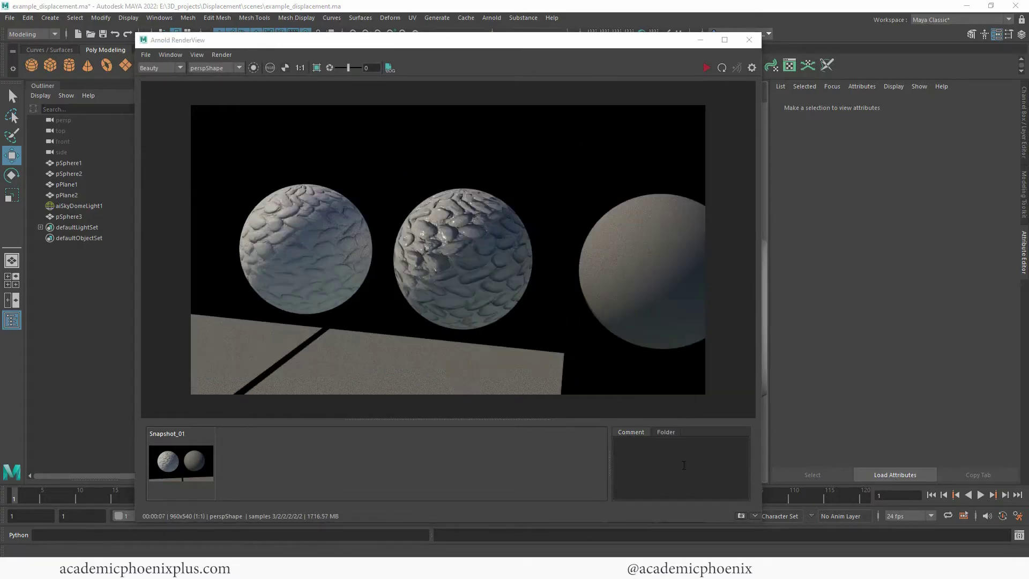
click(742, 516)
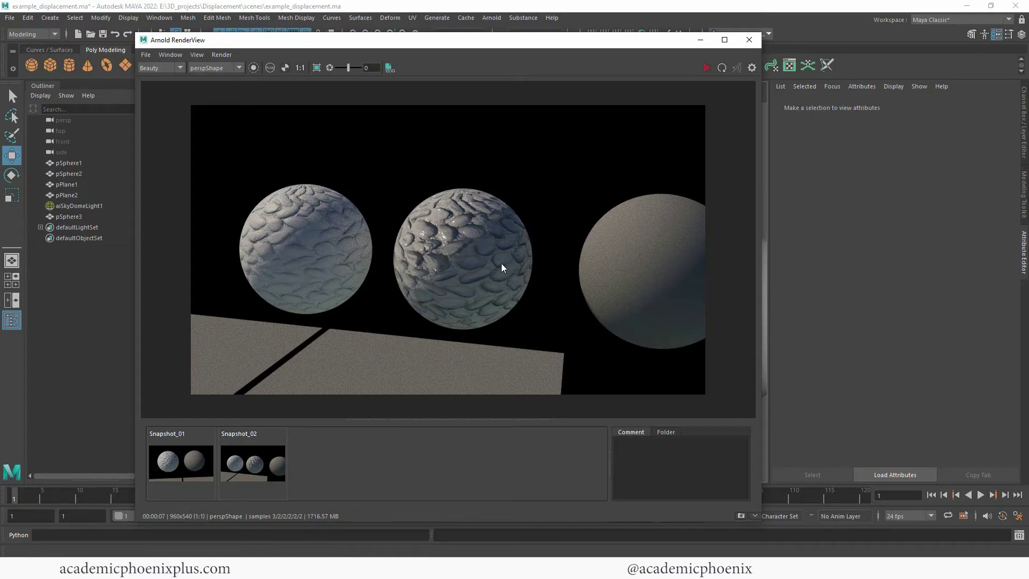
Check the spheres' silhouettes in the render's alpha channel and return to the colour image.
click(270, 68)
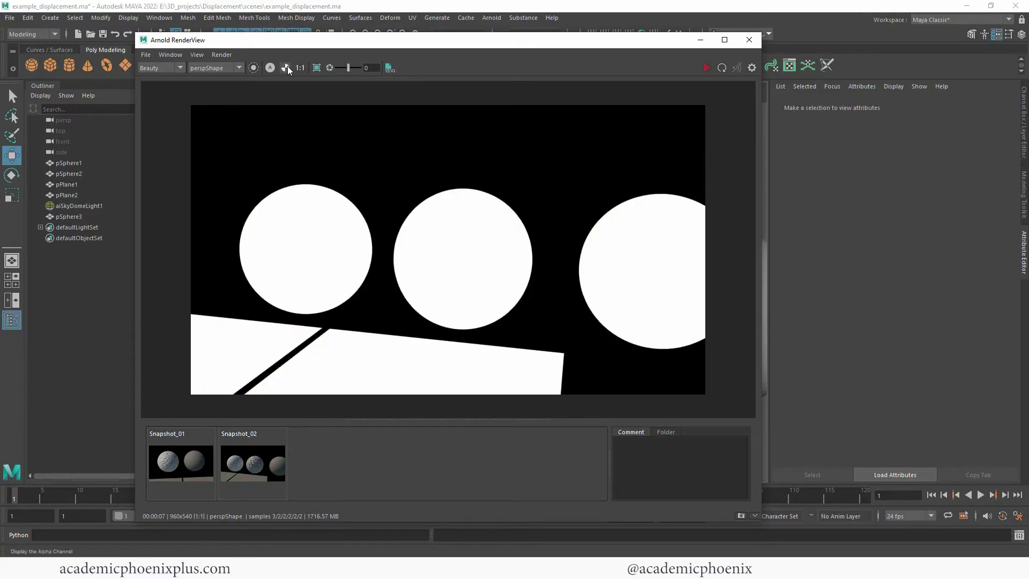
key(a)
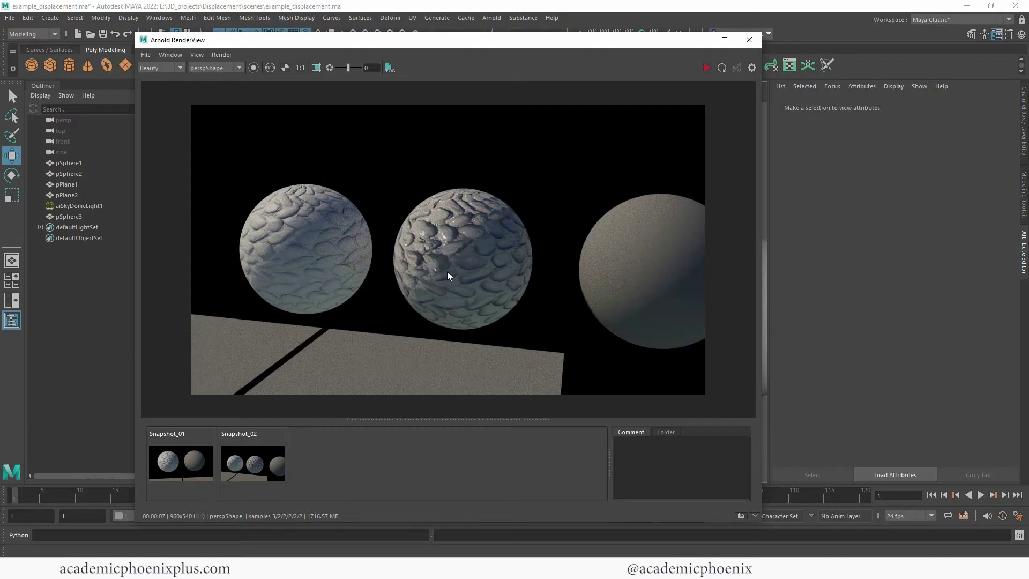
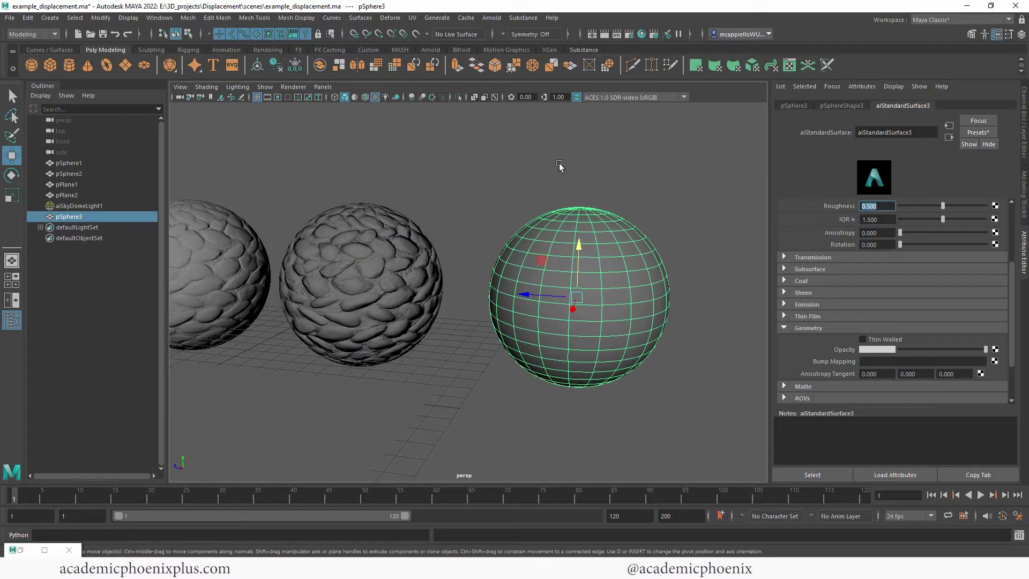
Rename the third sphere's aiStandardSurface material as DisplacementShader and save an incremented version of the scene.
double_click(923, 131)
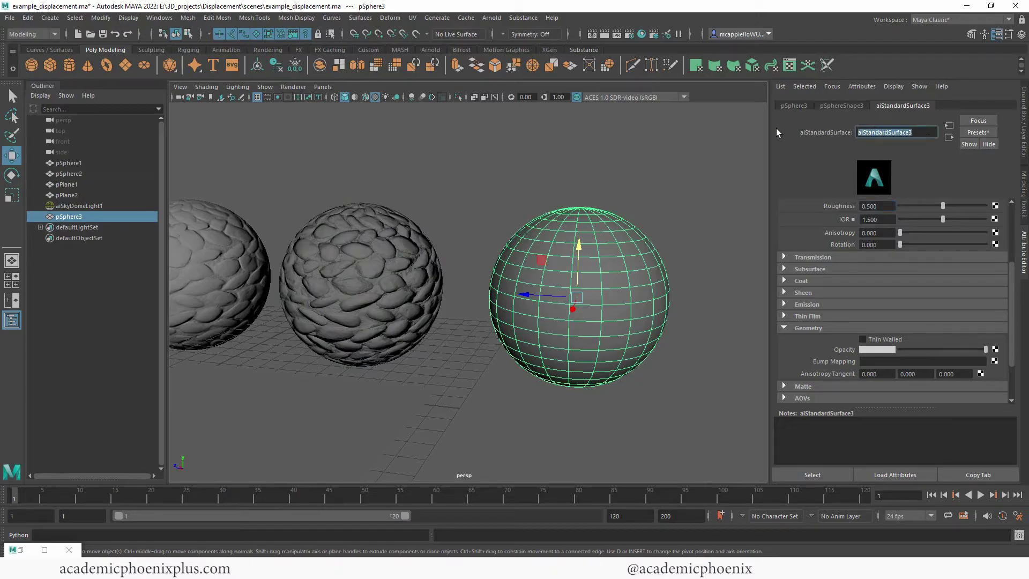
text(DisplacementShader)
key(Return)
key(ctrl+alt+s)
Connect a File texture to the displacement material input of DisplacementShader's shading group.
click(1012, 221)
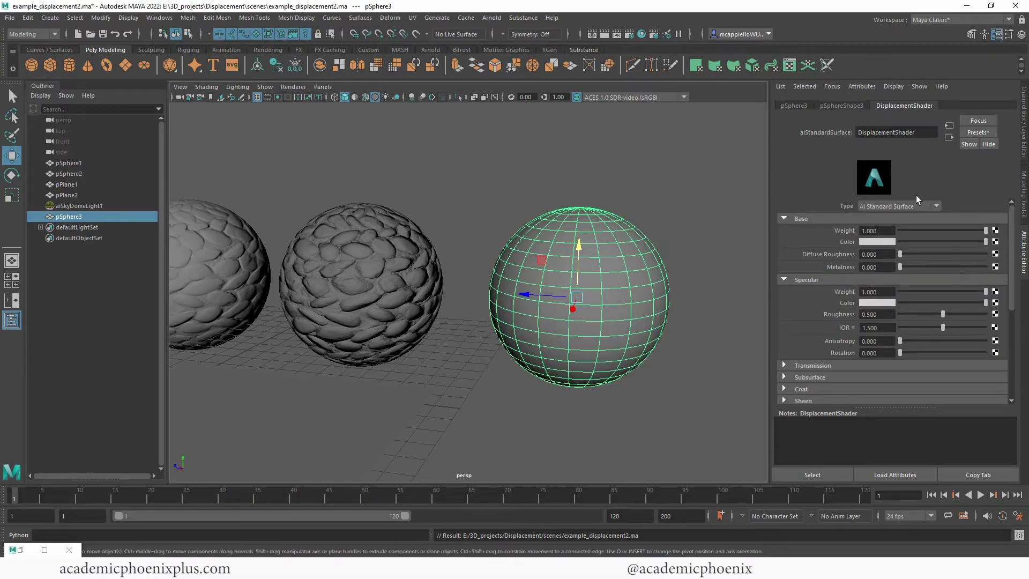
click(950, 138)
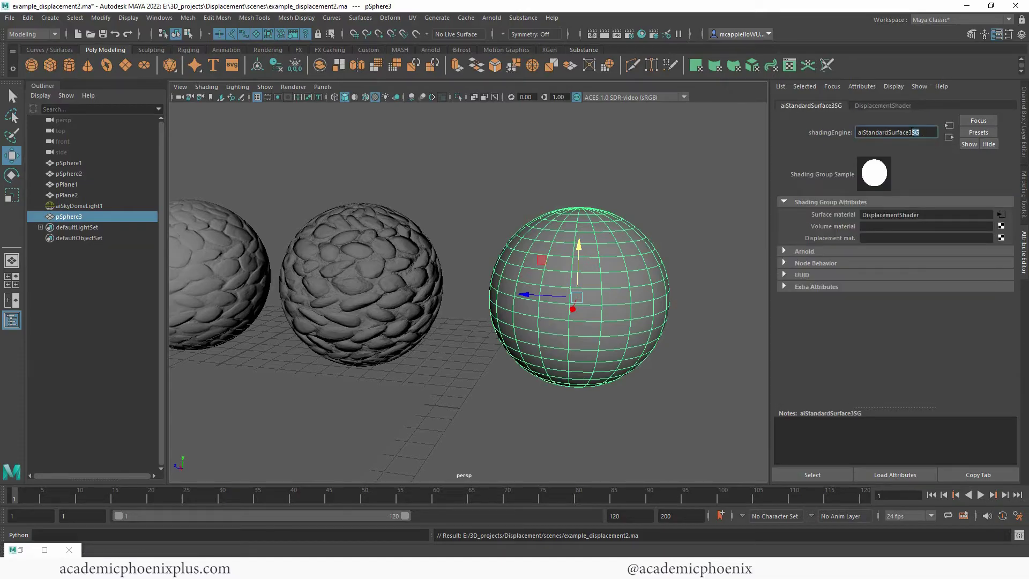
double_click(890, 132)
key(Tab)
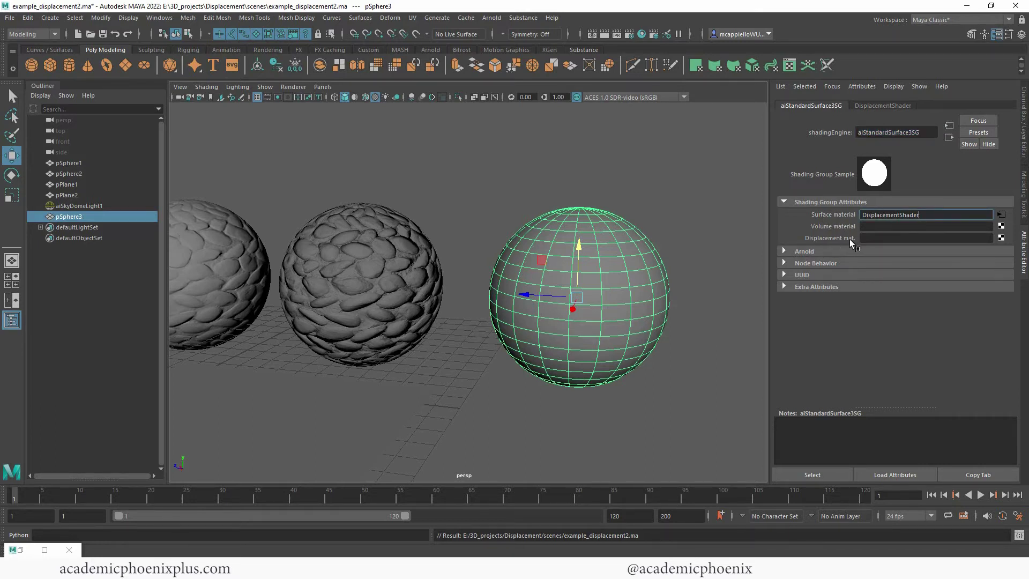
click(1001, 238)
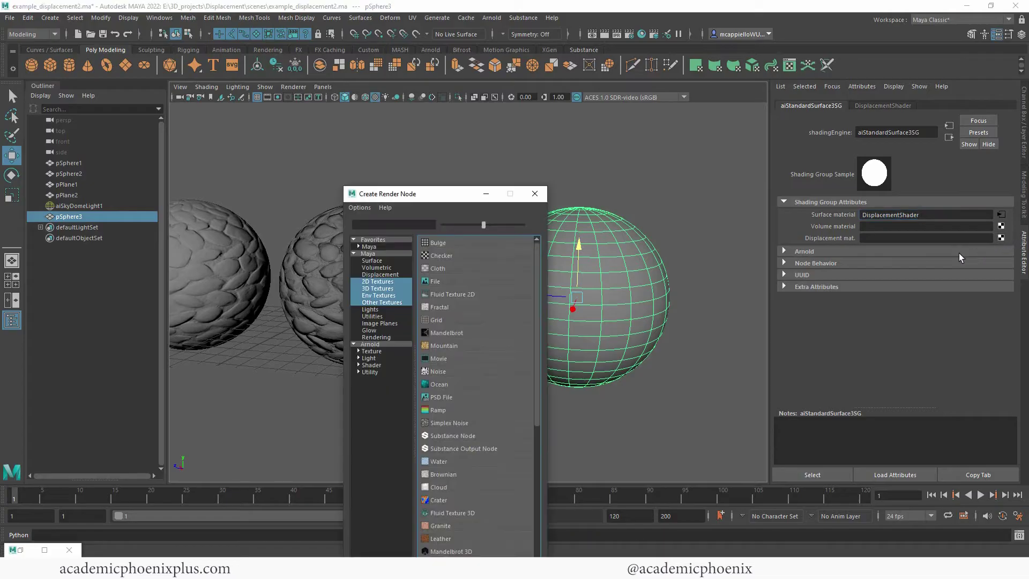
click(461, 283)
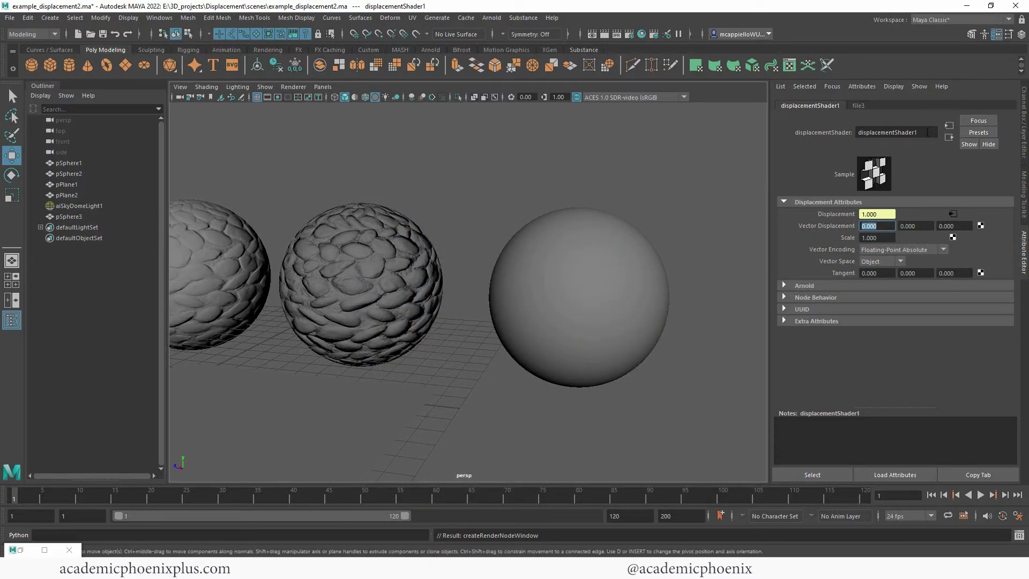
Load TexturesCom_Wall_CobblestoneRound_2x2_1K_height.tif into the file texture that drives the displacement.
drag(926, 132, 848, 130)
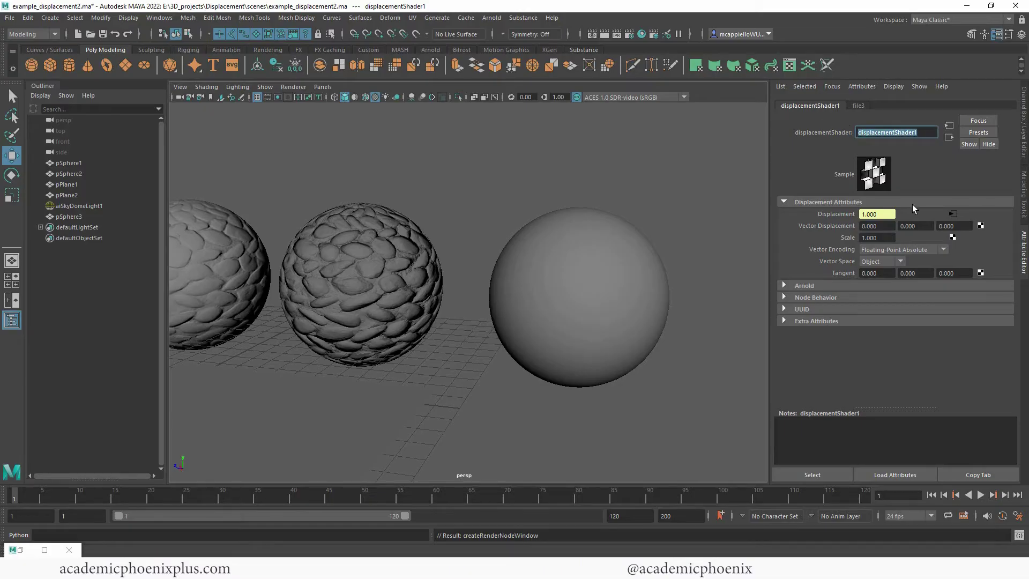
click(953, 215)
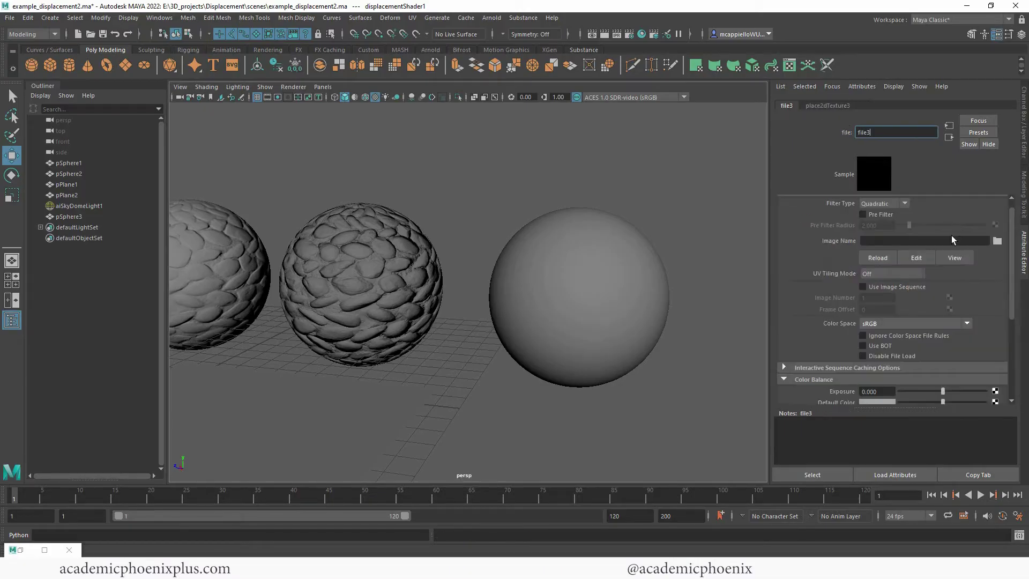
click(997, 240)
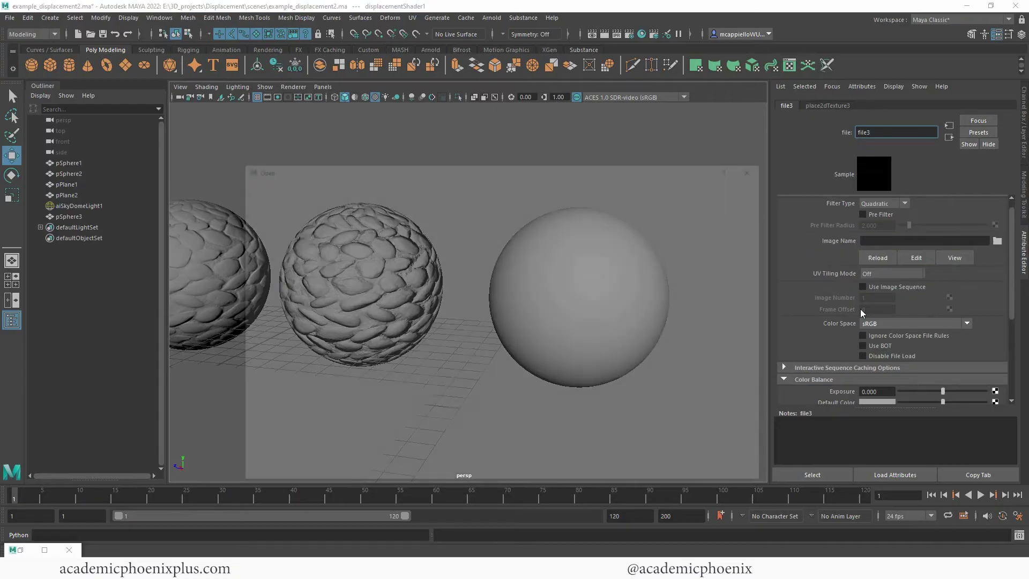
click(459, 265)
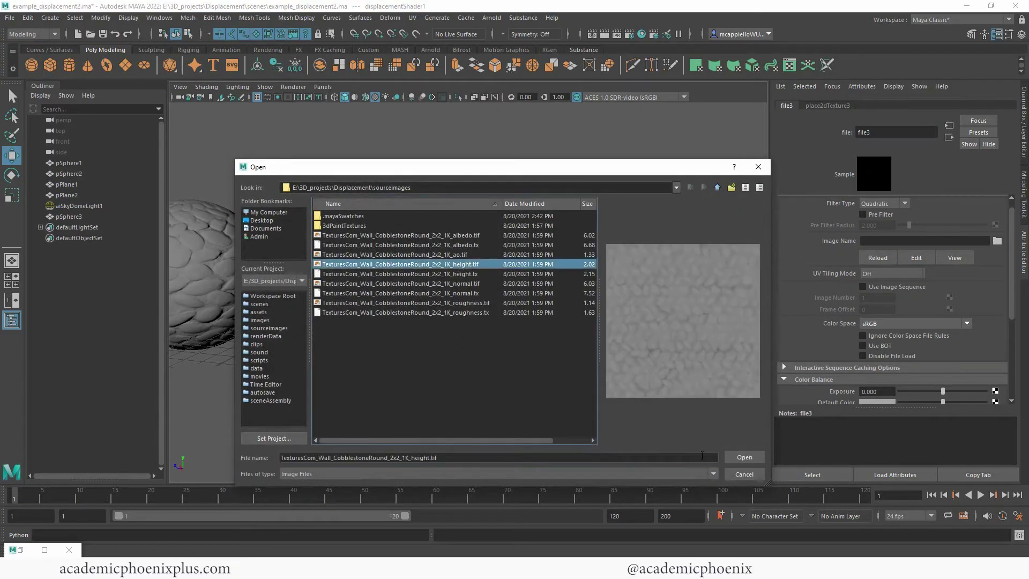
click(743, 458)
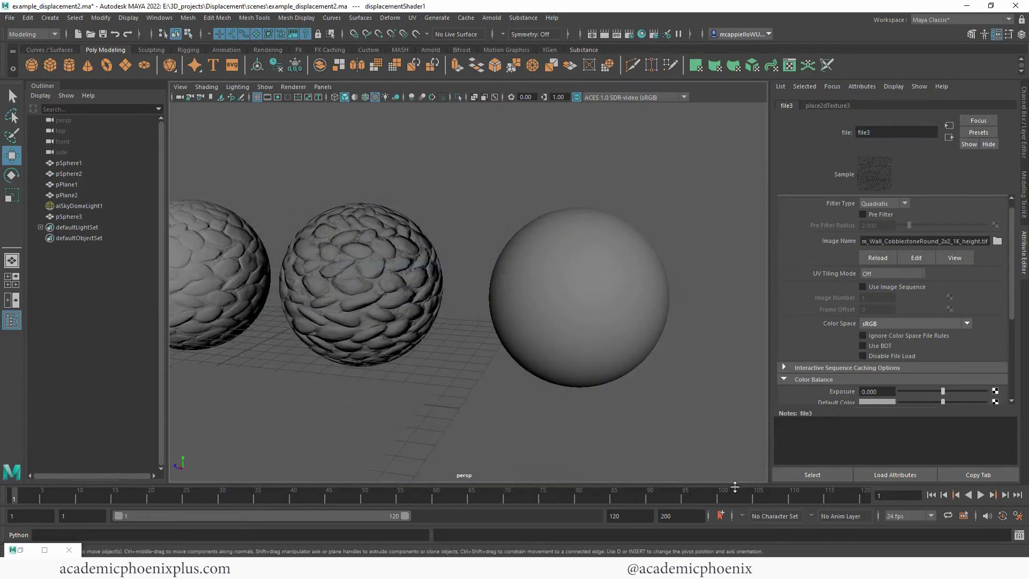
Reopen the third sphere's displacement file texture through its shading group and set its color space to Raw.
click(658, 369)
click(580, 267)
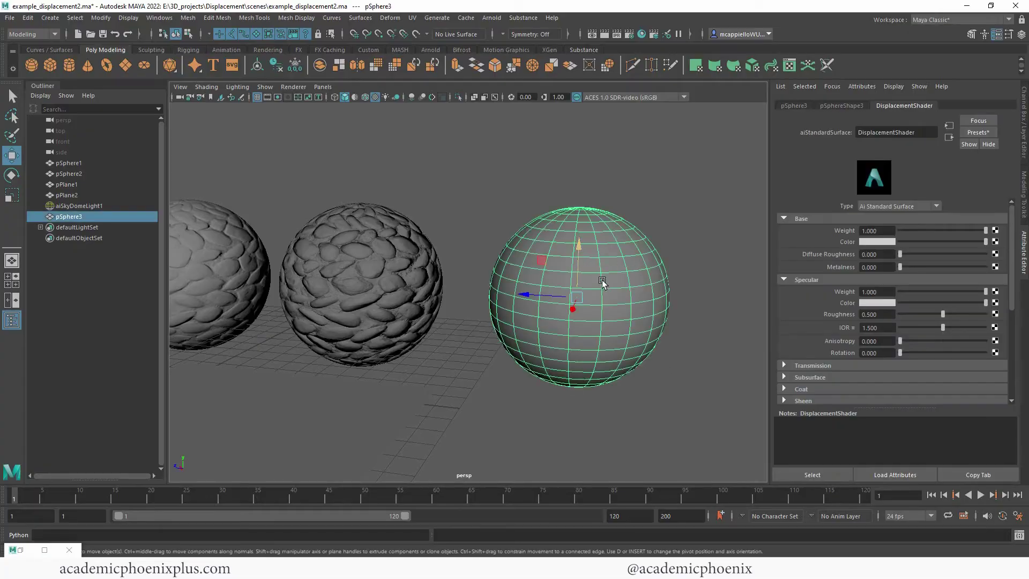
click(949, 138)
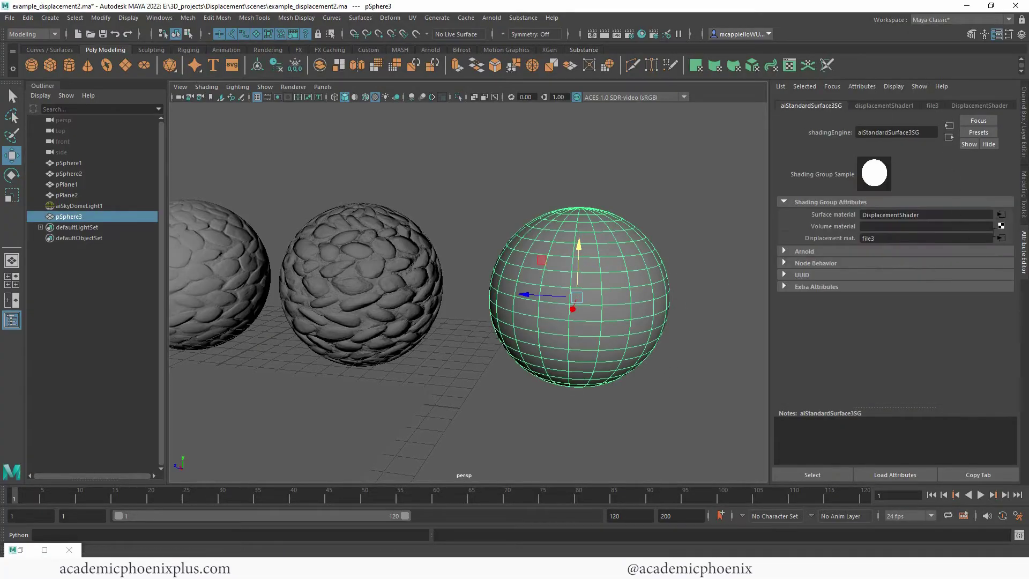
click(1000, 238)
click(912, 324)
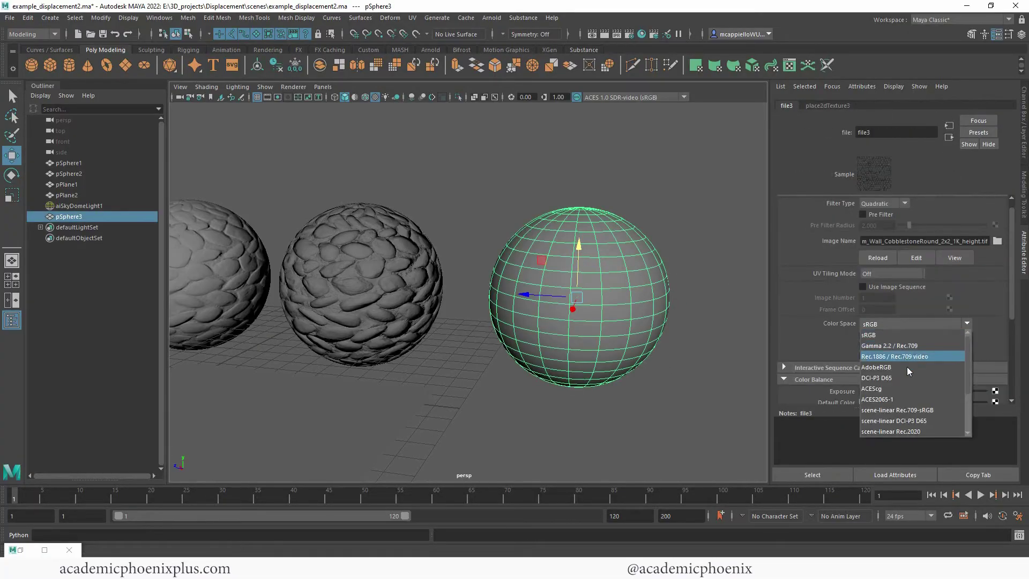
scroll(907, 393, down, 3)
click(886, 399)
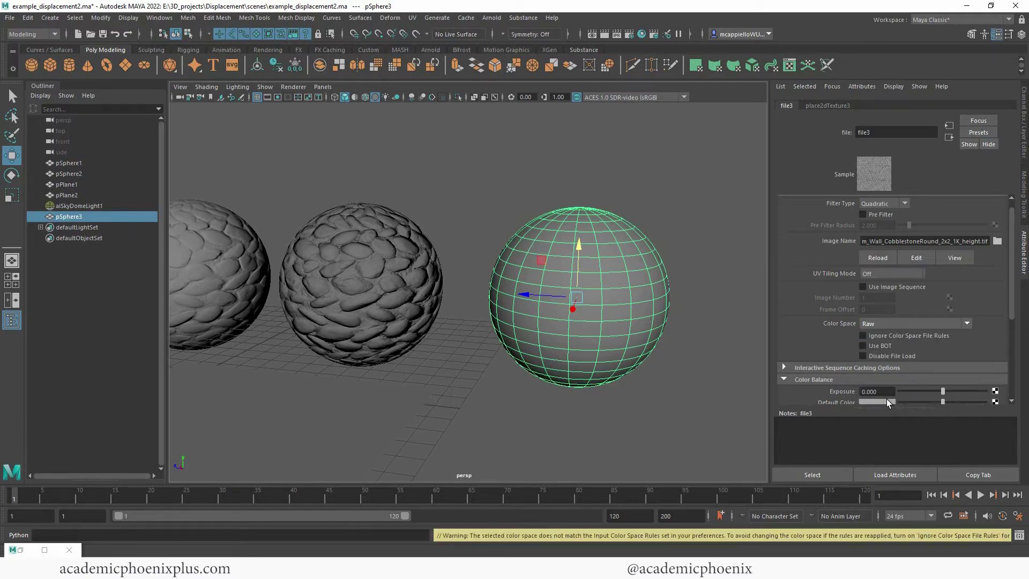
scroll(887, 399, down, 2)
scroll(1008, 336, up, 3)
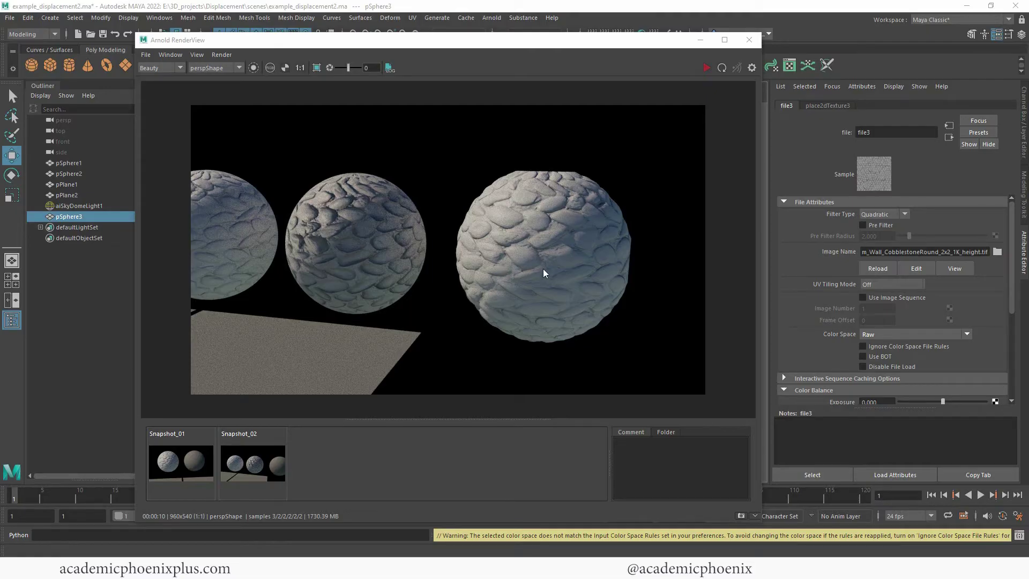
Compare the stored Snapshot_02 with the current render of the displaced sphere, then check that sphere in the viewport.
click(271, 467)
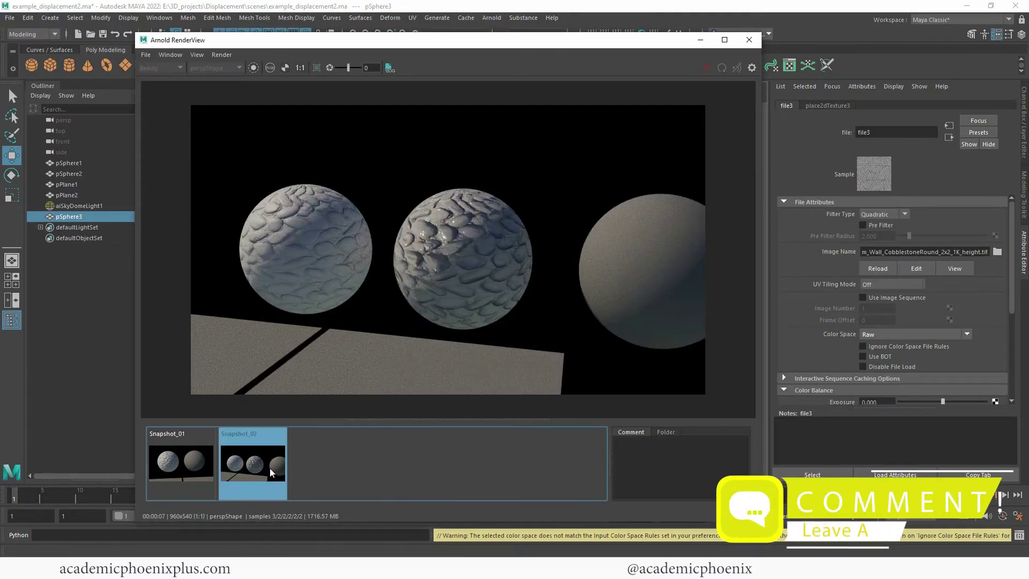
click(321, 437)
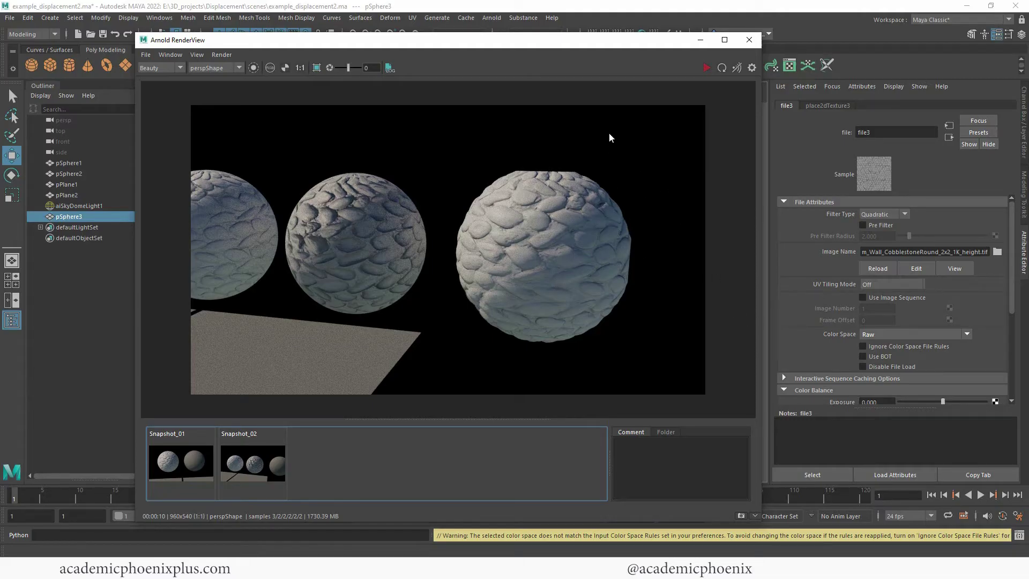
click(701, 40)
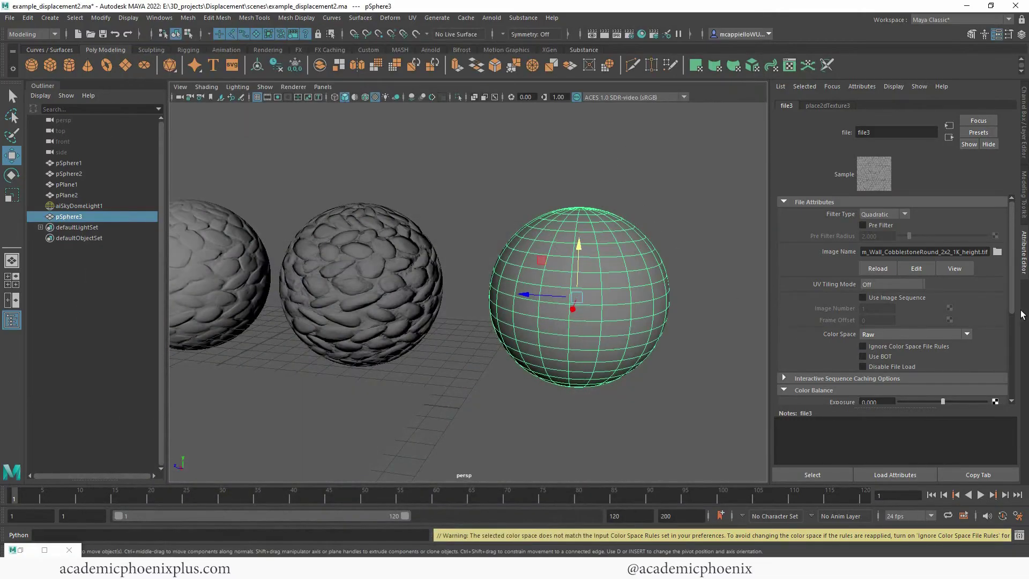
click(648, 321)
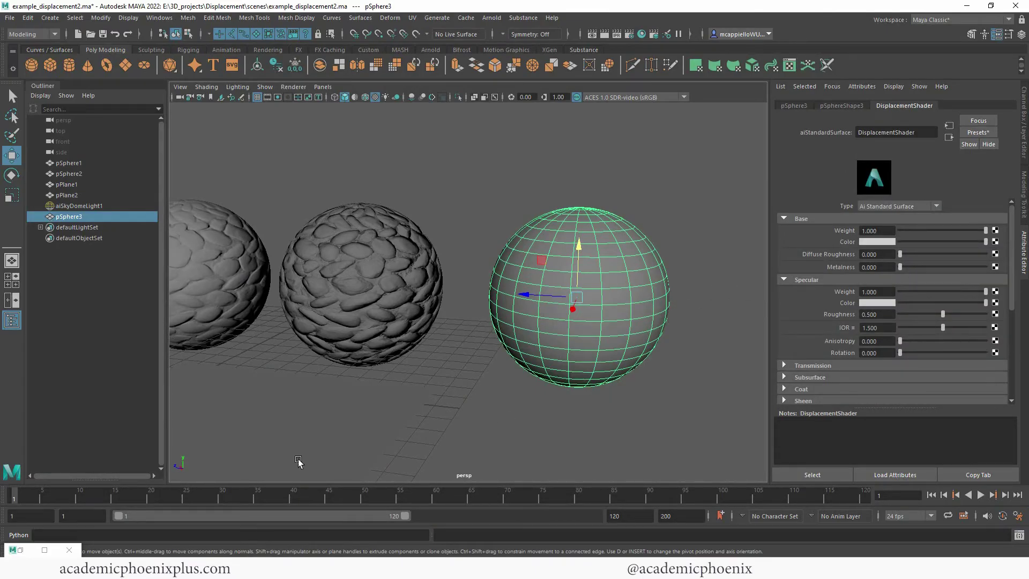
click(19, 551)
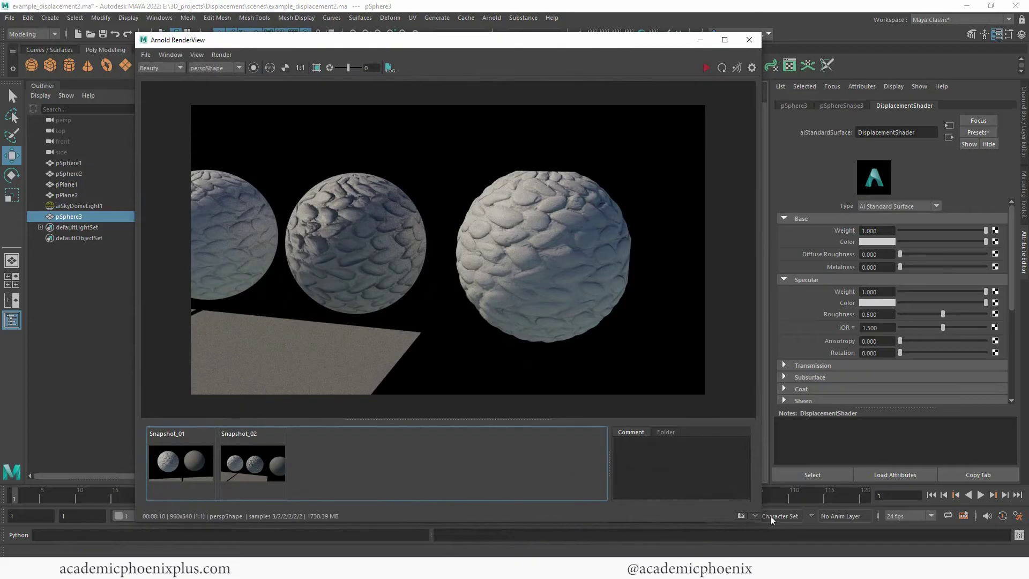
Store a snapshot of the current displacement render and put the render window away.
click(741, 516)
click(701, 41)
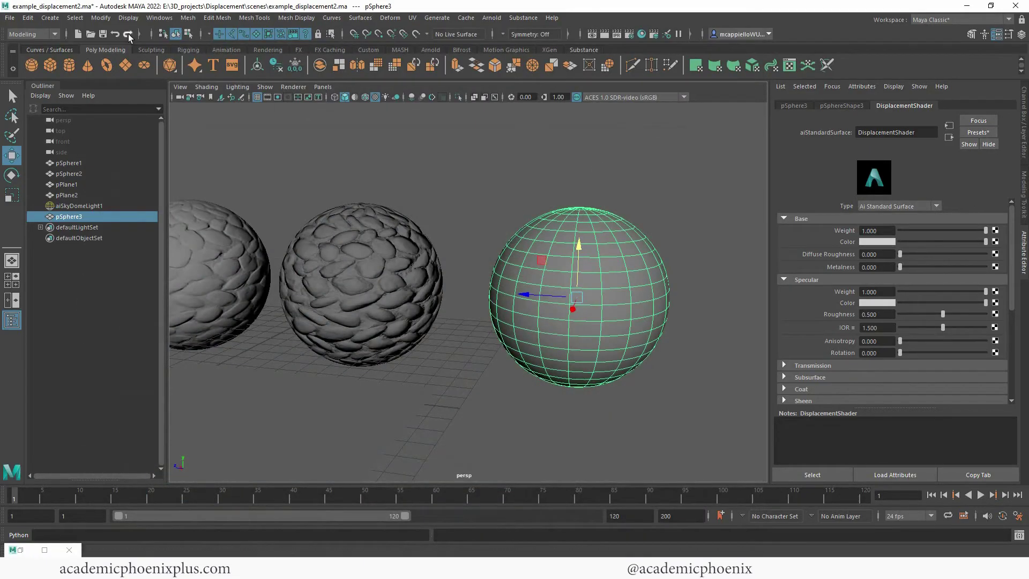
Smooth the third sphere's mesh with 2 divisions.
click(194, 17)
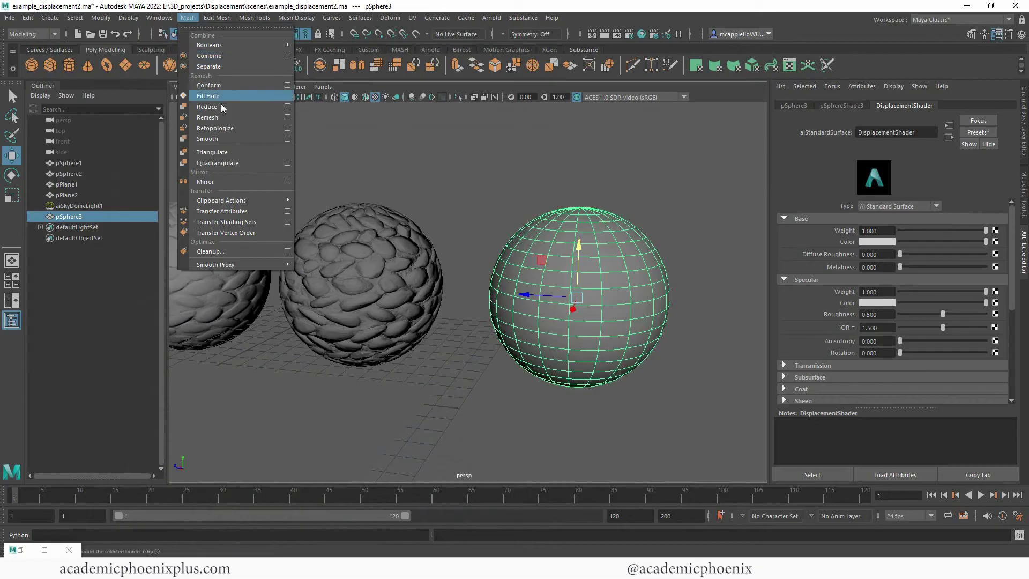
click(239, 138)
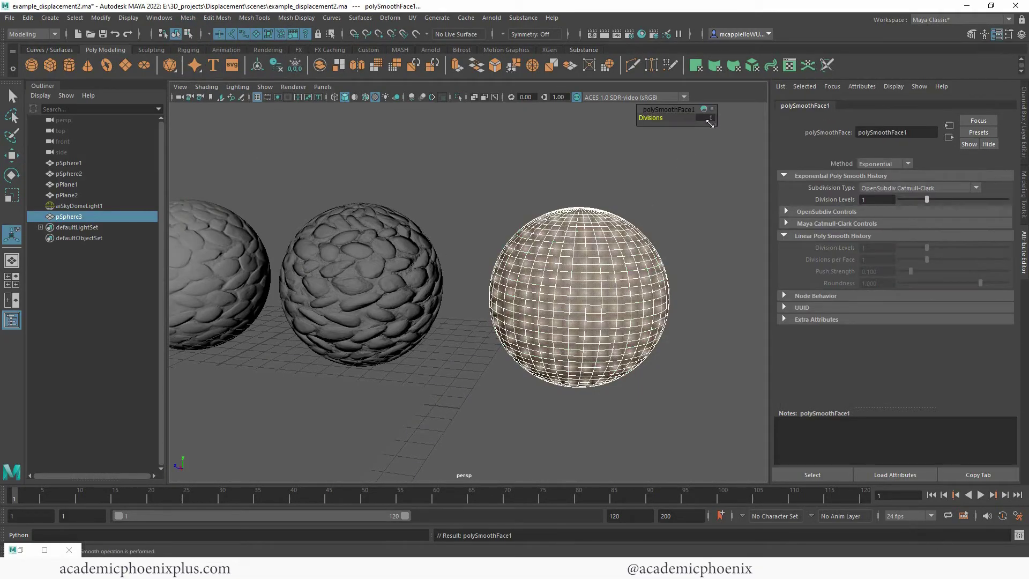
key(Return)
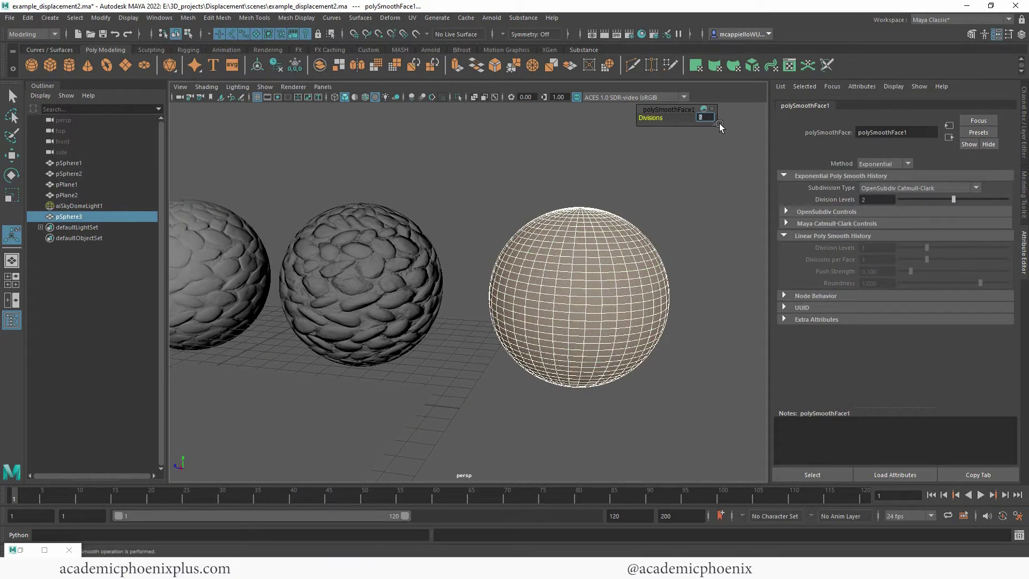
click(680, 184)
drag(627, 223, 506, 369)
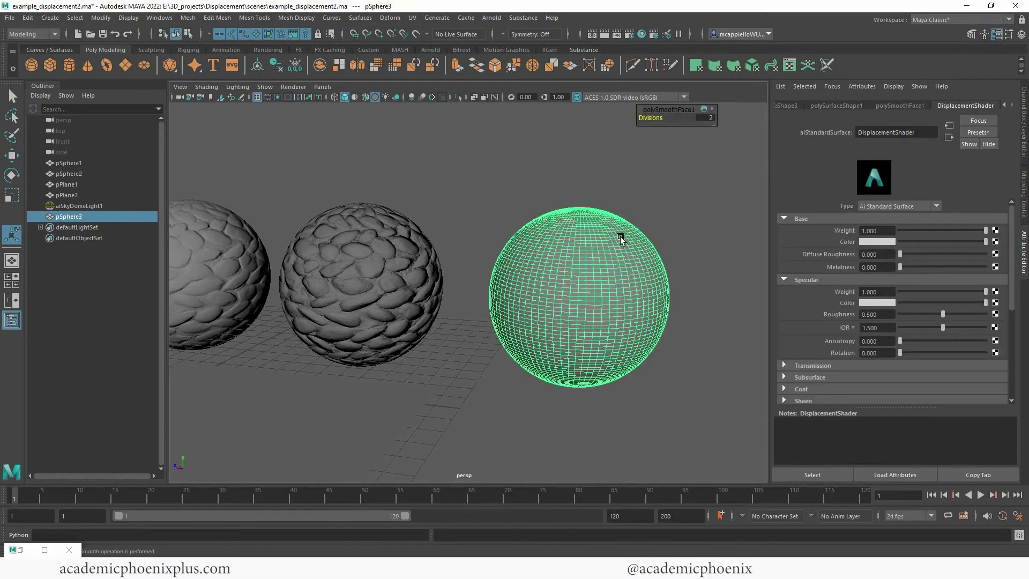
Compare the render of the smoothed sphere with Snapshot_03.
click(21, 551)
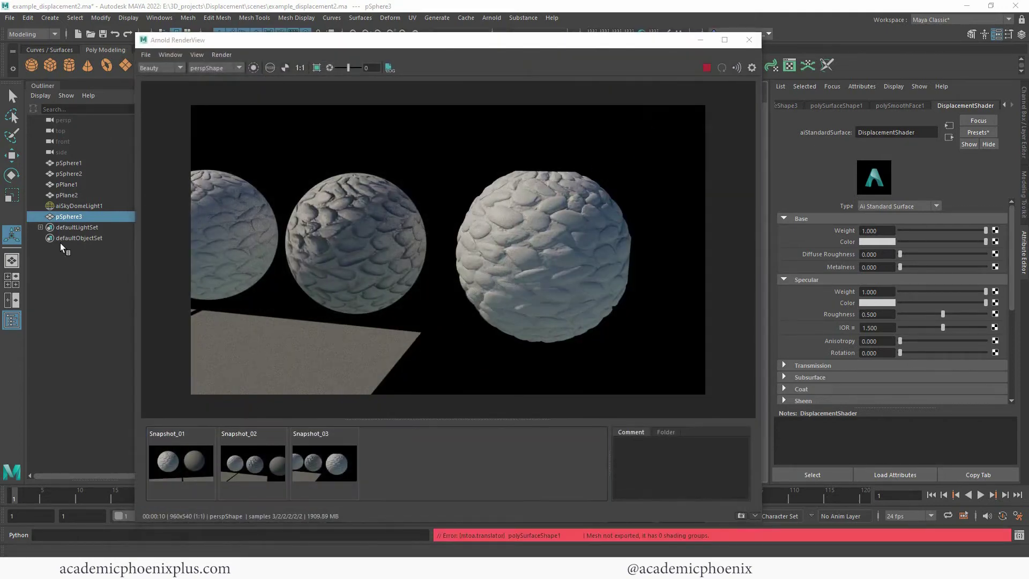
click(355, 463)
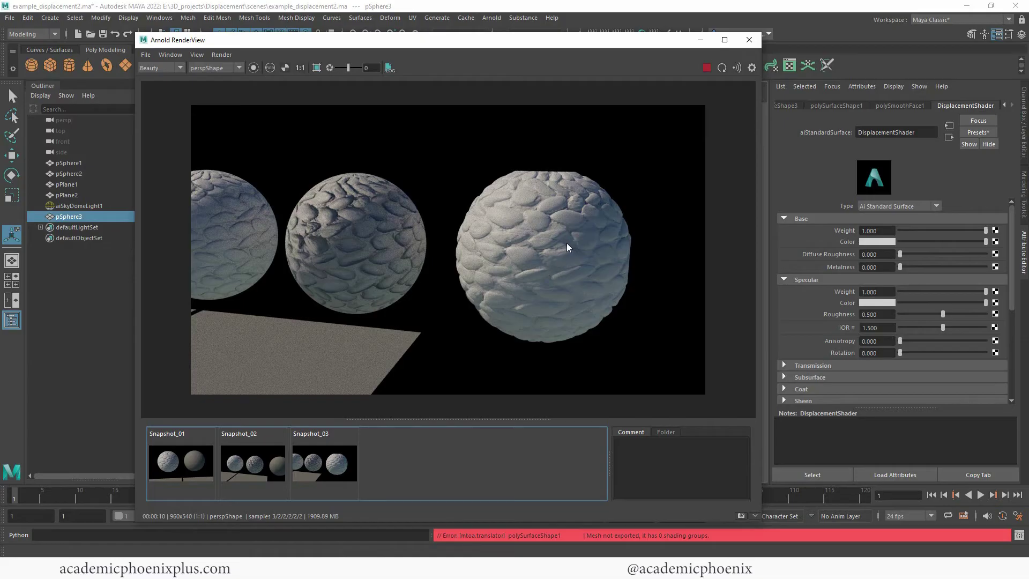
click(700, 39)
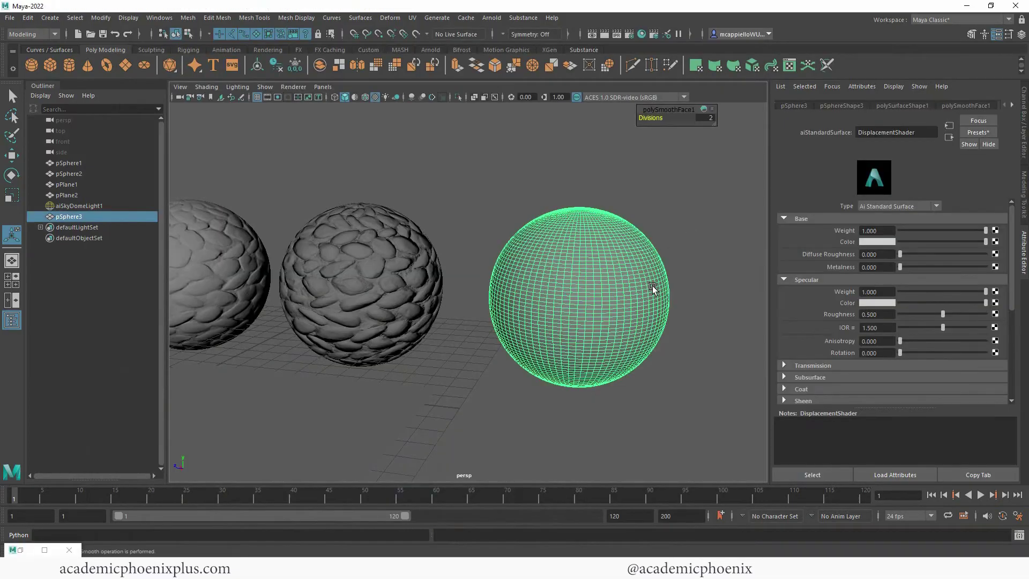
Undo the smoothing of the third sphere.
key(ctrl+z)
key(ctrl+z)
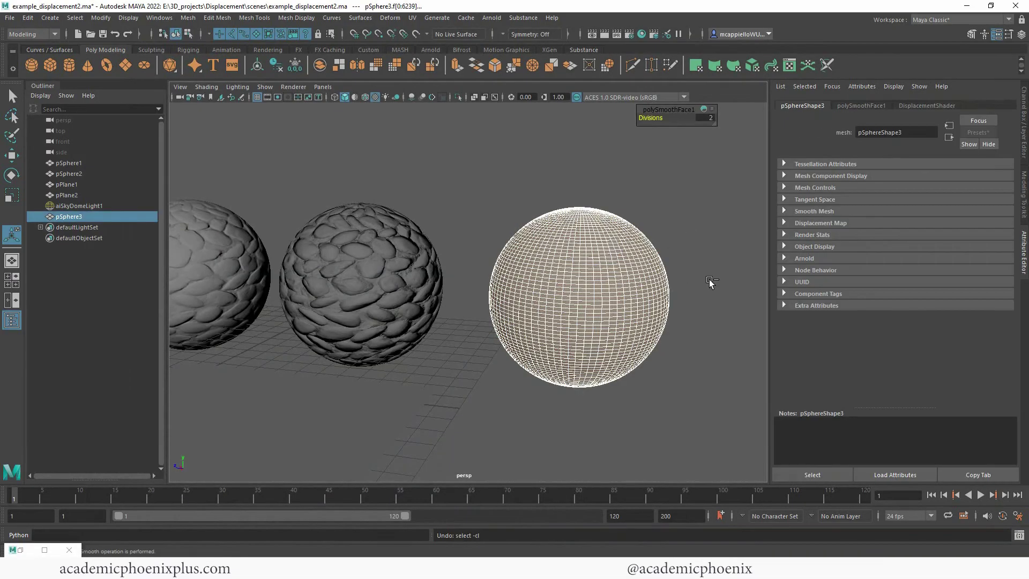
key(ctrl+z)
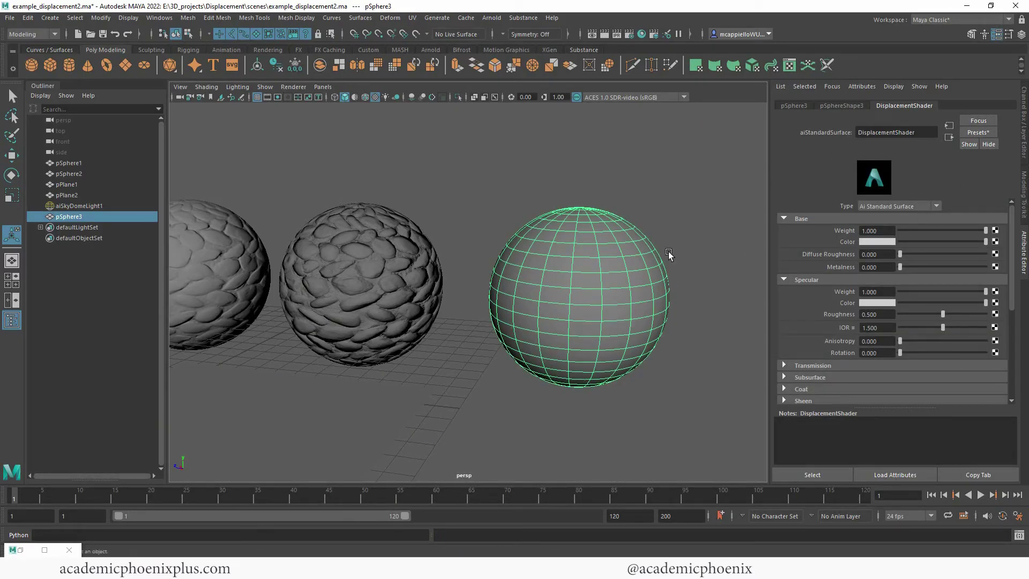
Find the displacement node through DisplacementShader's shading group and set its Scale to 0.5.
click(949, 138)
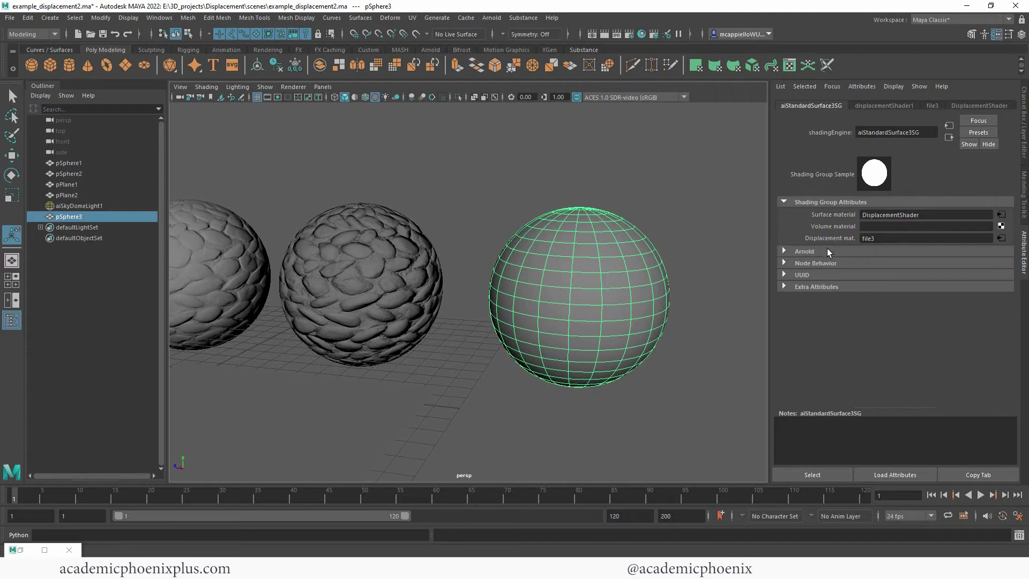
click(1001, 238)
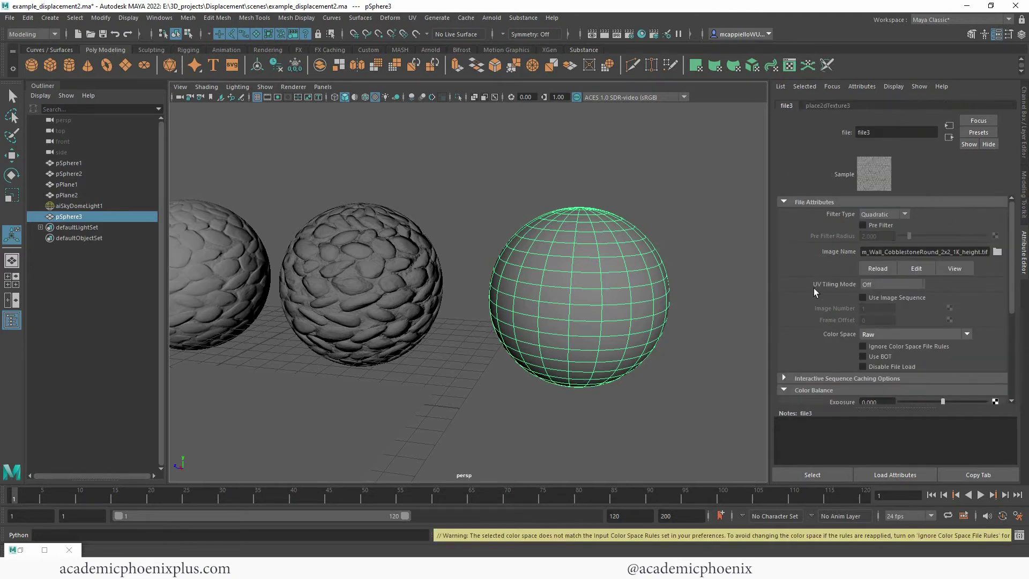
click(949, 138)
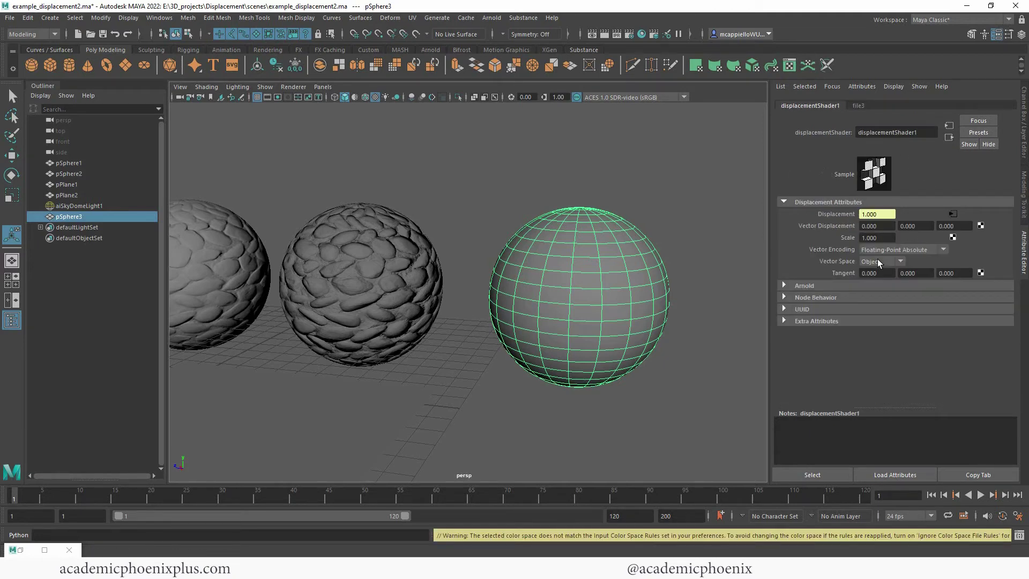
click(878, 238)
key(Return)
text(0.5)
key(Return)
Compare the reduced displacement render with Snapshot_03 and store it as a new snapshot.
click(29, 551)
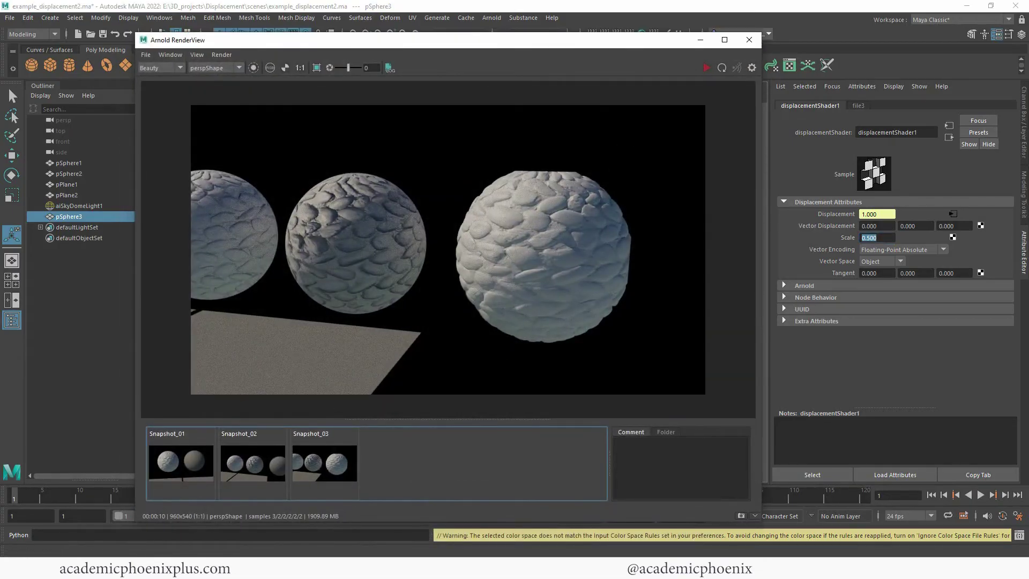
click(346, 462)
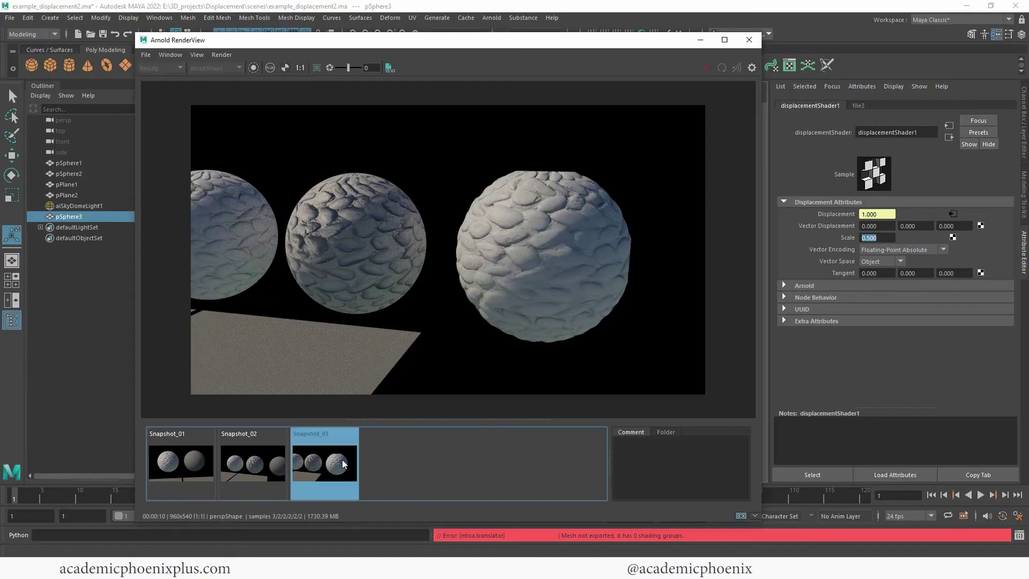
click(482, 471)
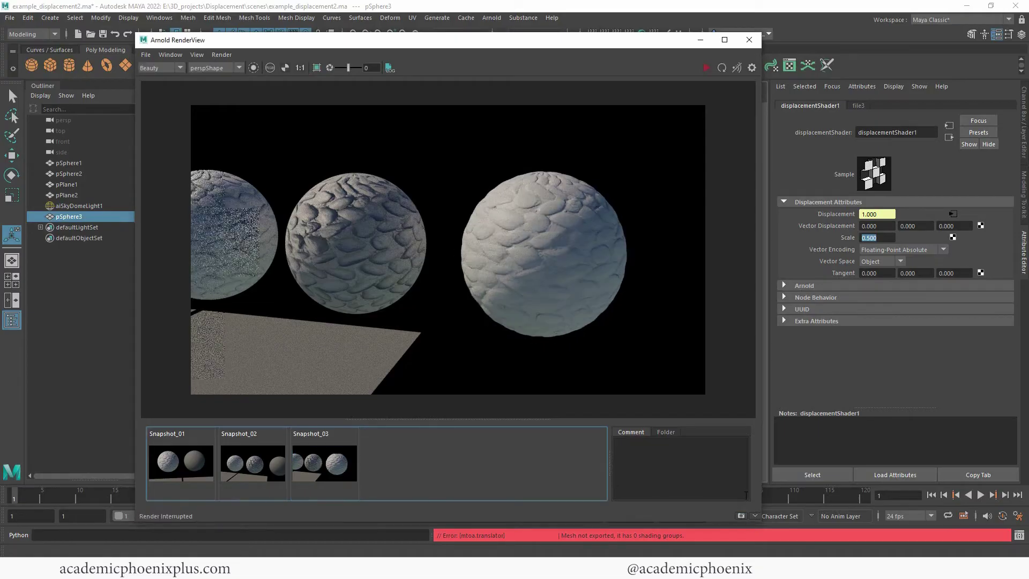
click(742, 516)
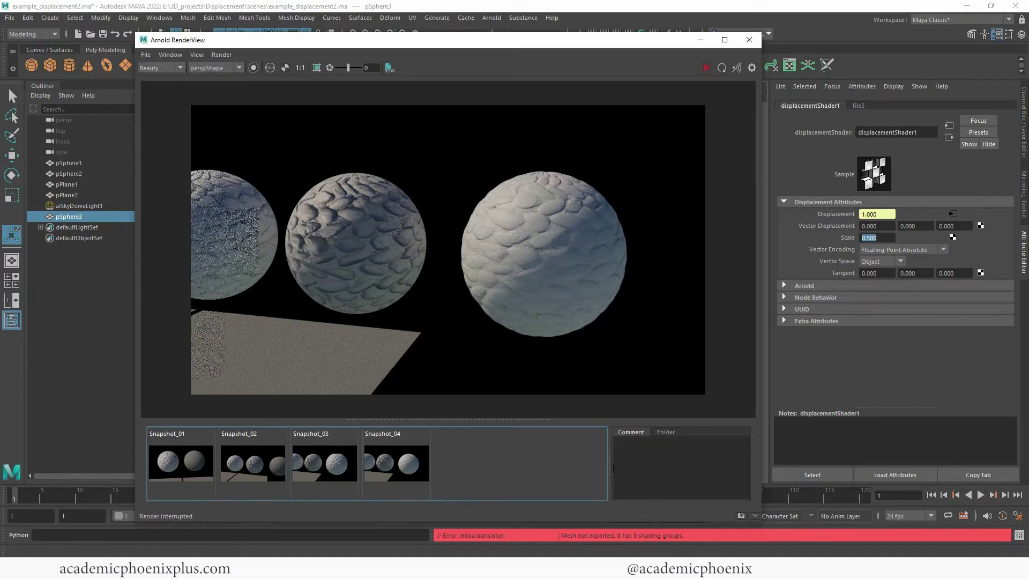
Check Snapshot_04 against the current render, and set displacementShader1's Scale to 1.
click(400, 461)
click(401, 462)
text(1)
key(Return)
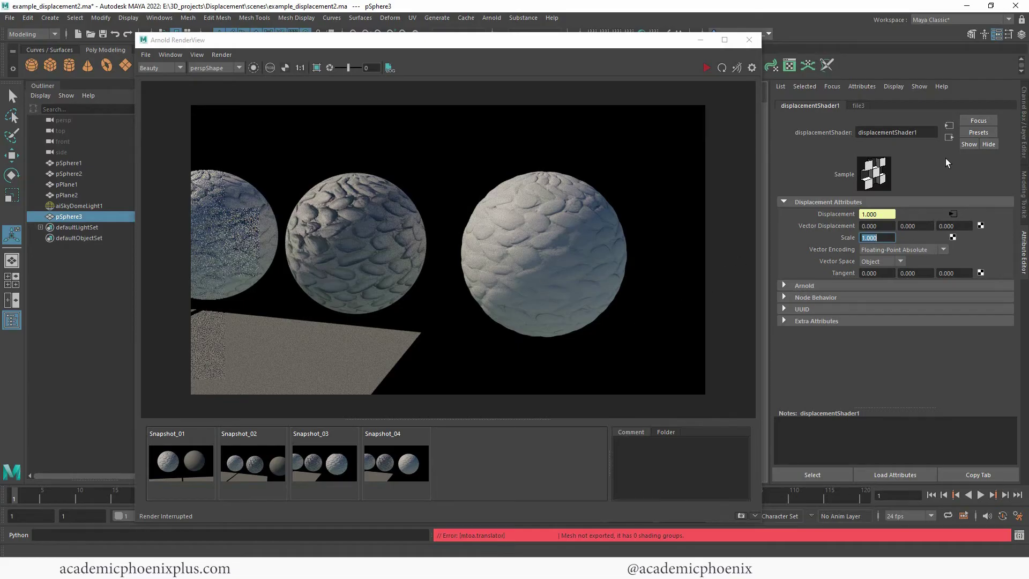
Select the third sphere and expand the Autobump settings in its shape node's Arnold attributes.
click(540, 252)
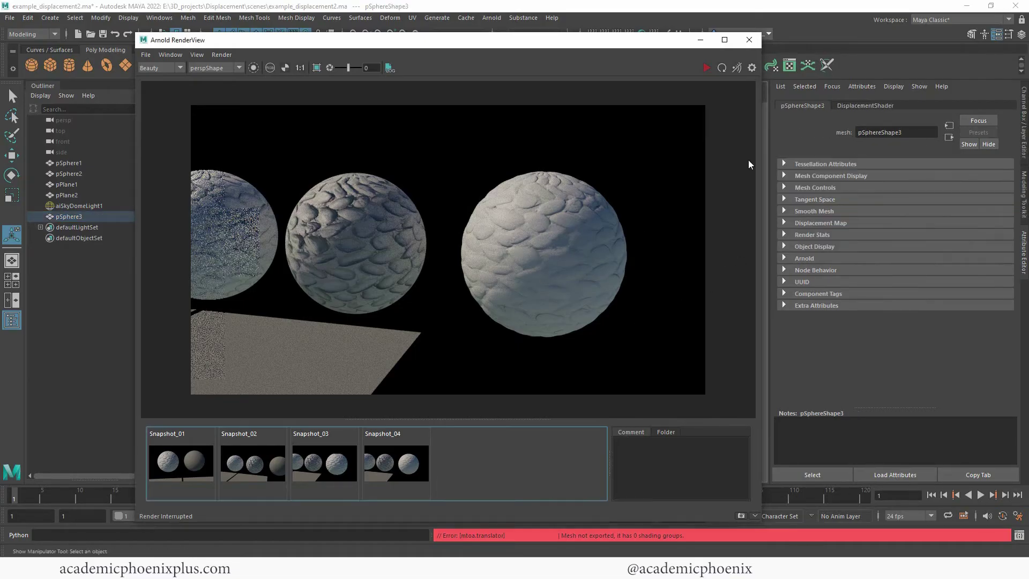
click(867, 105)
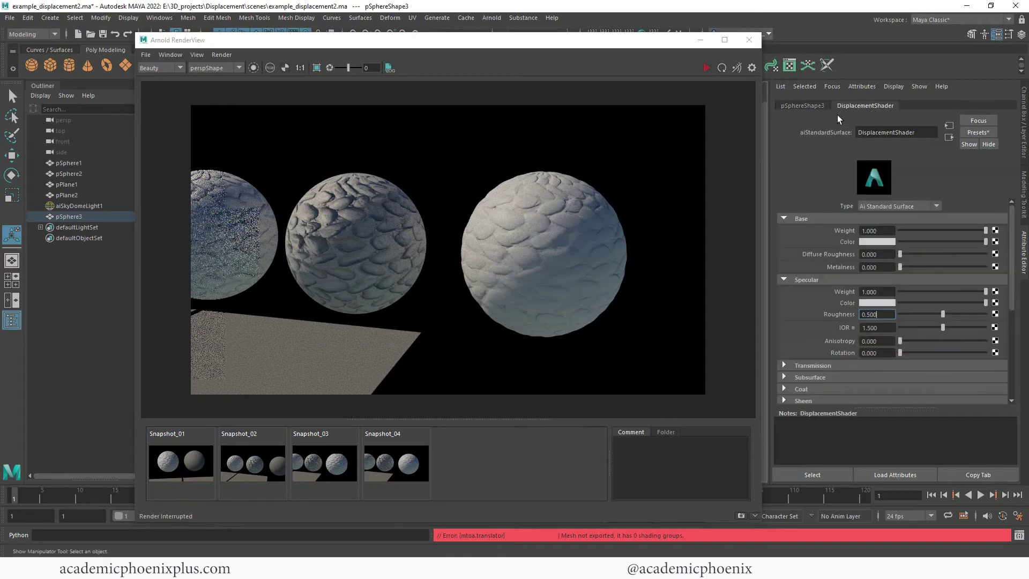
click(804, 105)
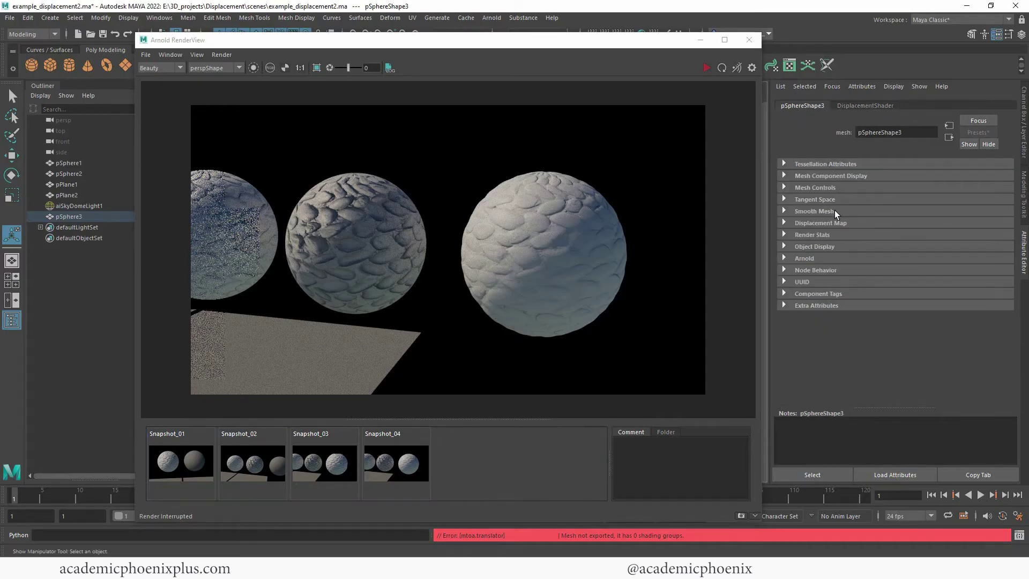
click(806, 258)
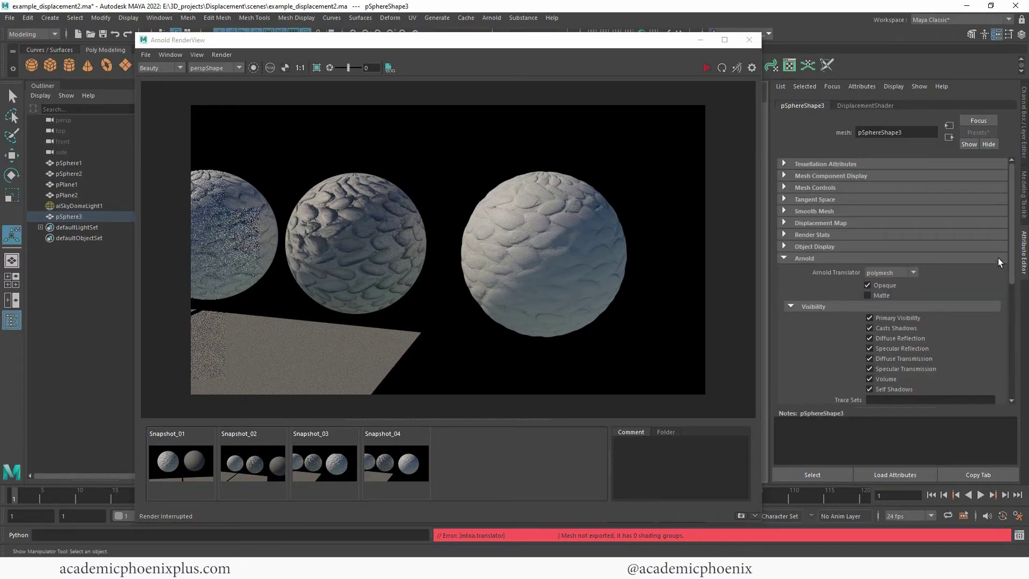
scroll(998, 258, down, 15)
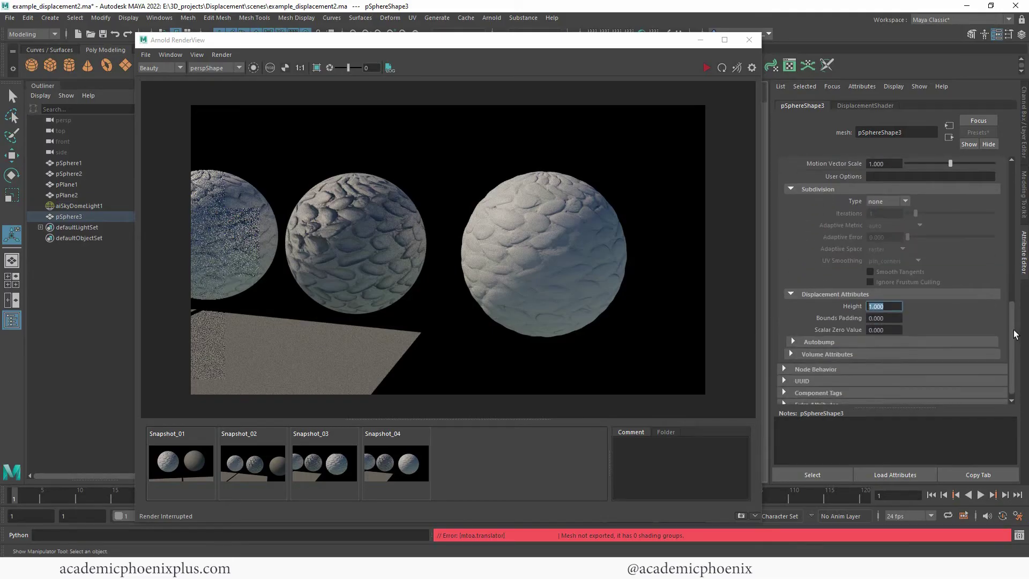
click(836, 342)
Set the third sphere's Arnold subdivision type to catclark with 3 iterations.
drag(1013, 338, 1012, 316)
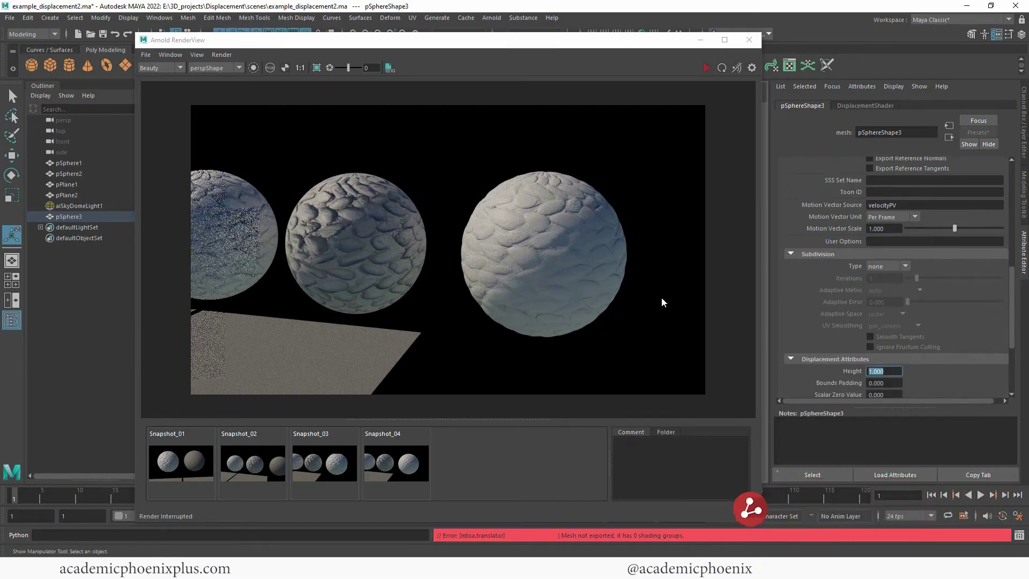
click(876, 267)
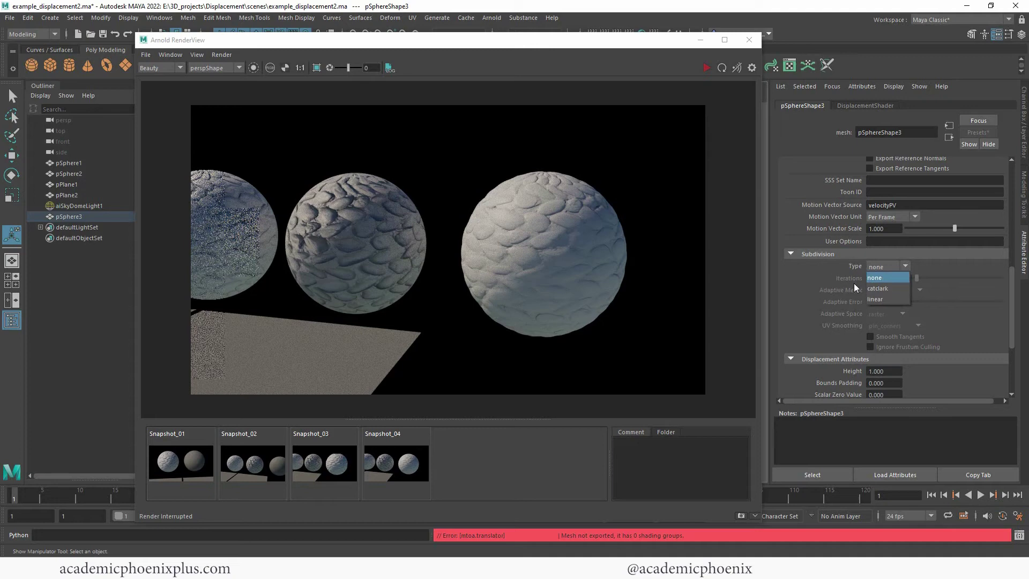
click(890, 288)
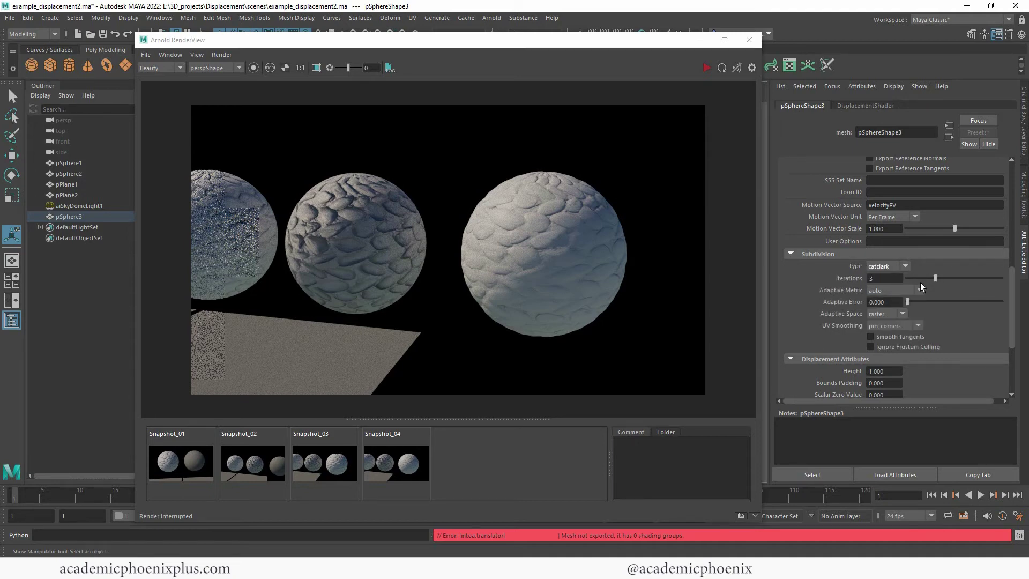
double_click(877, 279)
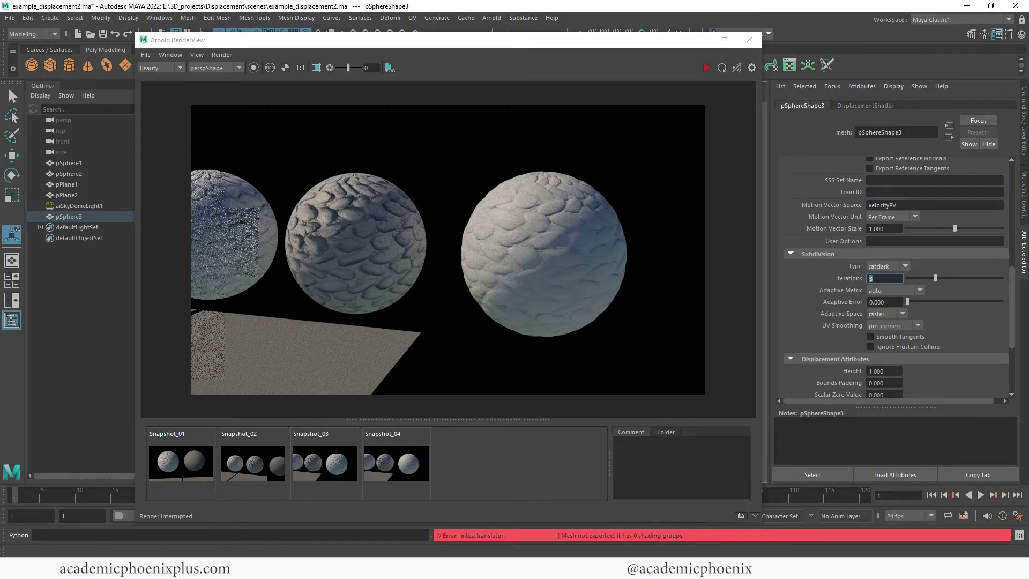
Compare the render of the subdivided sphere with Snapshot_04 and Snapshot_03.
click(416, 463)
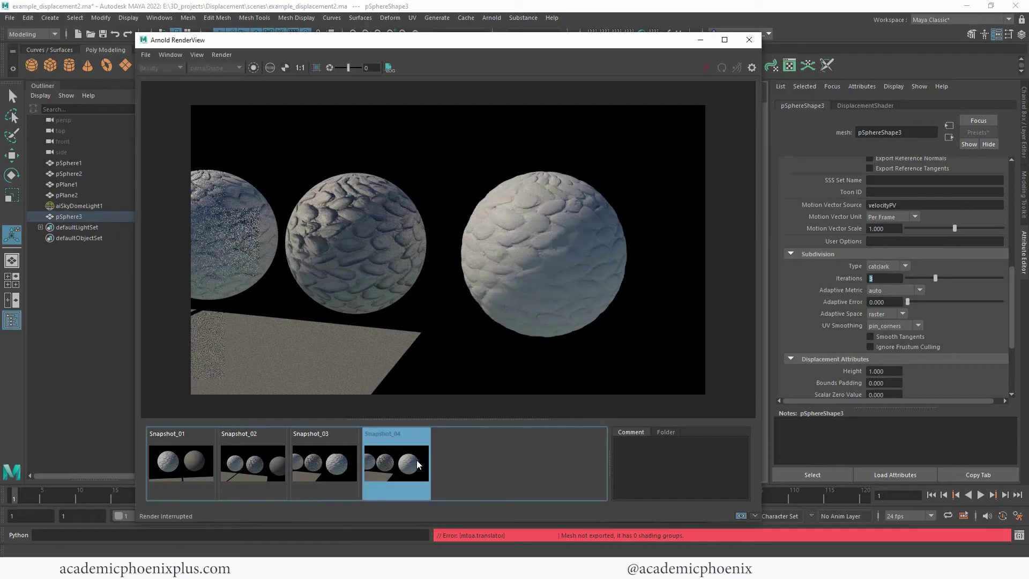
click(415, 460)
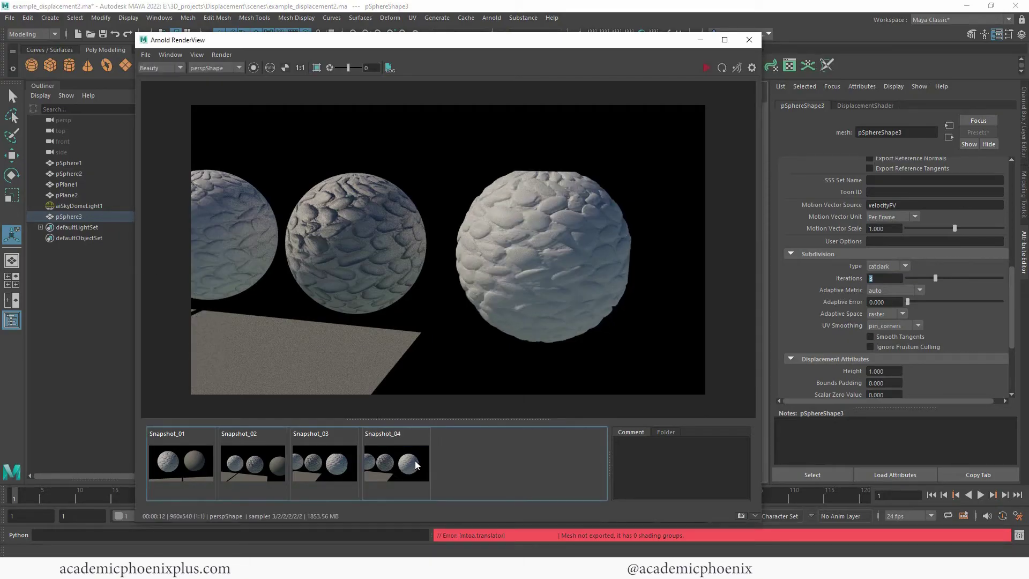
click(342, 460)
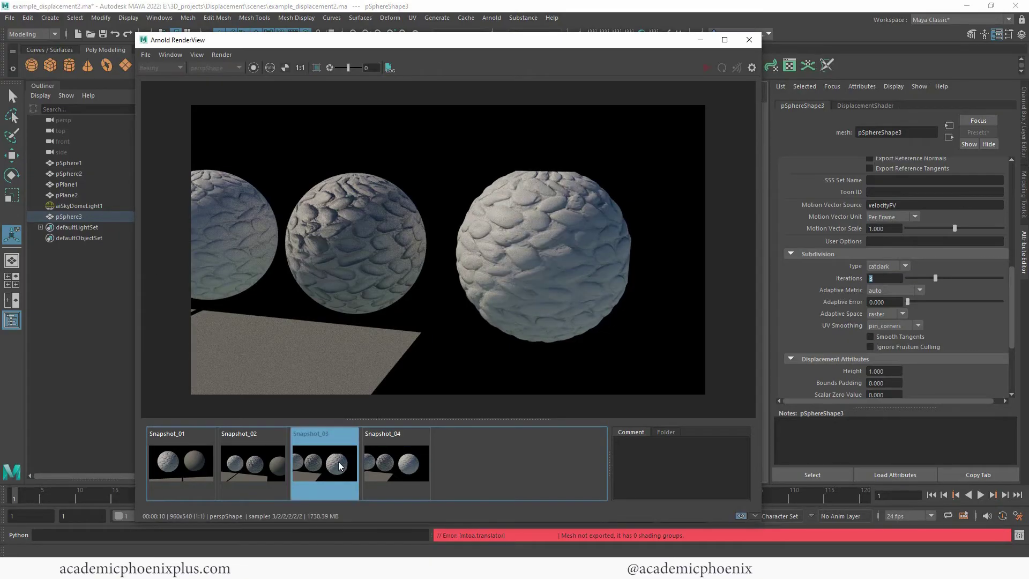
click(339, 461)
click(337, 462)
click(337, 462)
click(336, 462)
click(323, 465)
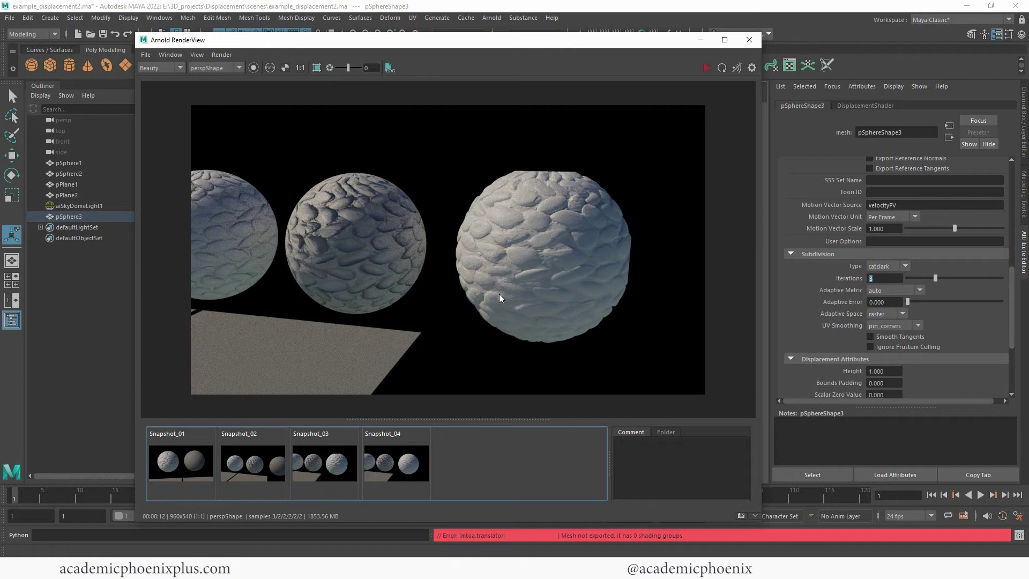
Set the third sphere's displacement height to 0.7 and enable autobump.
double_click(890, 371)
scroll(998, 346, down, 3)
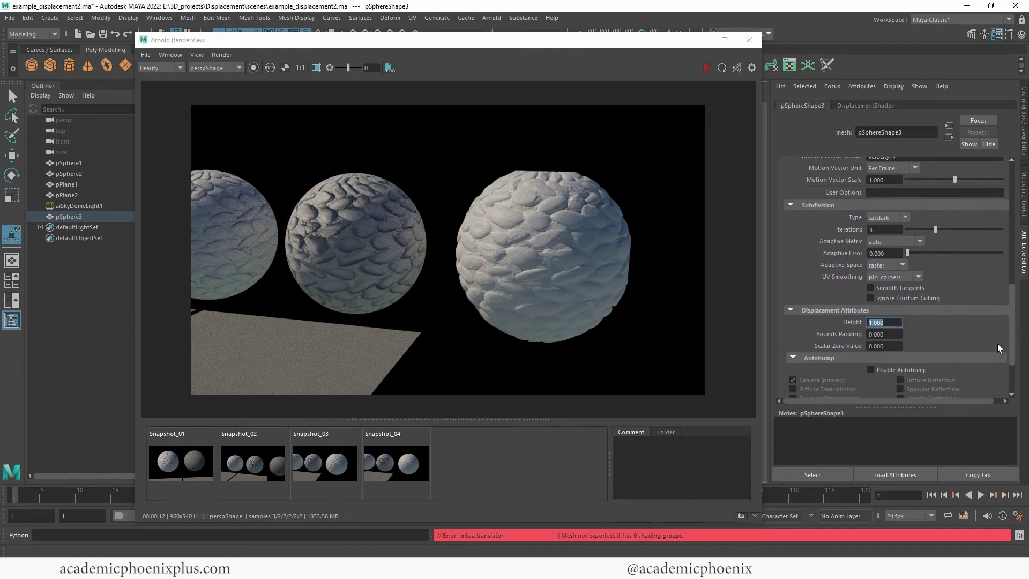
text(.7)
key(Return)
click(906, 369)
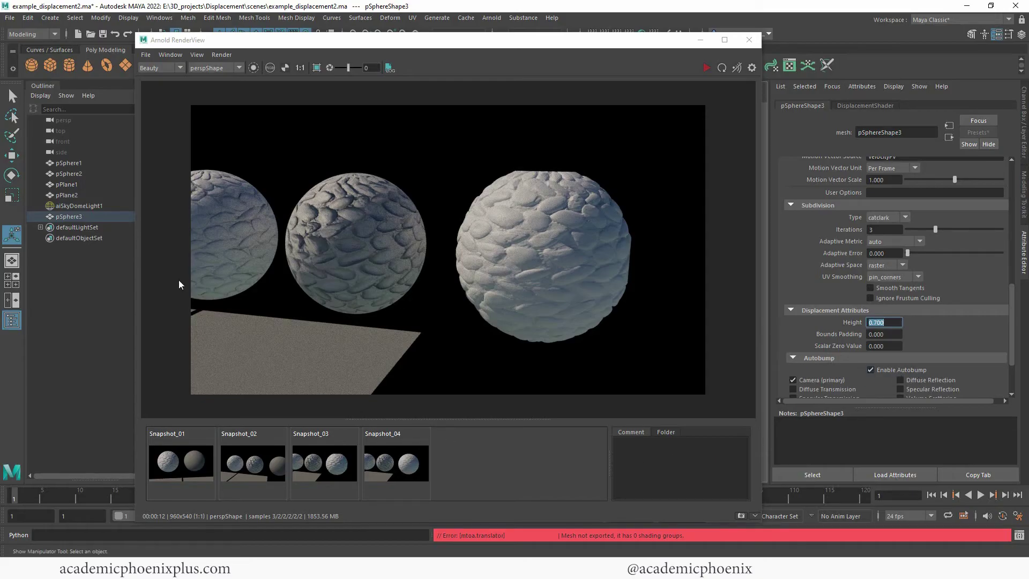
Store a snapshot of the previous render and compare it with the updated render of the displaced sphere.
key(F3)
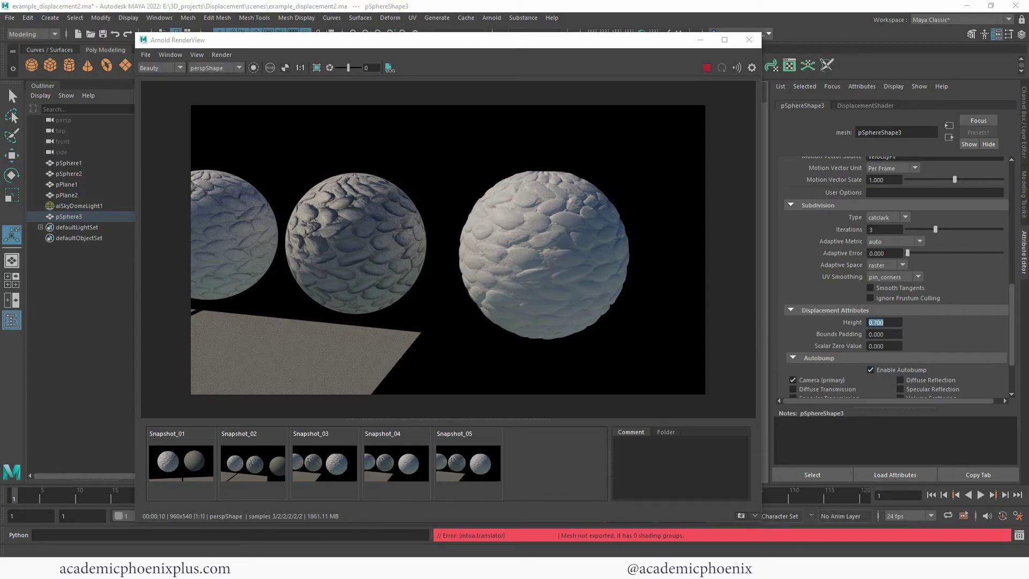
click(486, 472)
click(489, 478)
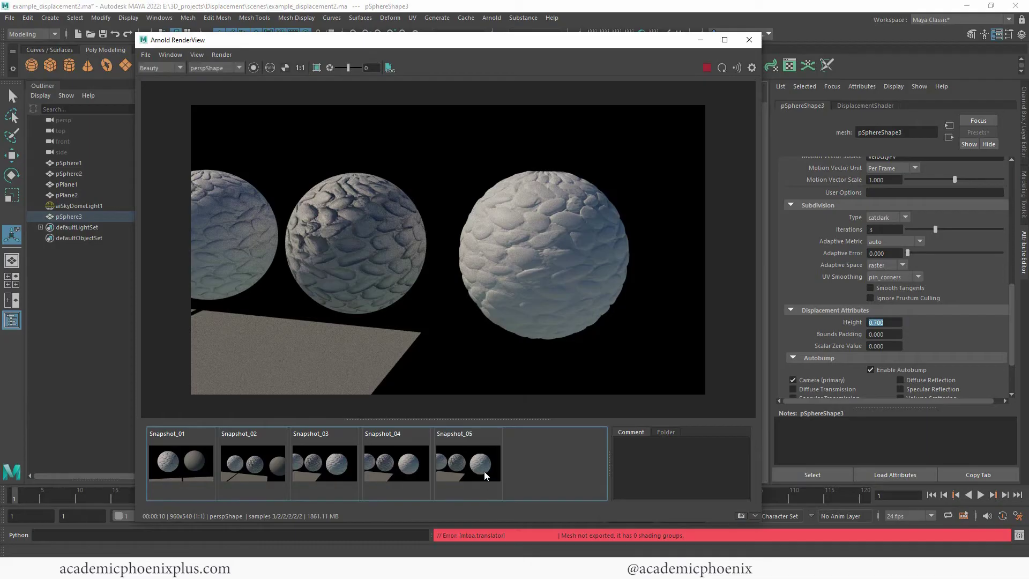
Compare Snapshot_04 with the current render of the displaced sphere by switching repeatedly between them.
click(416, 472)
click(414, 471)
click(414, 471)
click(413, 471)
click(415, 470)
click(416, 469)
Inspect the three spheres' silhouettes in the render's alpha channel and return to the color view.
click(271, 68)
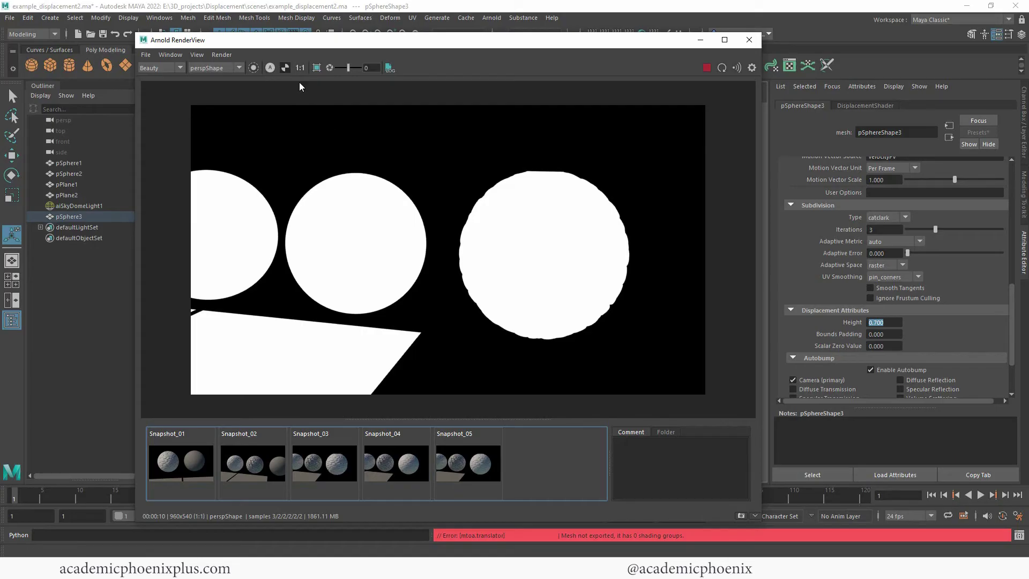
key(a)
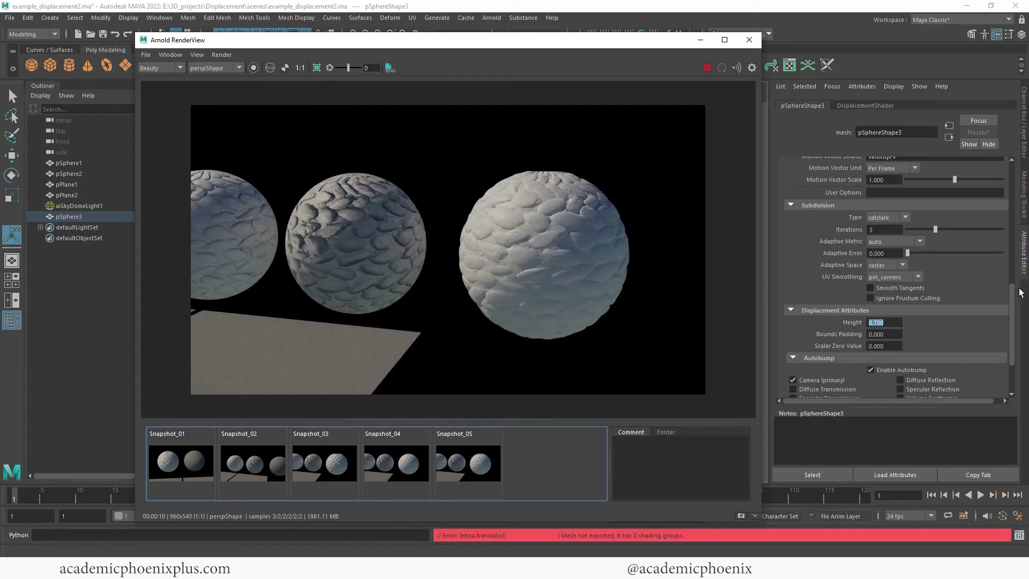
scroll(1015, 306, down, 3)
scroll(1015, 306, up, 10)
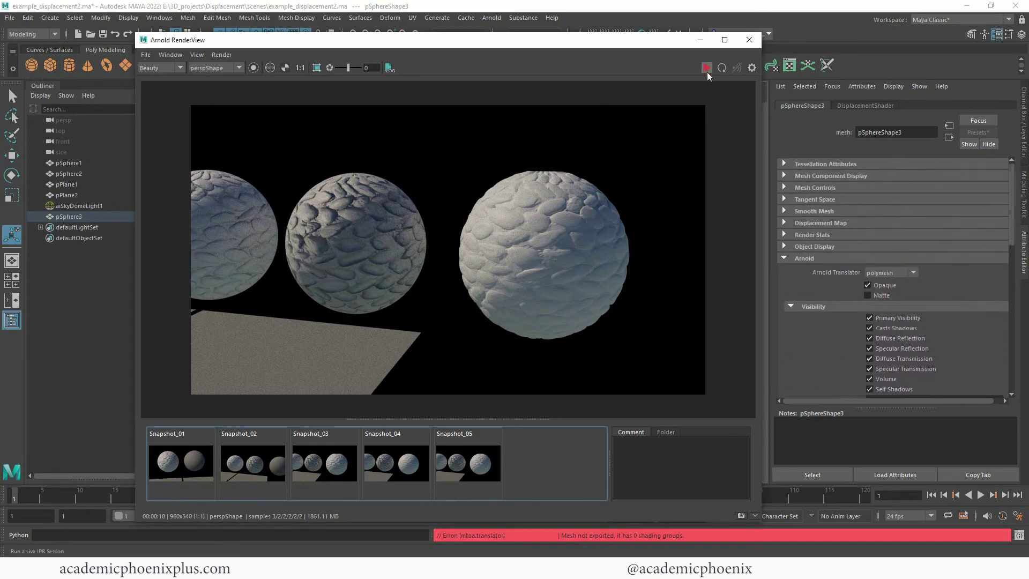
Assign a new aiStandardSurface material to pPlane2 and name it cobblestone_shader.
click(700, 40)
alt+drag(536, 395, 526, 333)
click(525, 333)
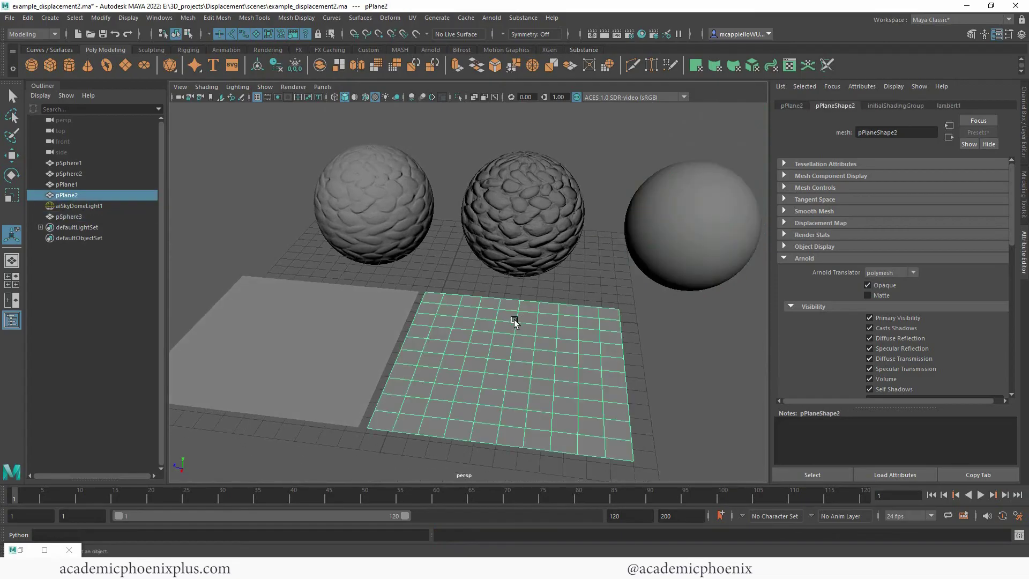
click(372, 331)
click(501, 345)
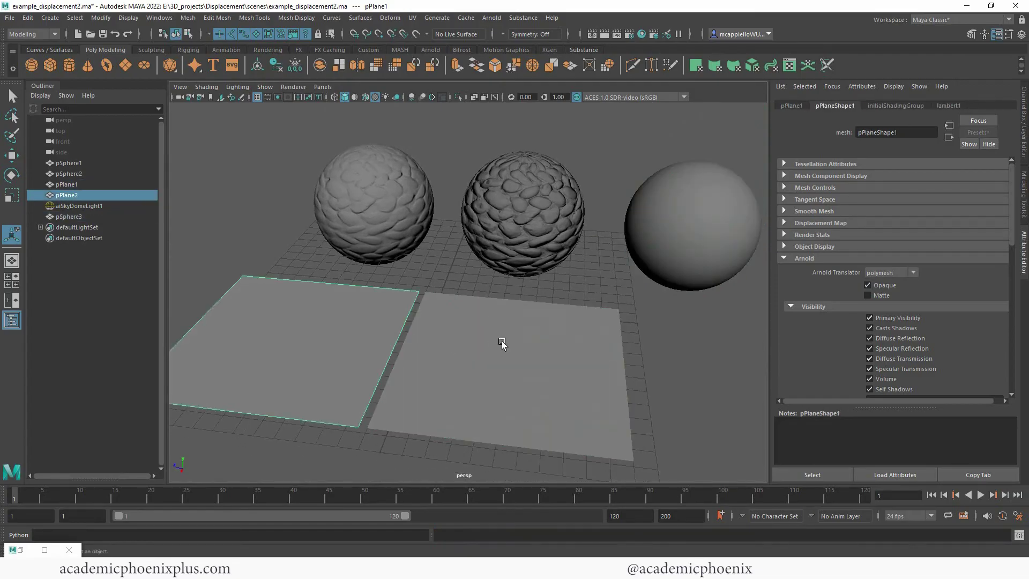
right_drag(528, 272, 522, 548)
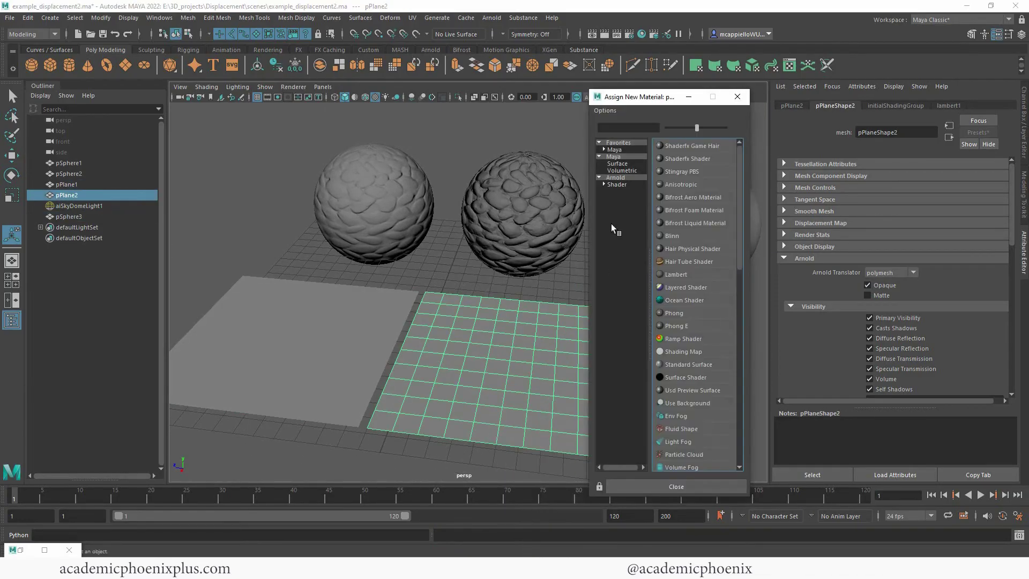
click(626, 178)
click(691, 326)
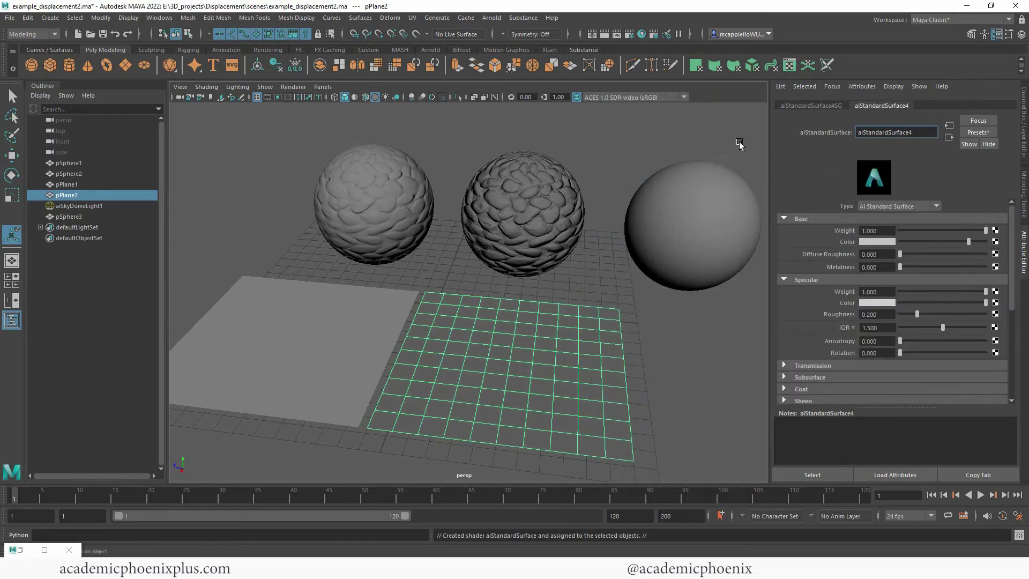
key(ctrl+a)
text(cobblestone_shader)
key(Return)
Map TexturesCom_Wall_CobblestoneRound_2x2_1K_albedo.tif to the cobblestone shader's base color as a file texture with color space Raw.
click(996, 241)
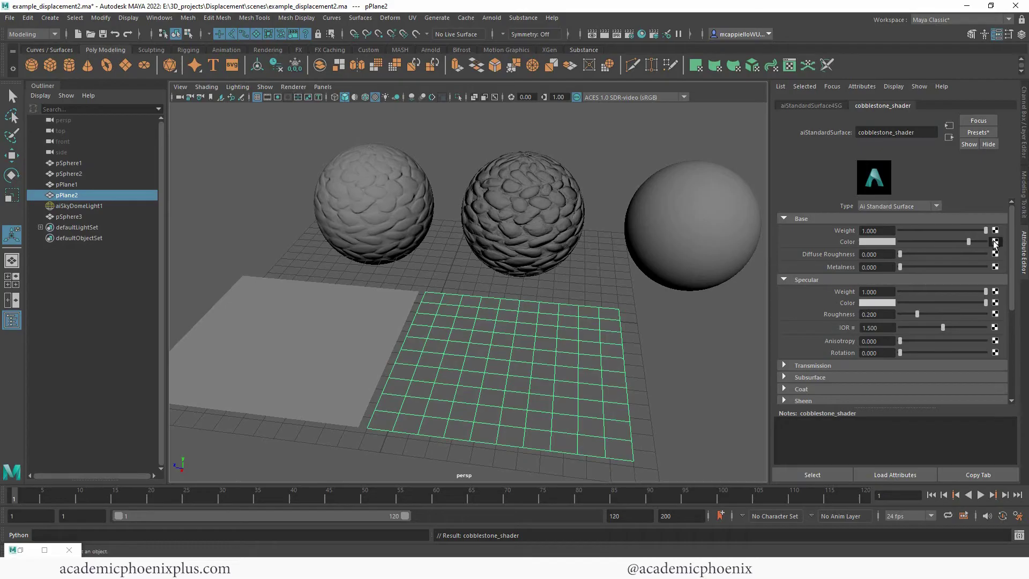
click(452, 282)
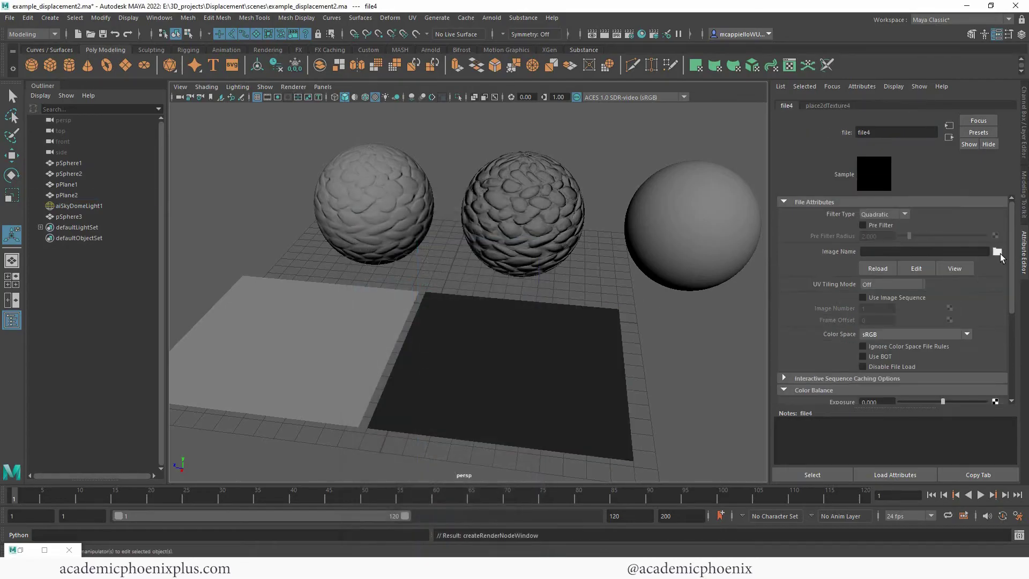
click(998, 251)
click(415, 236)
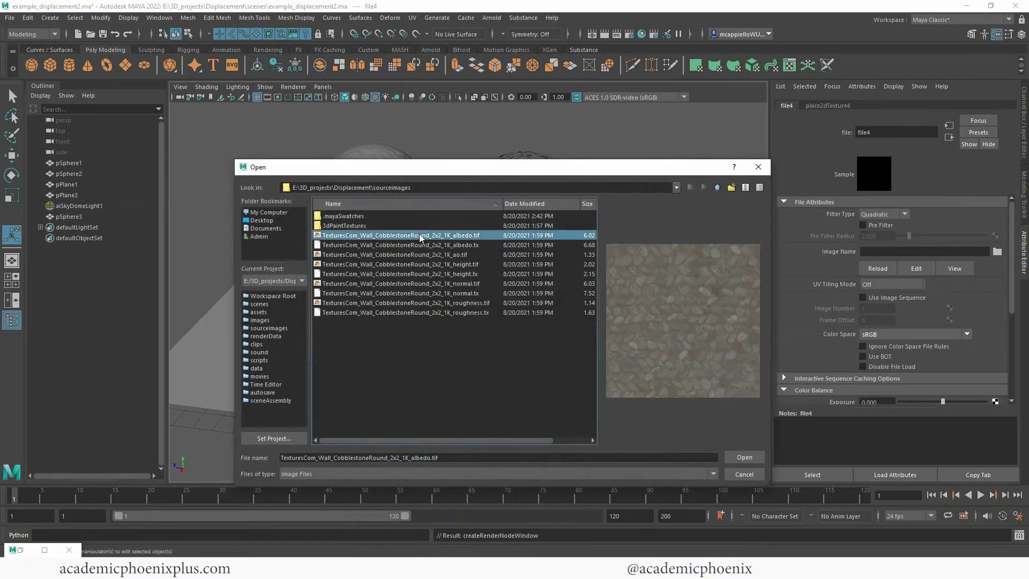
double_click(416, 236)
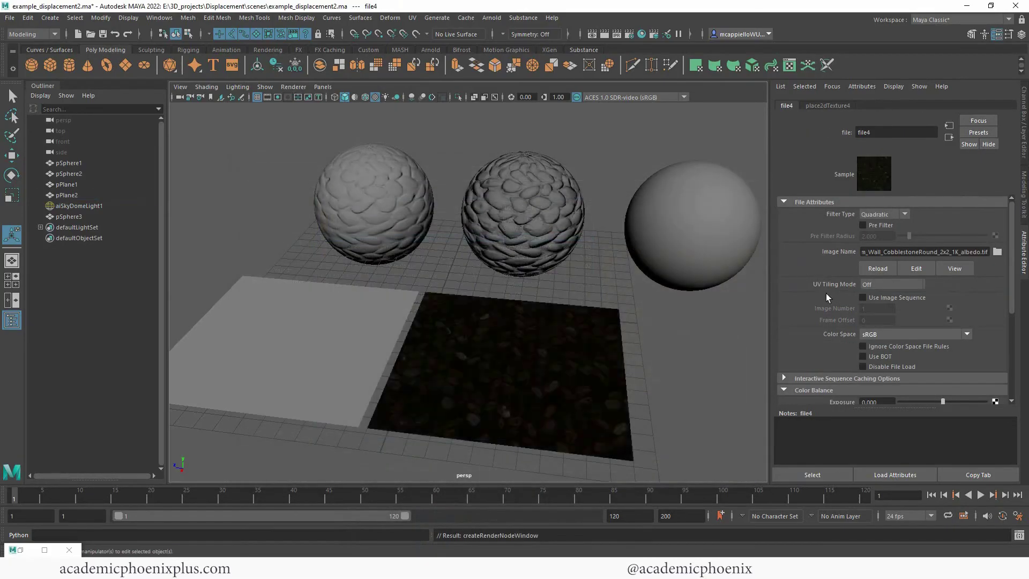
click(888, 335)
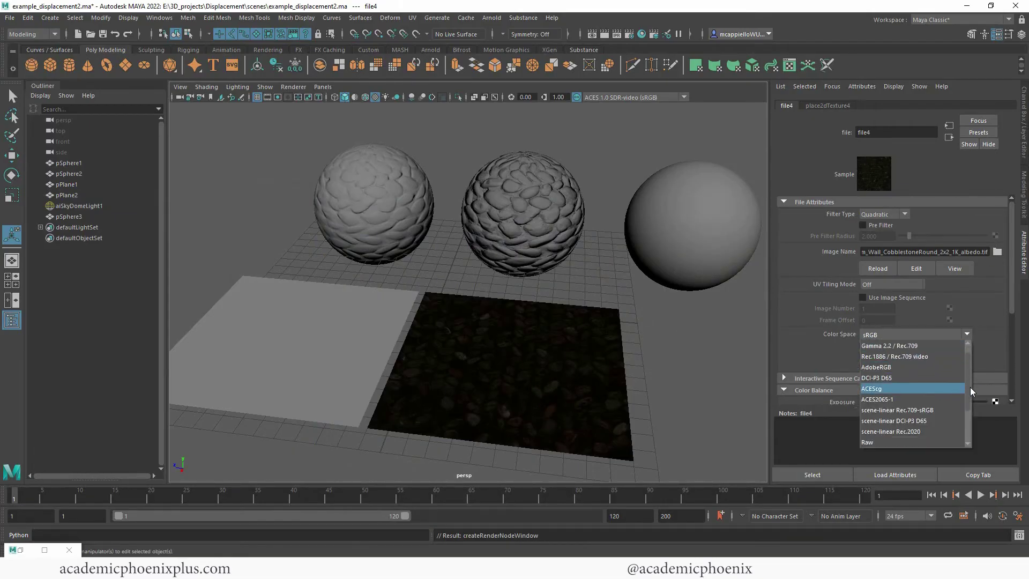
click(879, 442)
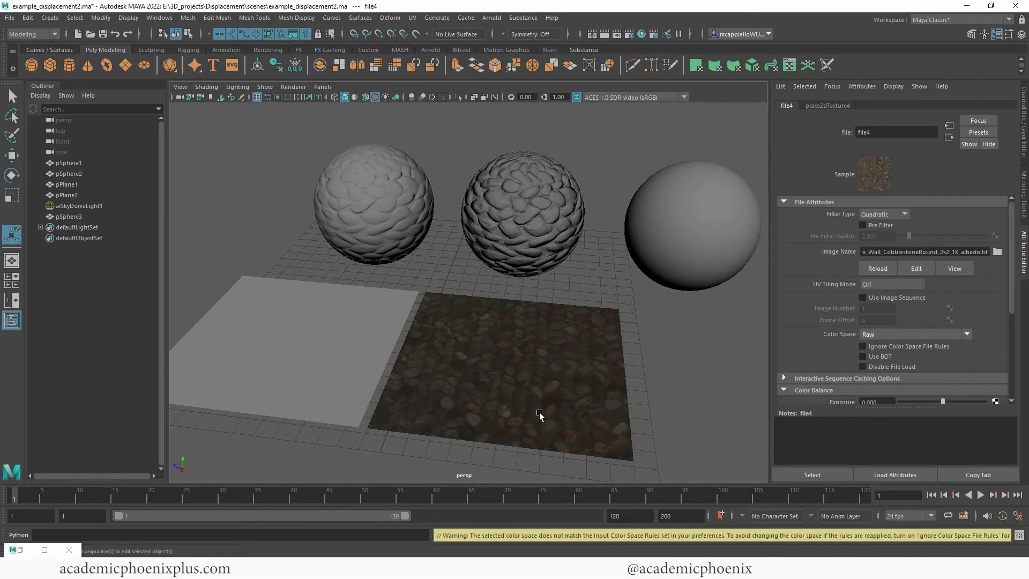
Map TexturesCom_Wall_CobblestoneRound_2x2_1K_roughness.tif to the cobblestone shader's specular roughness as a file texture with color space Raw.
click(948, 136)
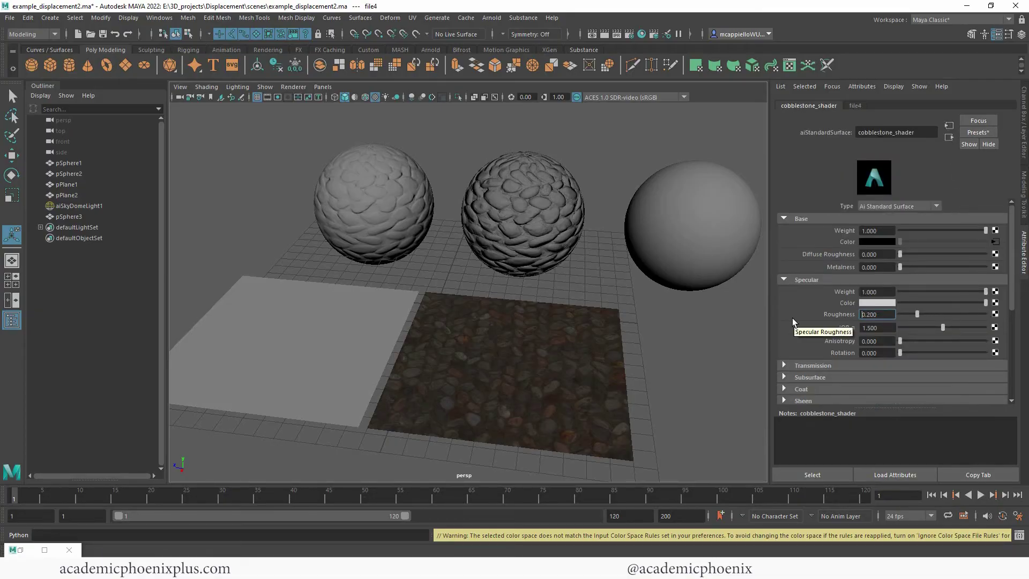
click(995, 327)
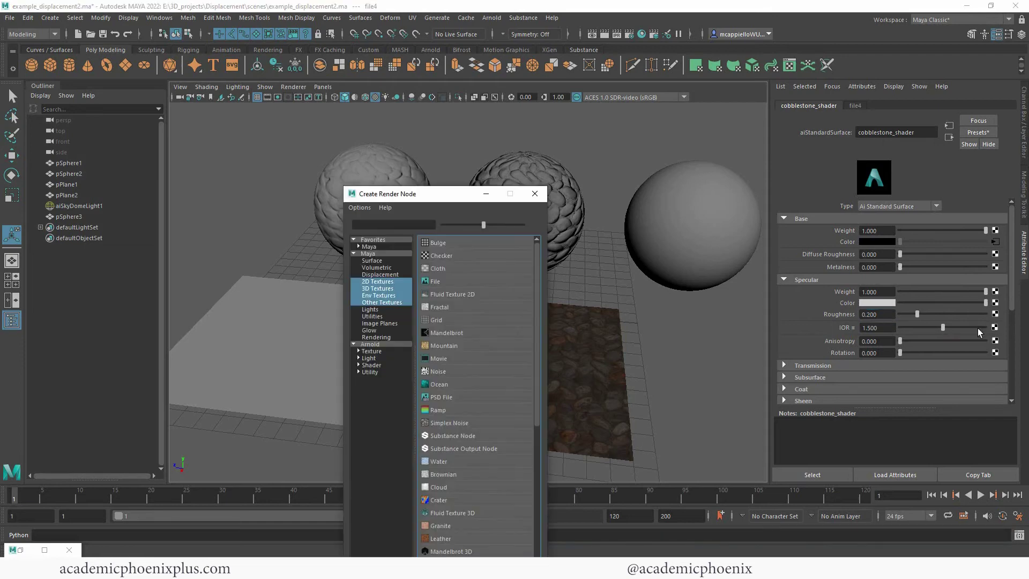
click(436, 281)
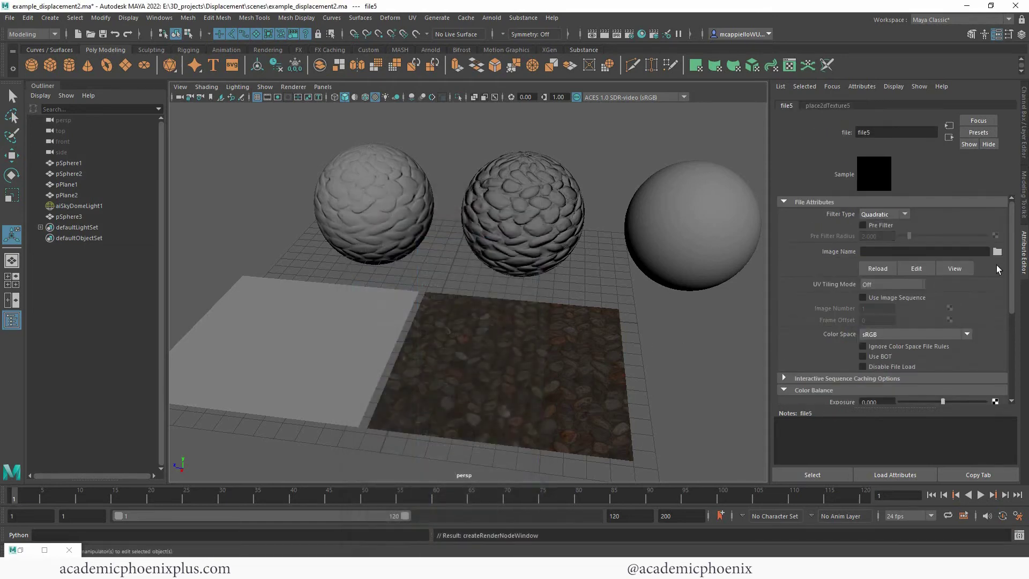
click(997, 252)
click(407, 304)
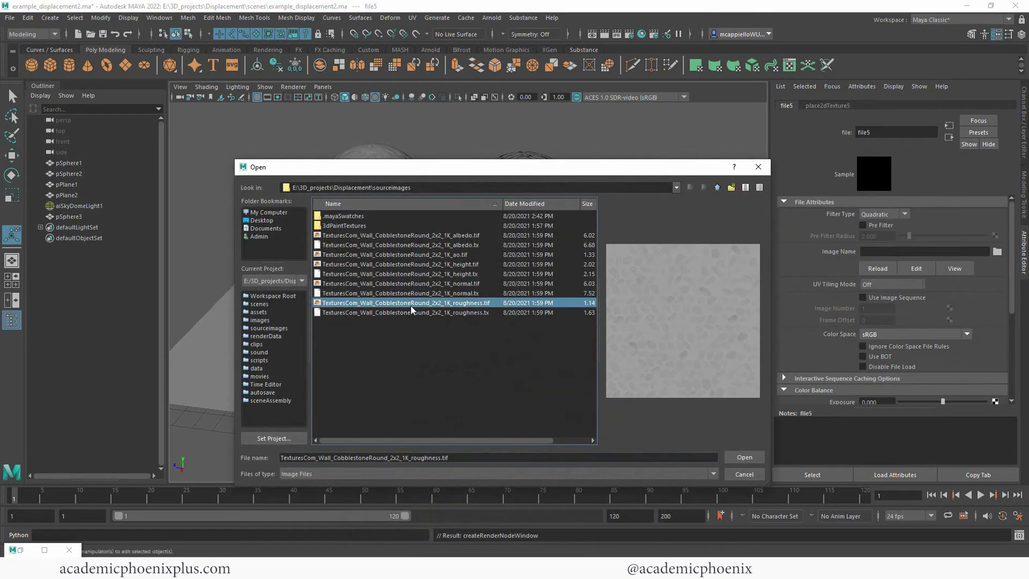
double_click(506, 304)
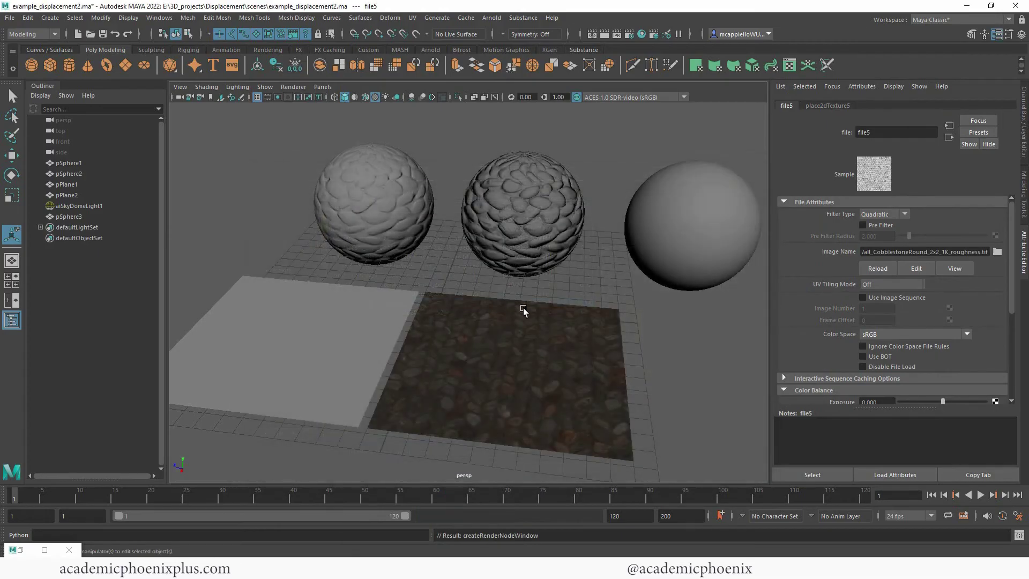
click(914, 335)
scroll(972, 390, down, 3)
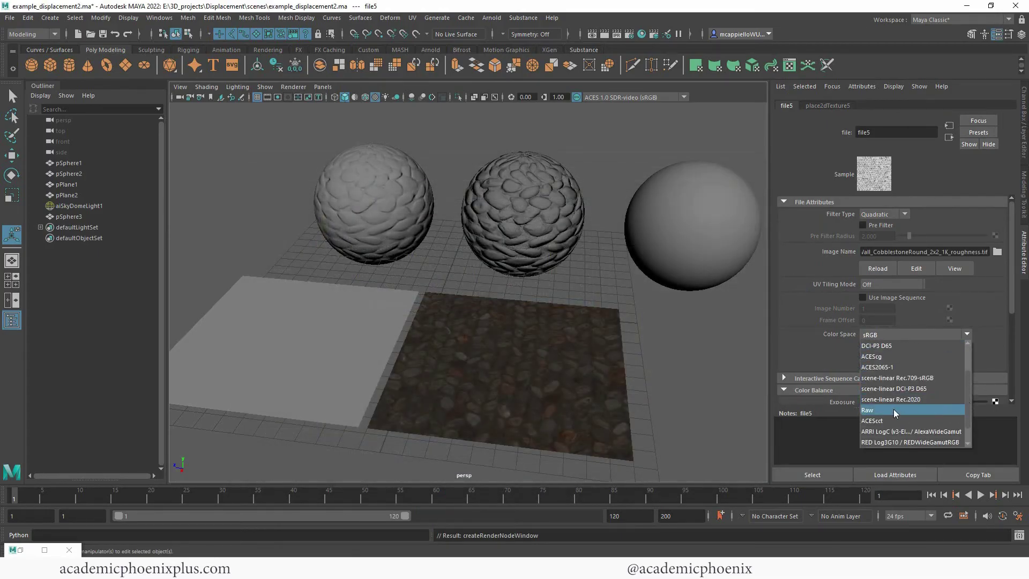
click(893, 409)
scroll(1012, 311, down, 3)
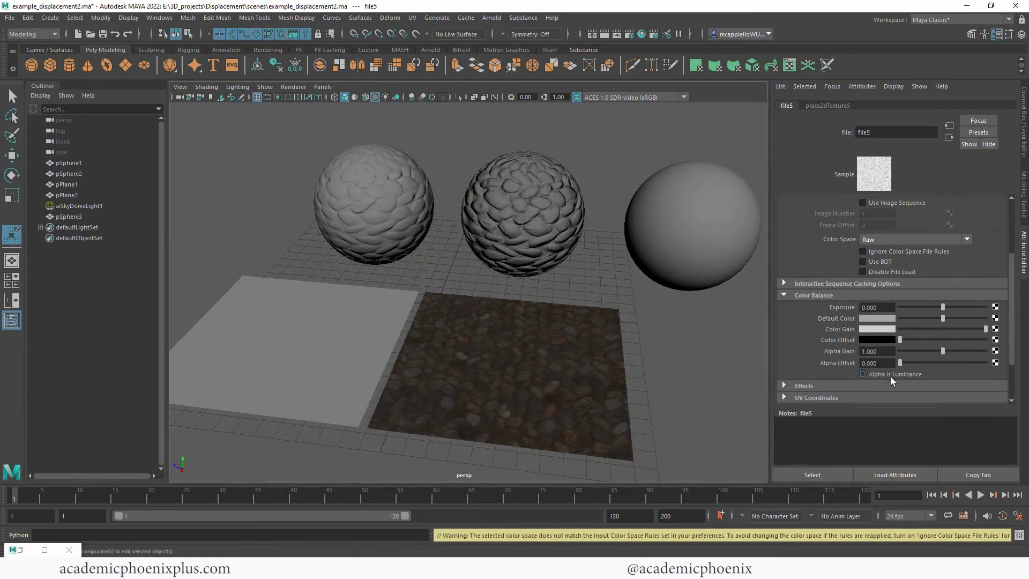
Render a closer view of the cobblestone-textured plane and store a snapshot of the result.
click(948, 137)
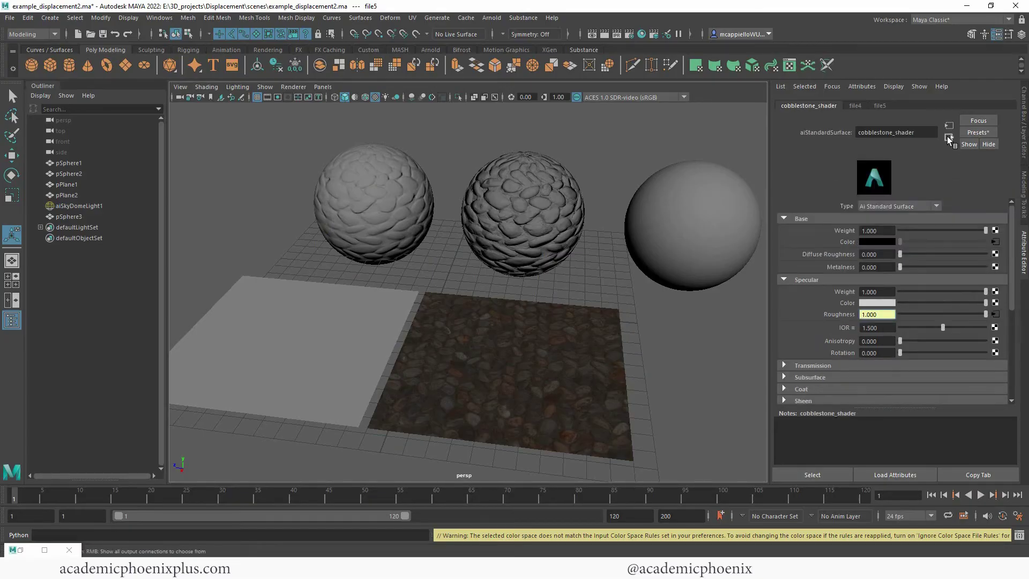
click(45, 550)
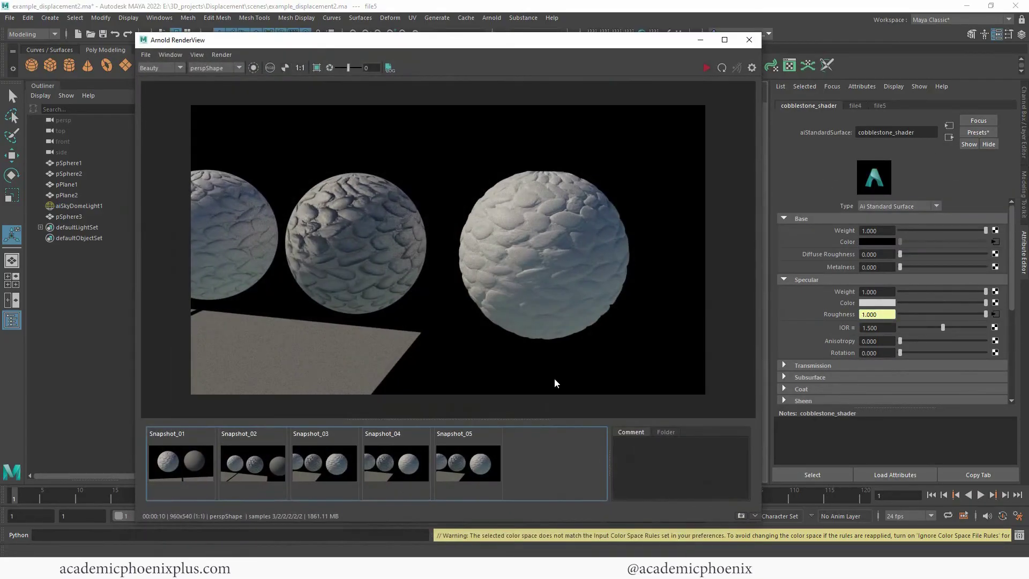
click(701, 40)
click(476, 381)
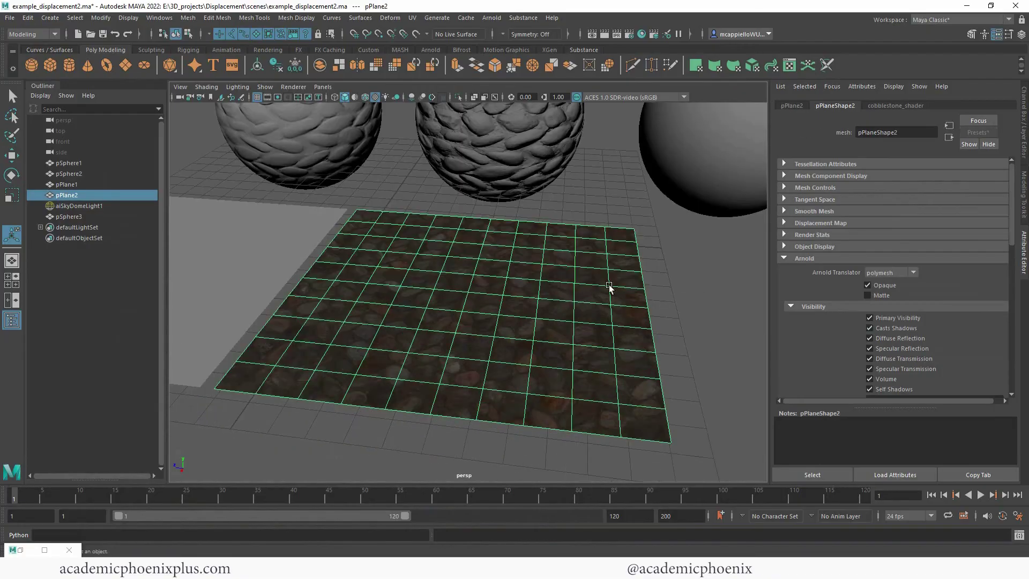
click(19, 549)
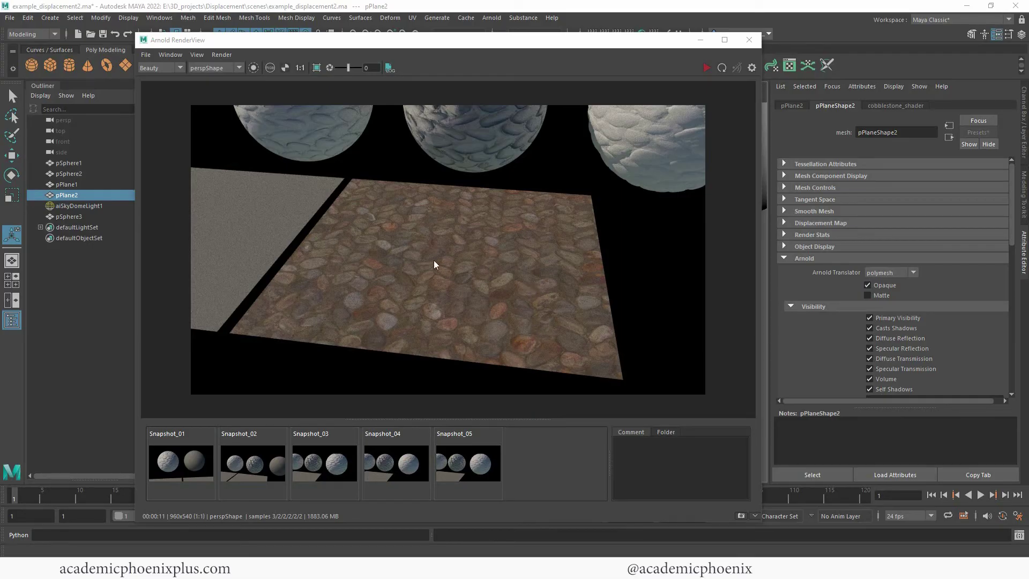
click(743, 515)
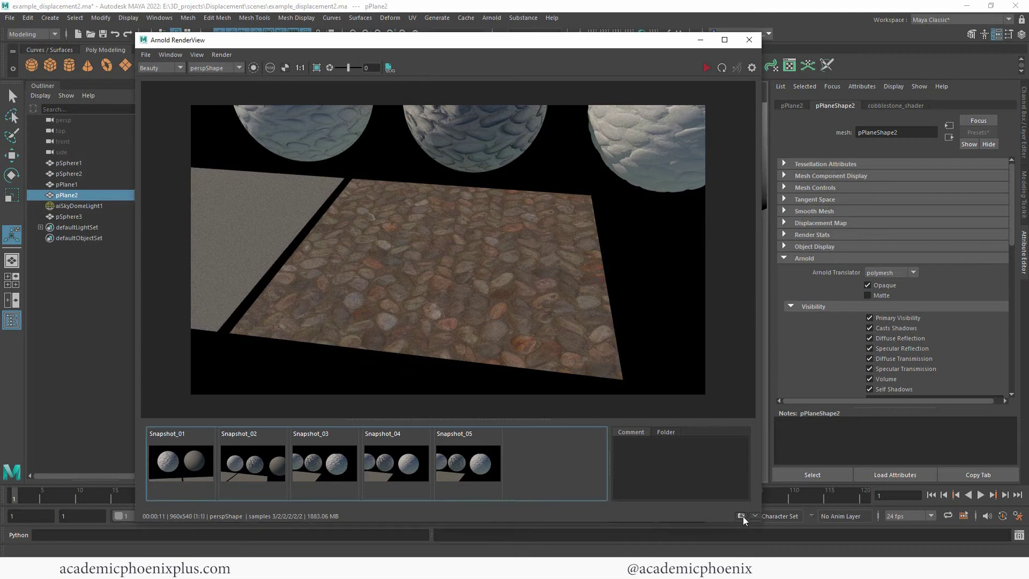
Add a file texture as displacement material in the shading group of cobblestone_shader.
click(911, 105)
scroll(1015, 268, down, 3)
scroll(1015, 268, down, 3)
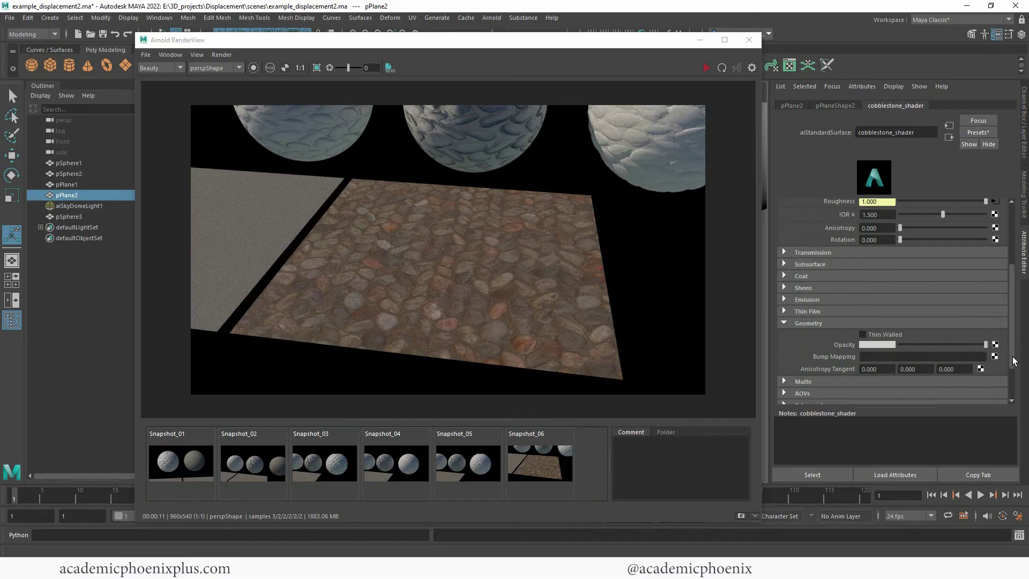
scroll(1014, 362, down, 1)
drag(1016, 340, 1016, 232)
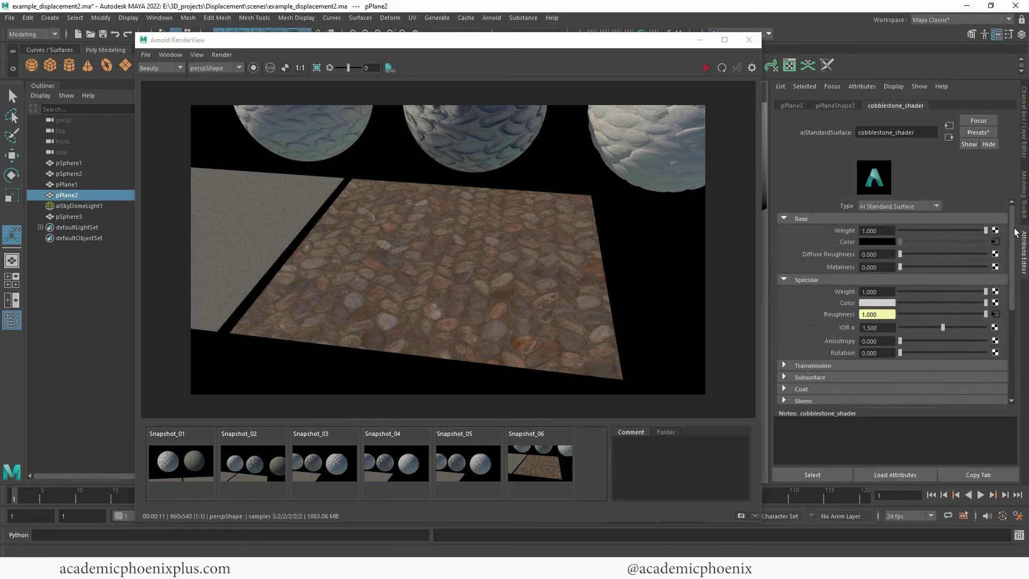
click(949, 138)
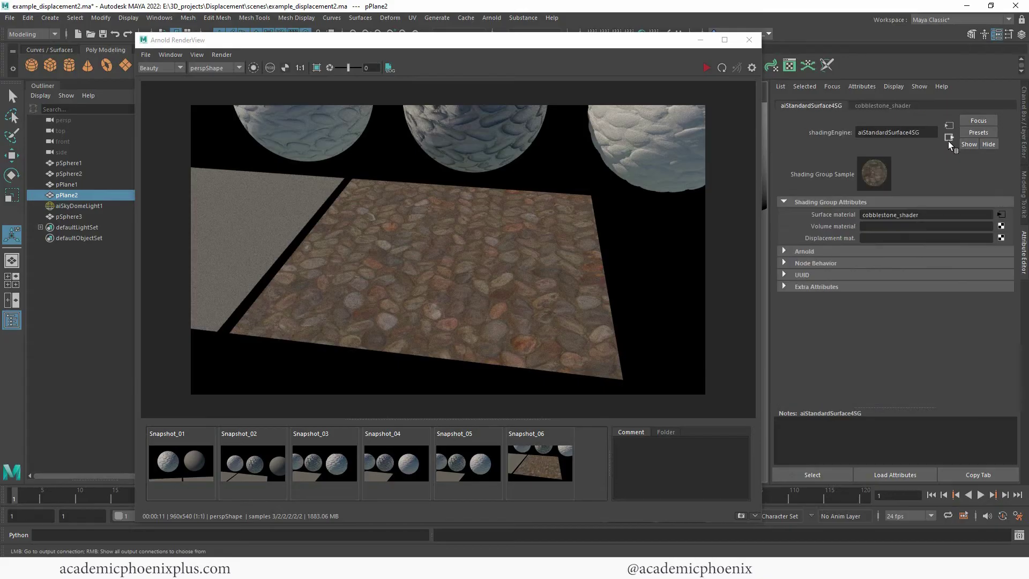
click(1001, 238)
click(470, 280)
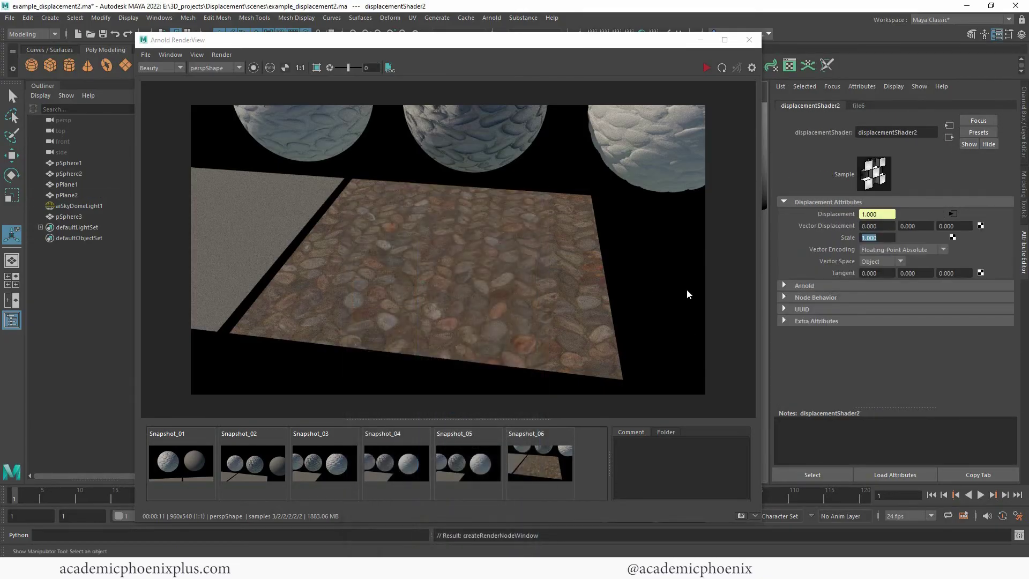
Load TexturesCom_Wall_CobblestoneRound_2x2_1K_height.tif into the displacement's file texture and set its color space to Raw.
click(953, 214)
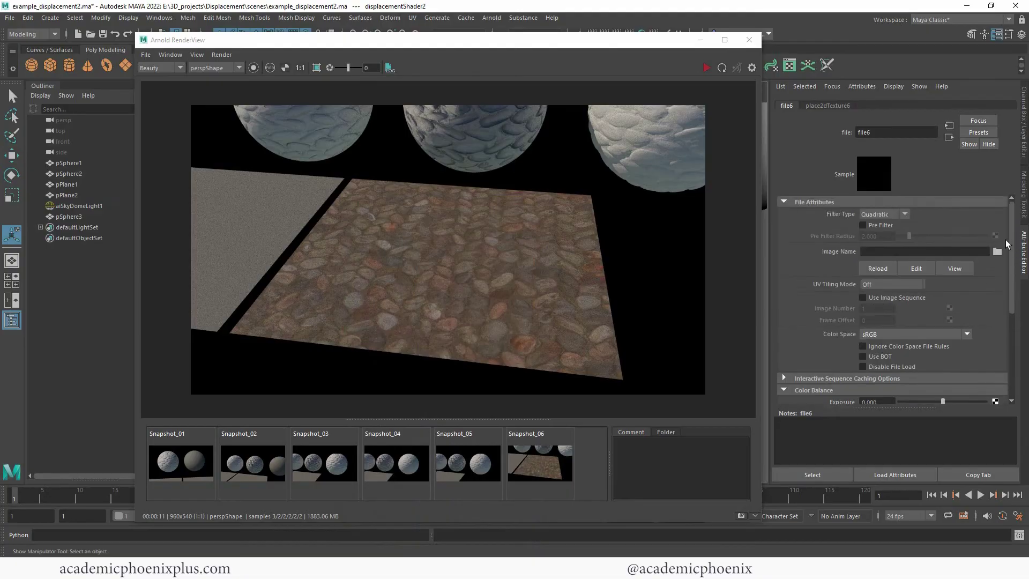
click(997, 251)
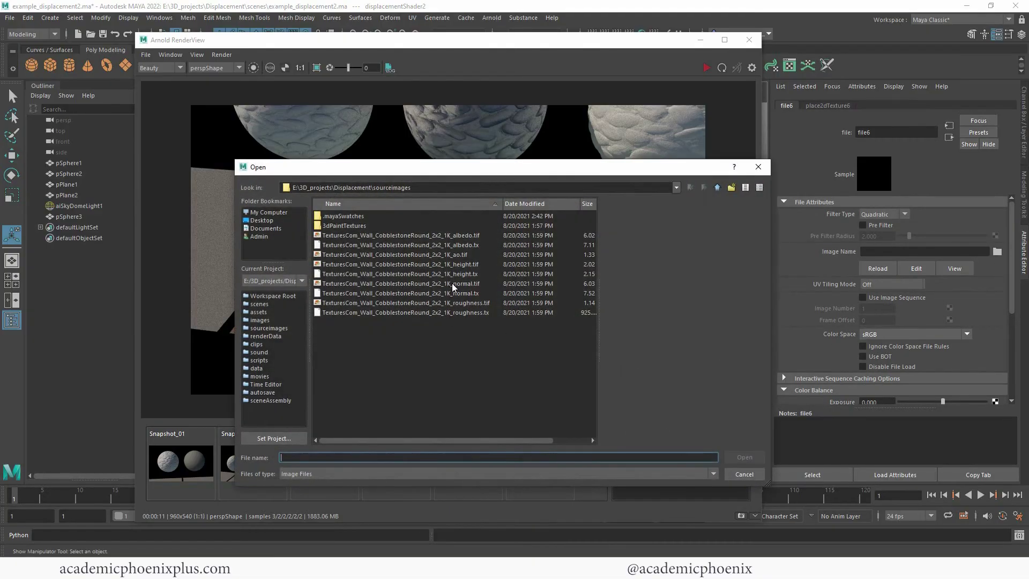
double_click(466, 266)
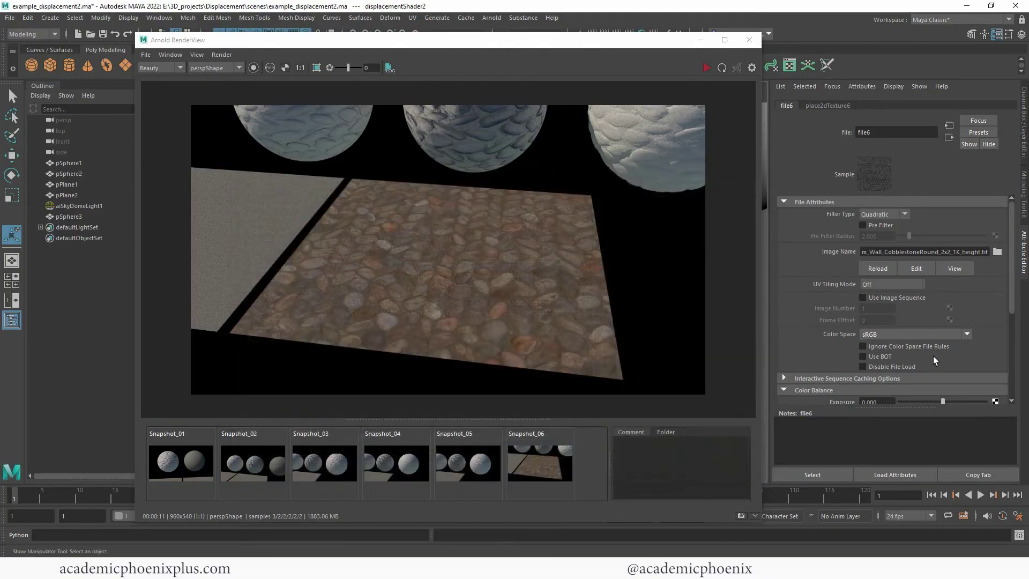
click(914, 333)
scroll(962, 355, down, 3)
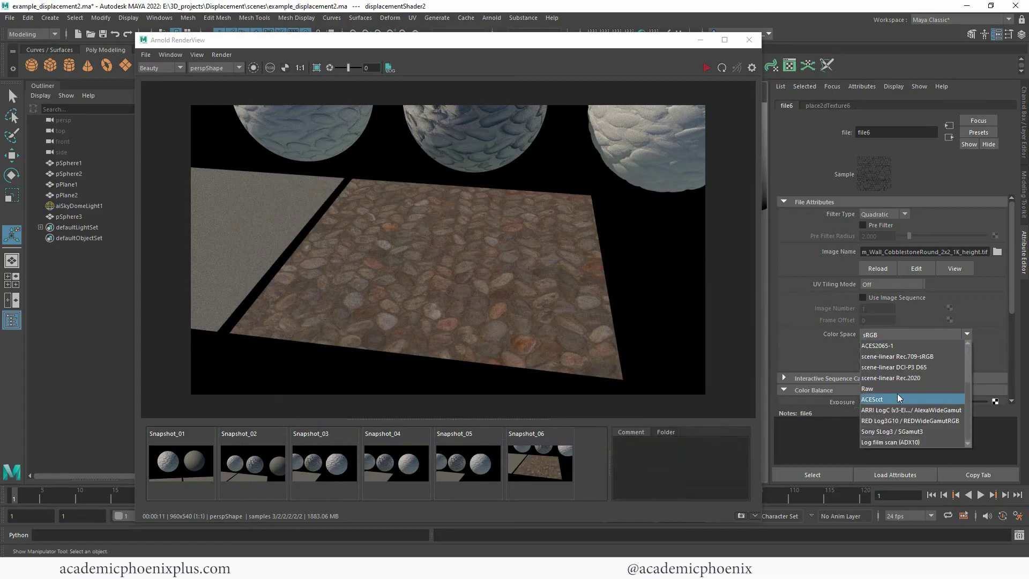
click(899, 392)
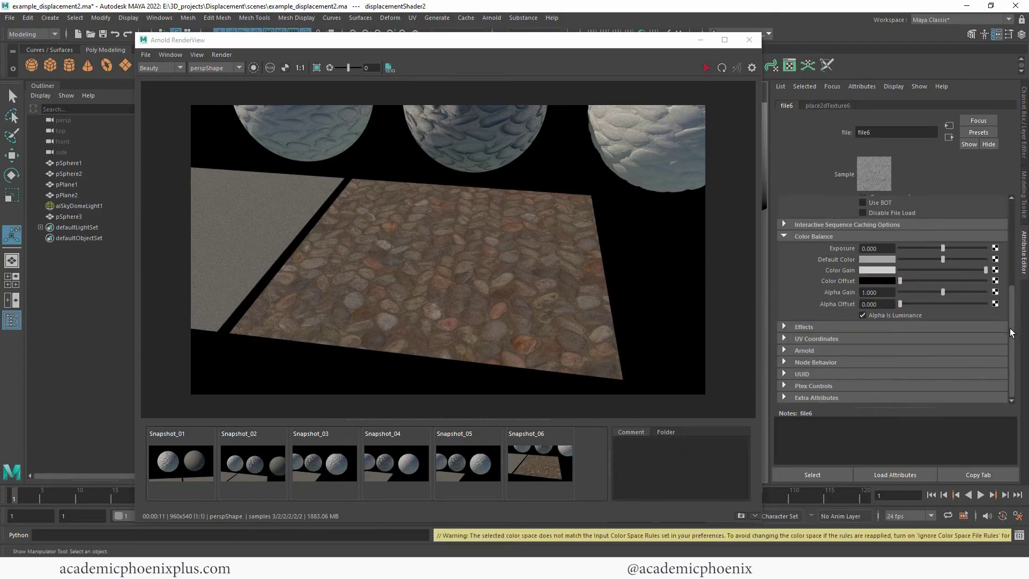
scroll(1016, 328, down, 5)
scroll(1012, 316, up, 5)
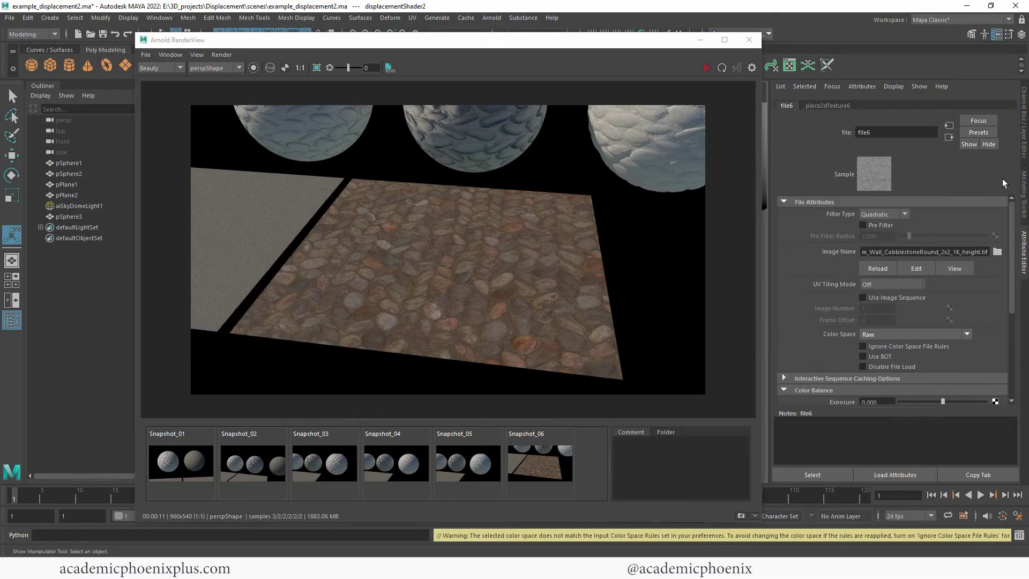
Go to the displacement node of the height texture, render the plane and compare the result with Snapshot_06.
click(949, 137)
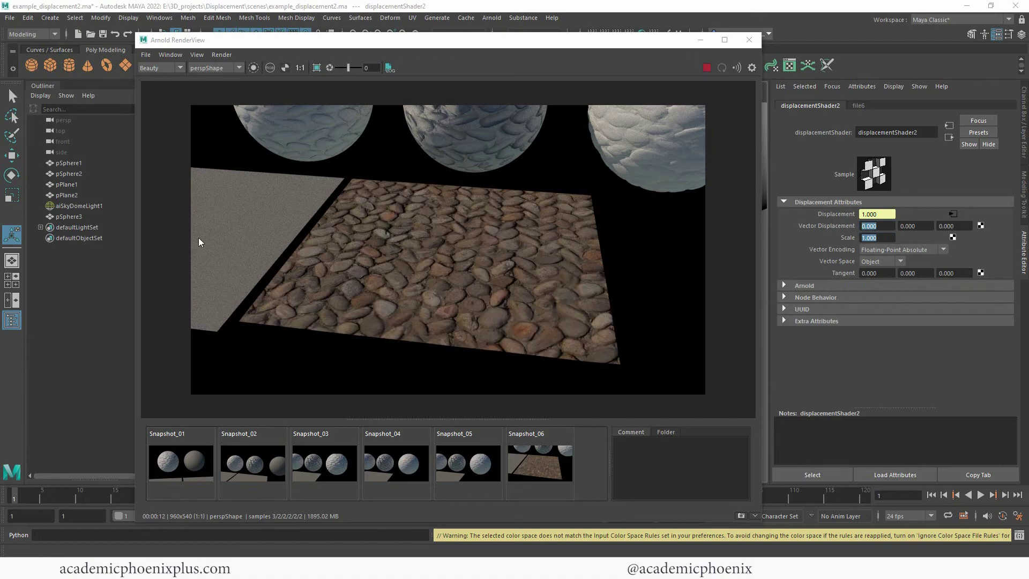
click(555, 470)
click(556, 465)
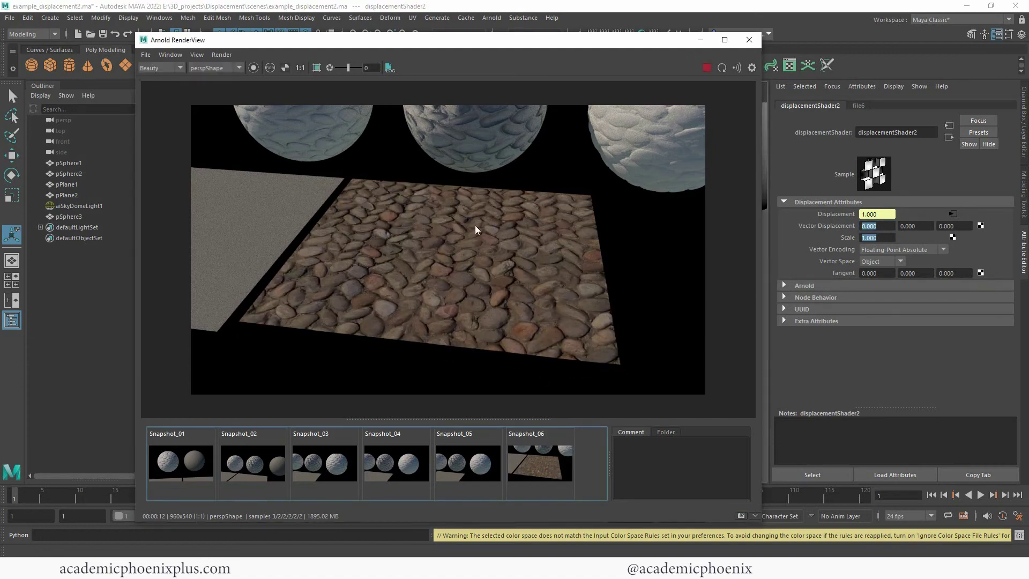
click(531, 461)
click(547, 461)
Set the cobblestone plane's Arnold subdivision type to catclark with 3 iterations and compare the render with Snapshot_06.
click(893, 237)
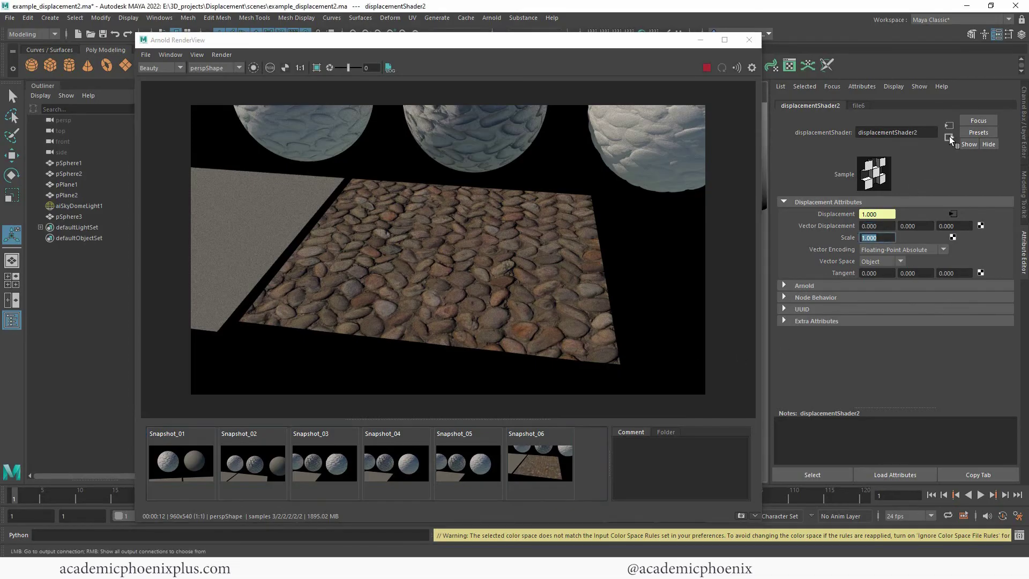
click(554, 292)
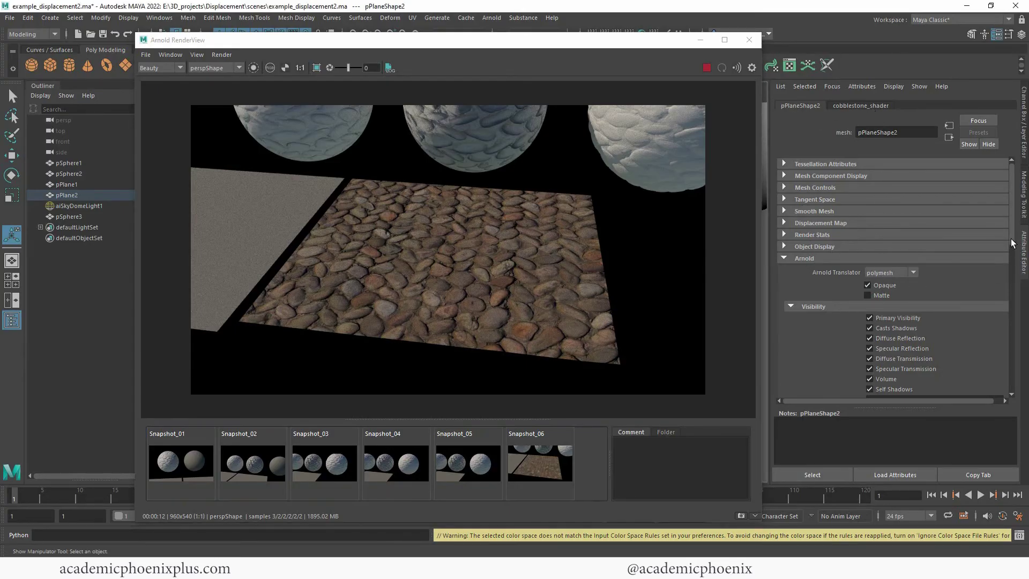
drag(1013, 243, 1009, 334)
click(877, 278)
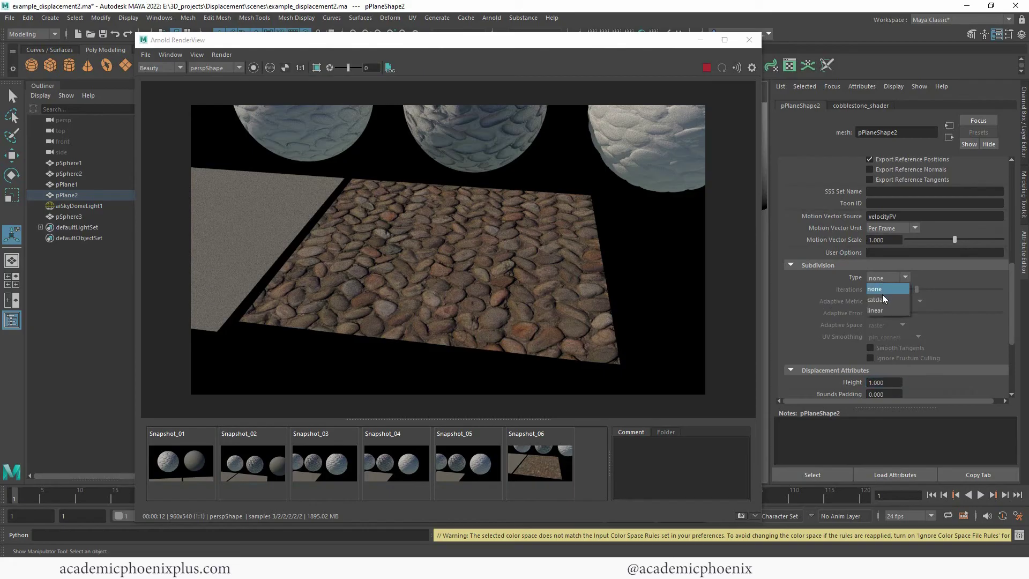
click(883, 298)
drag(916, 289, 937, 290)
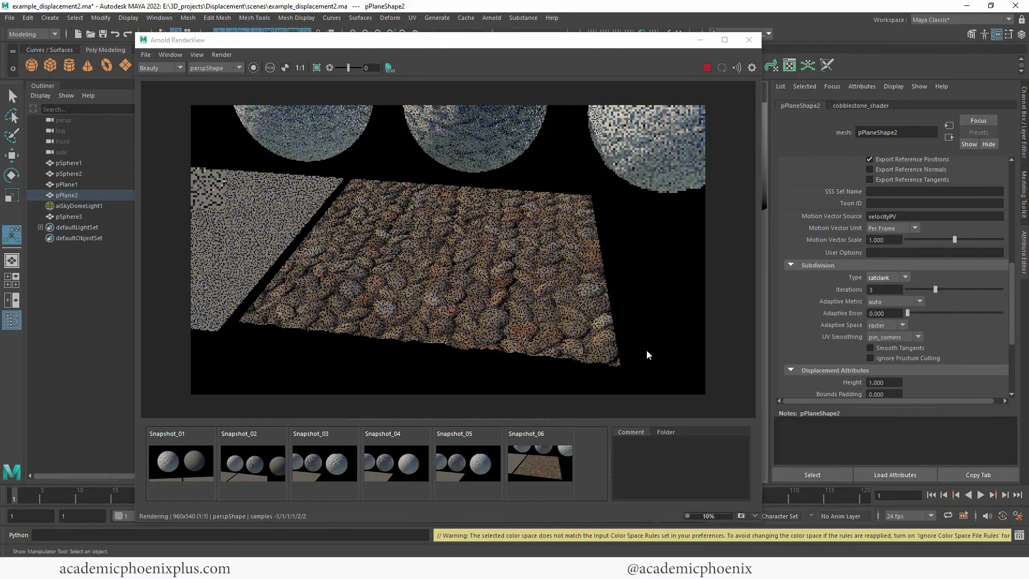
click(539, 460)
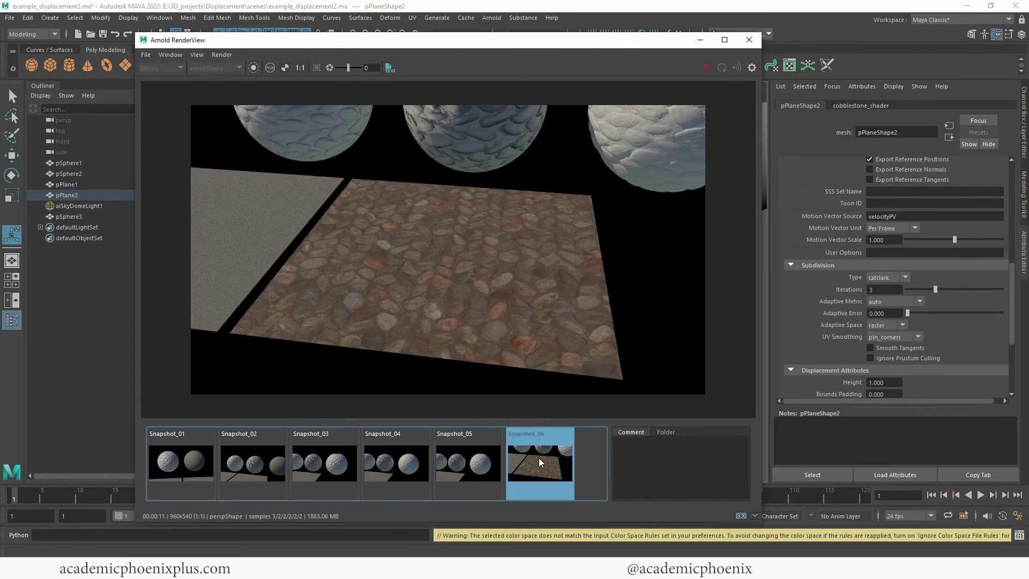
click(539, 460)
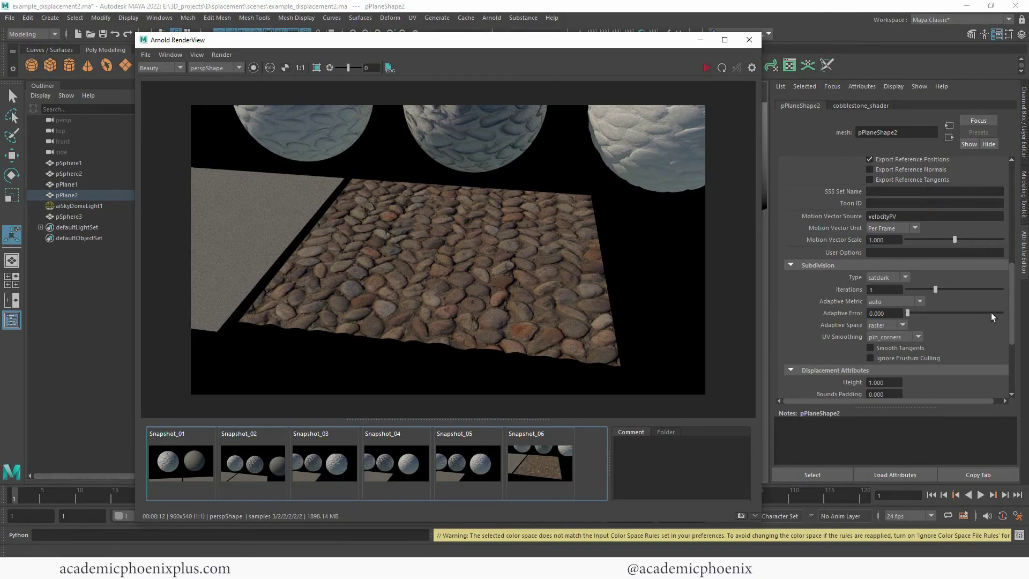
Set the cobblestone plane's Arnold displacement height to 0.8 and compare the updated render with Snapshot_06.
double_click(879, 382)
drag(877, 382, 827, 378)
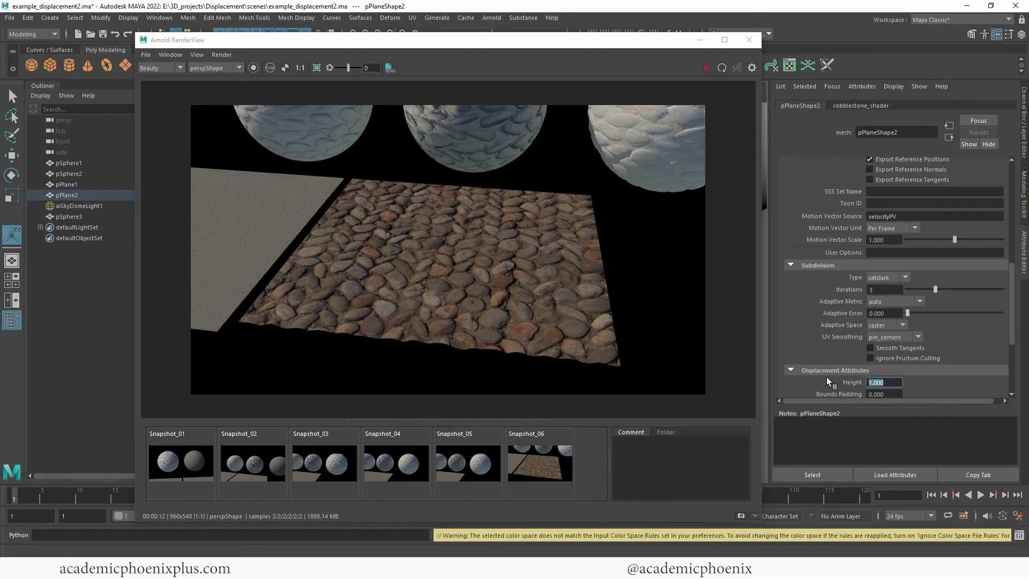
text(0.8)
key(Return)
drag(1007, 314, 1011, 350)
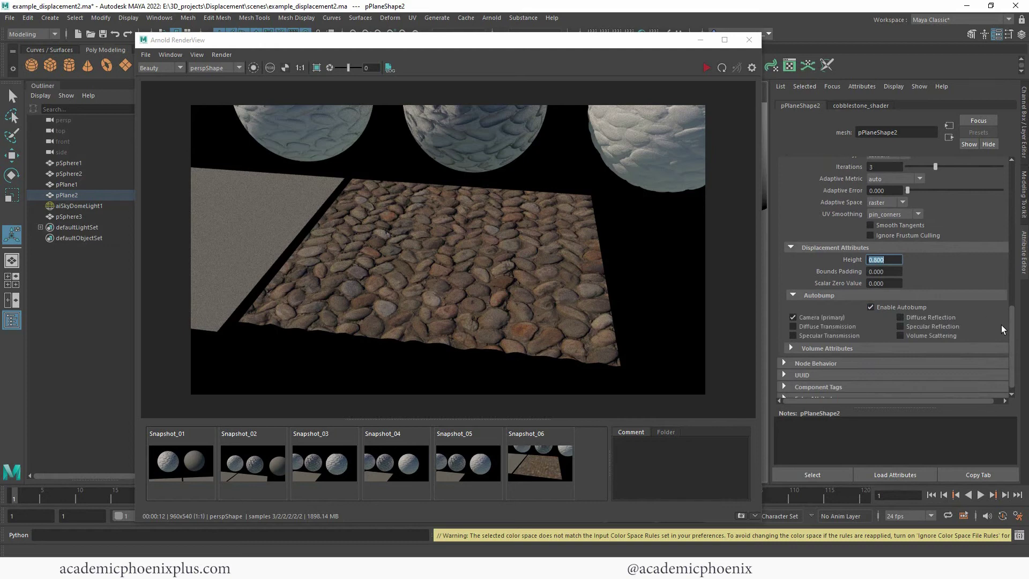
drag(1013, 328, 1019, 217)
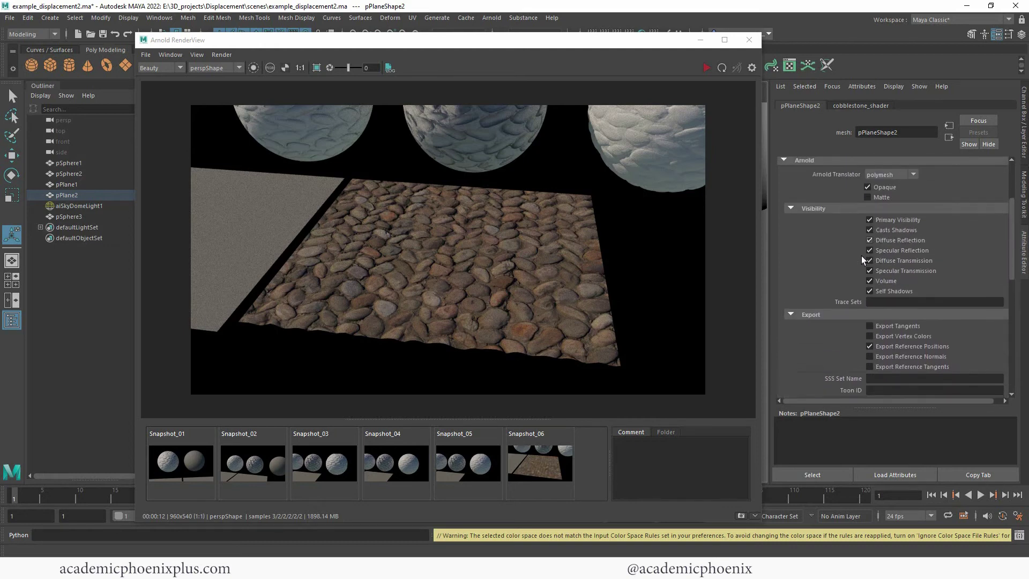
click(539, 464)
click(546, 465)
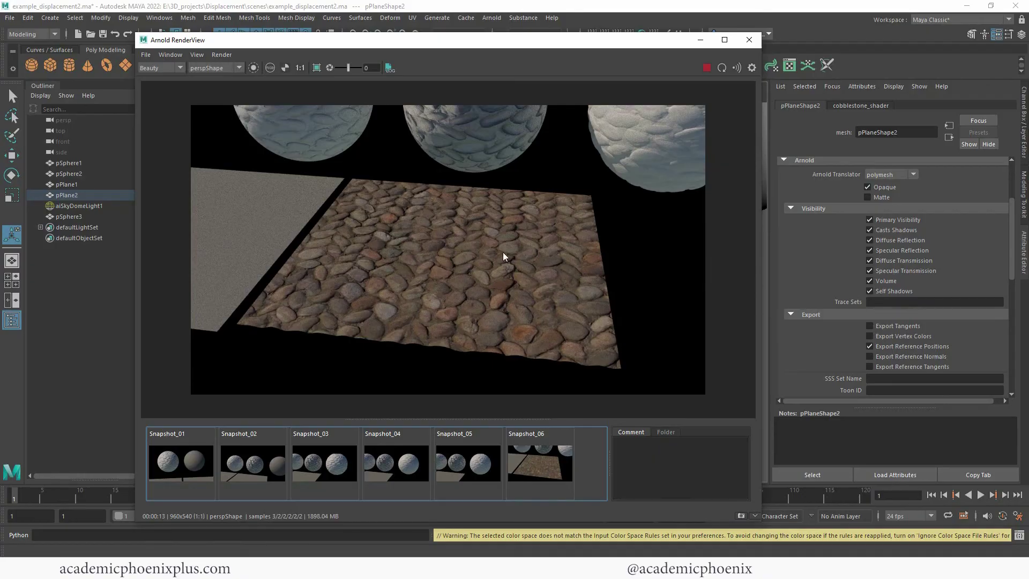
Add a file texture to the bump mapping of cobblestone_shader and stop the running render.
click(513, 346)
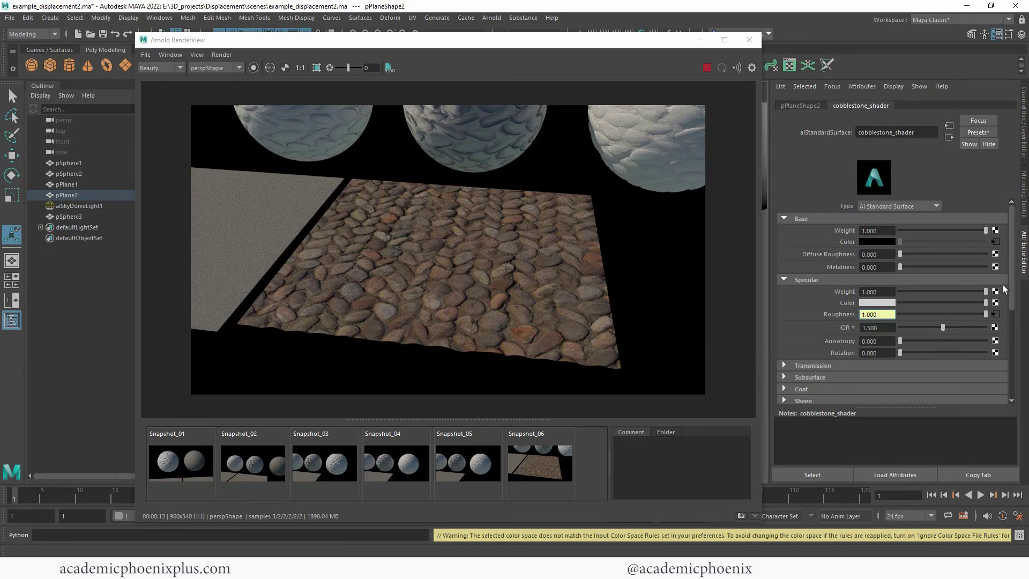
scroll(1006, 289, down, 3)
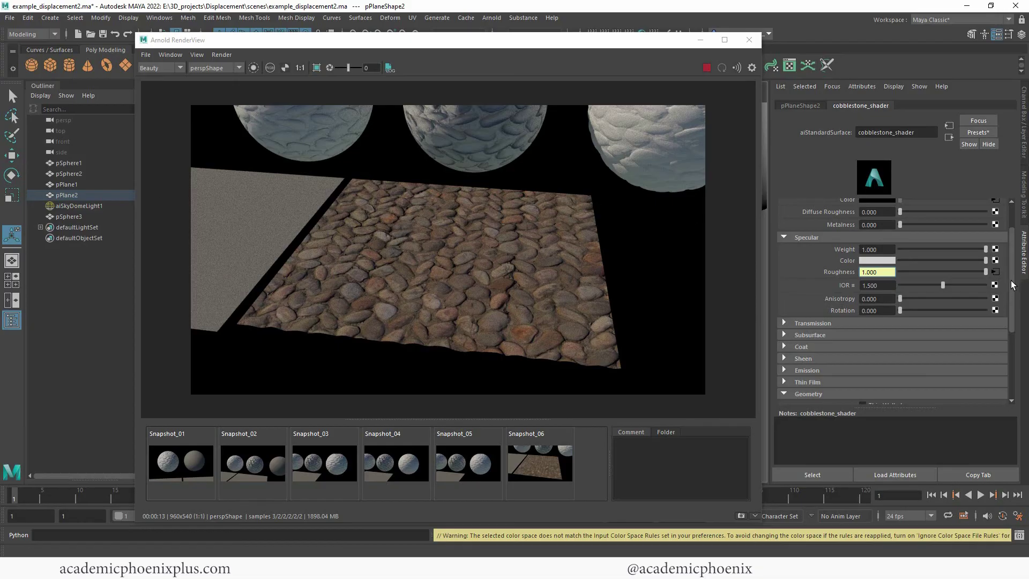
drag(1012, 280, 1012, 327)
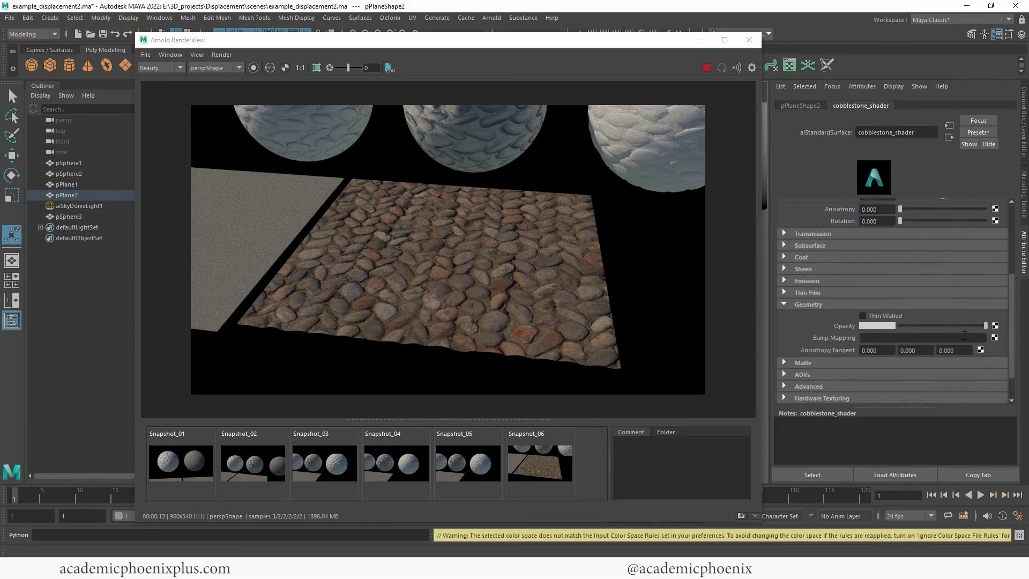
click(995, 338)
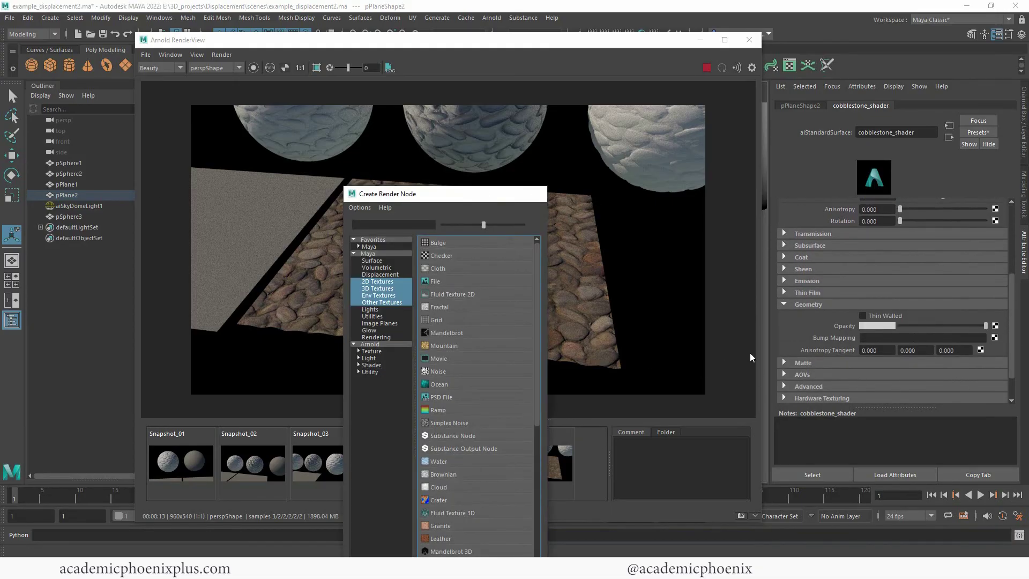
click(435, 281)
click(706, 67)
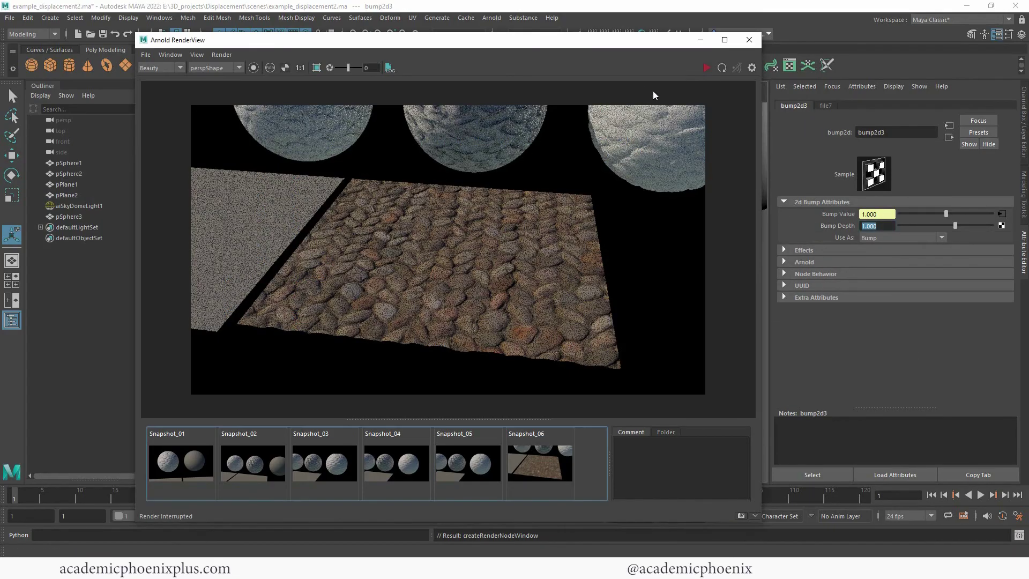
Set the new bump node to be used as Tangent Space Normals and expand its Arnold channel options.
click(880, 239)
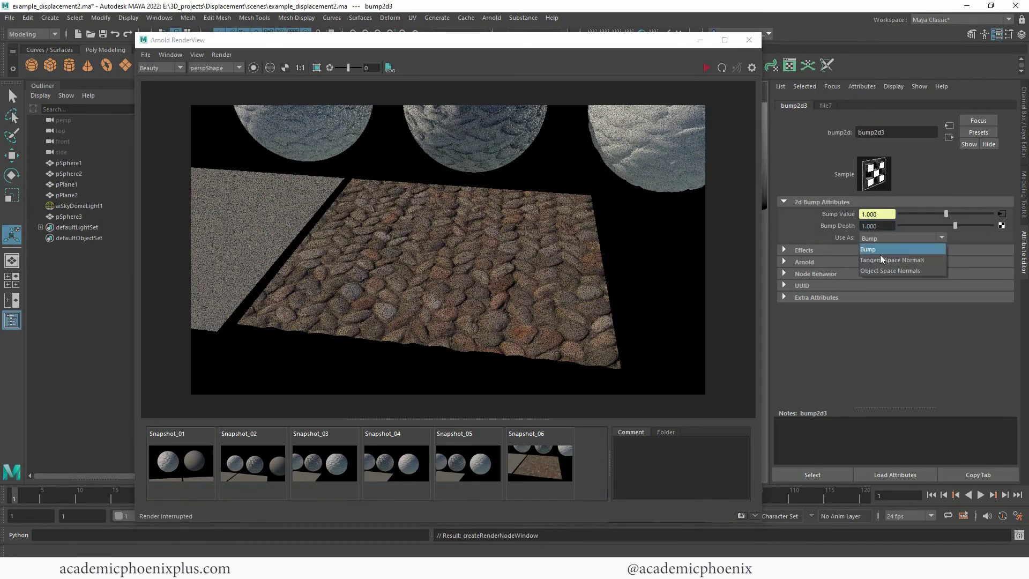
click(879, 262)
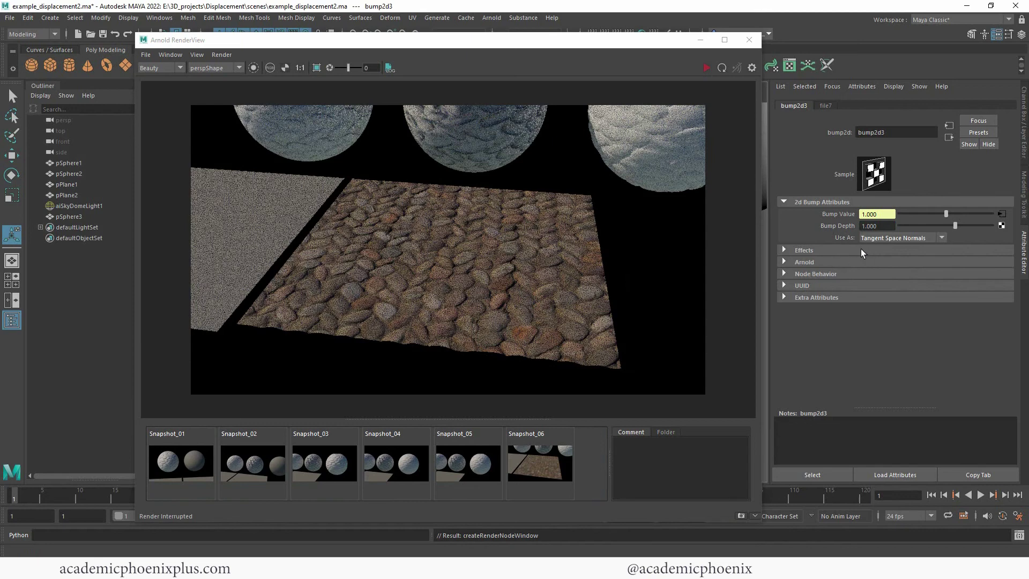
click(804, 262)
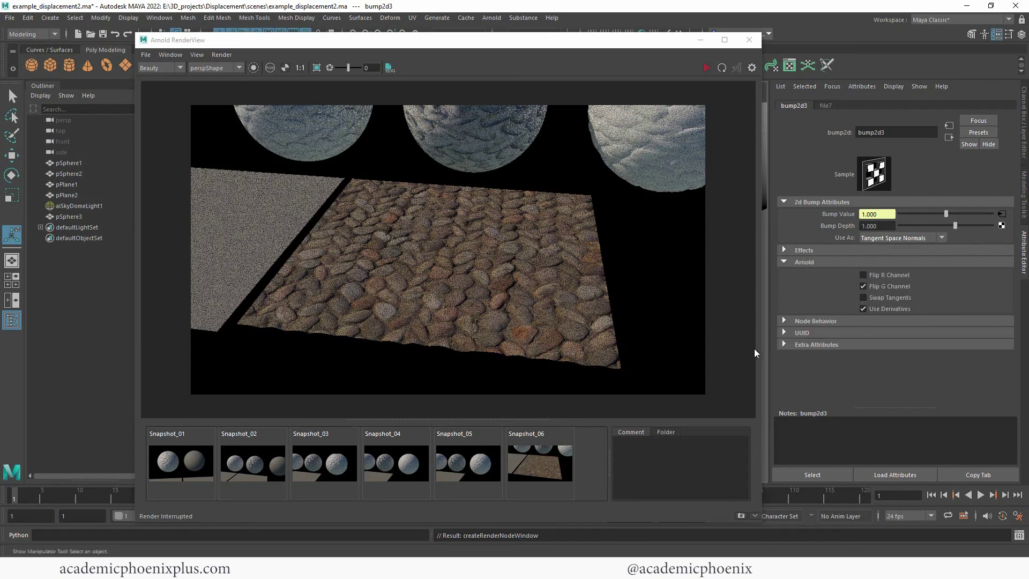
Load TexturesCom_Wall_CobblestoneRound_2x2_1K_normal.tif into the bump node's file texture and set its color space to Raw.
click(1002, 213)
click(996, 252)
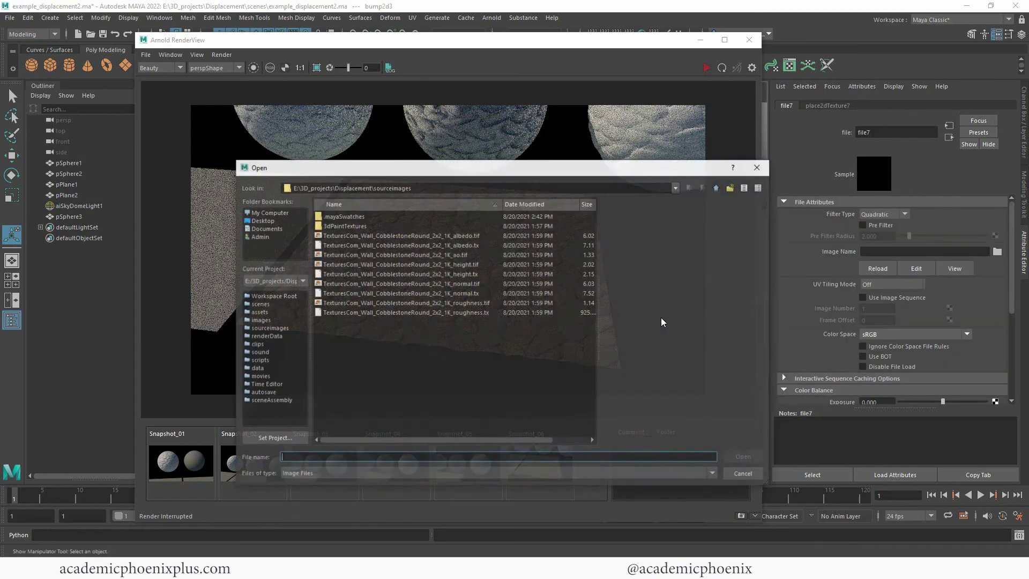
click(431, 293)
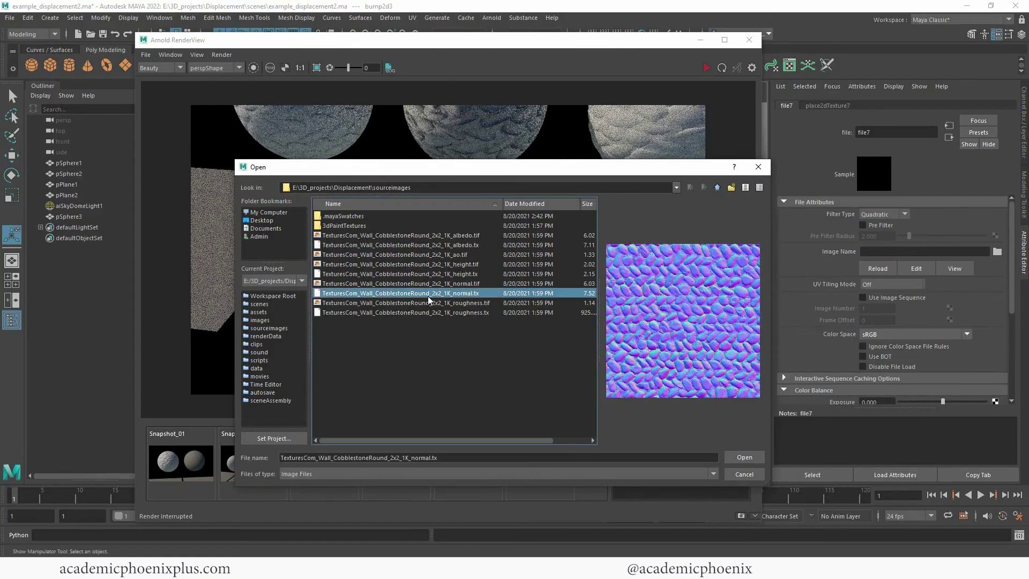
click(426, 303)
click(442, 285)
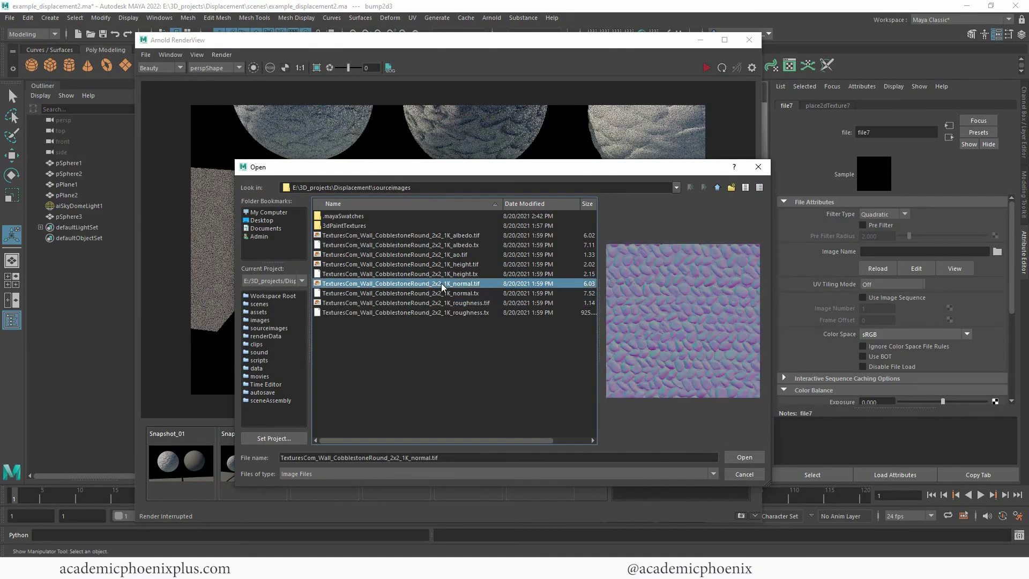
double_click(442, 283)
click(901, 334)
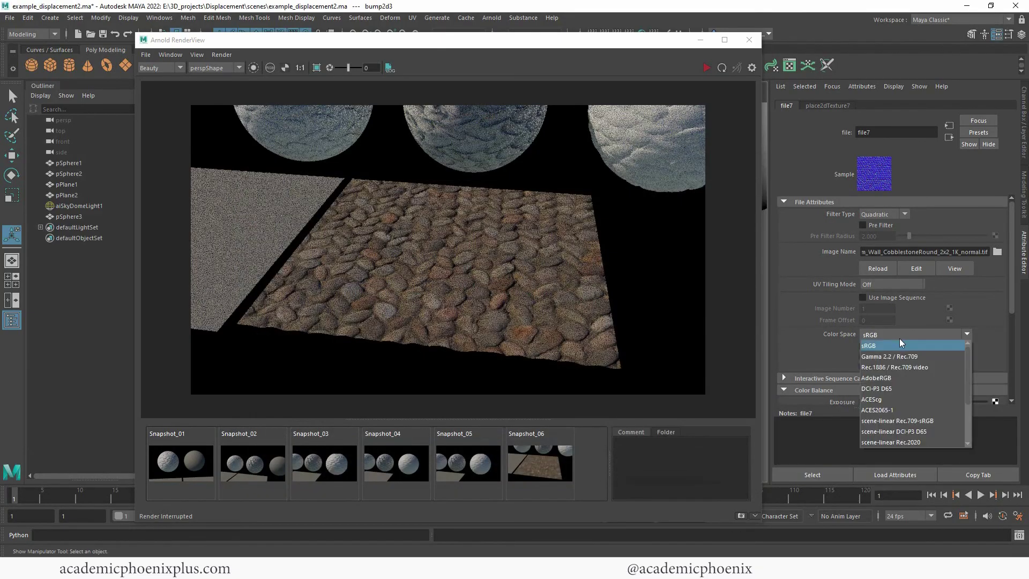
scroll(966, 375, down, 3)
click(892, 411)
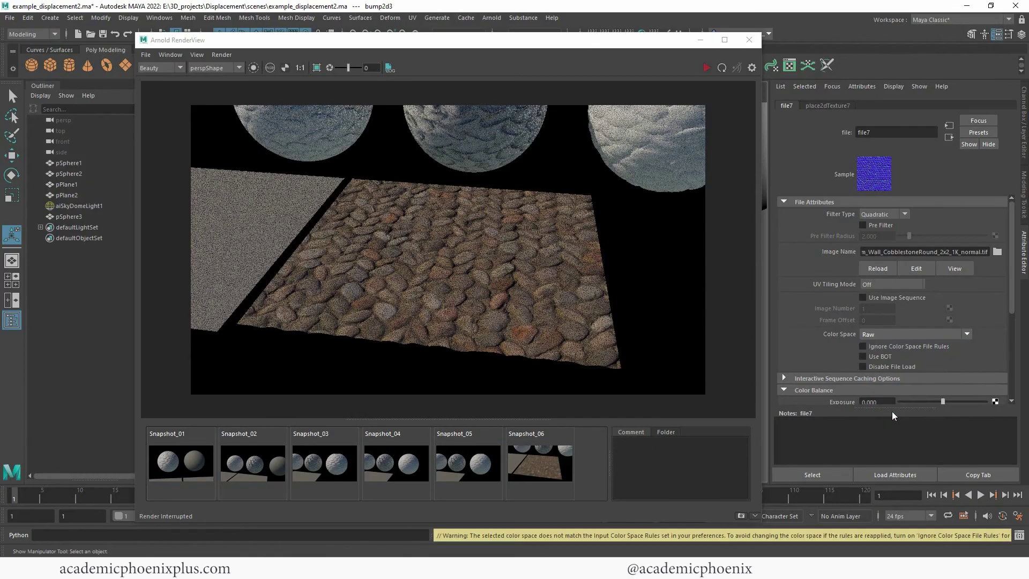
scroll(1014, 299, down, 5)
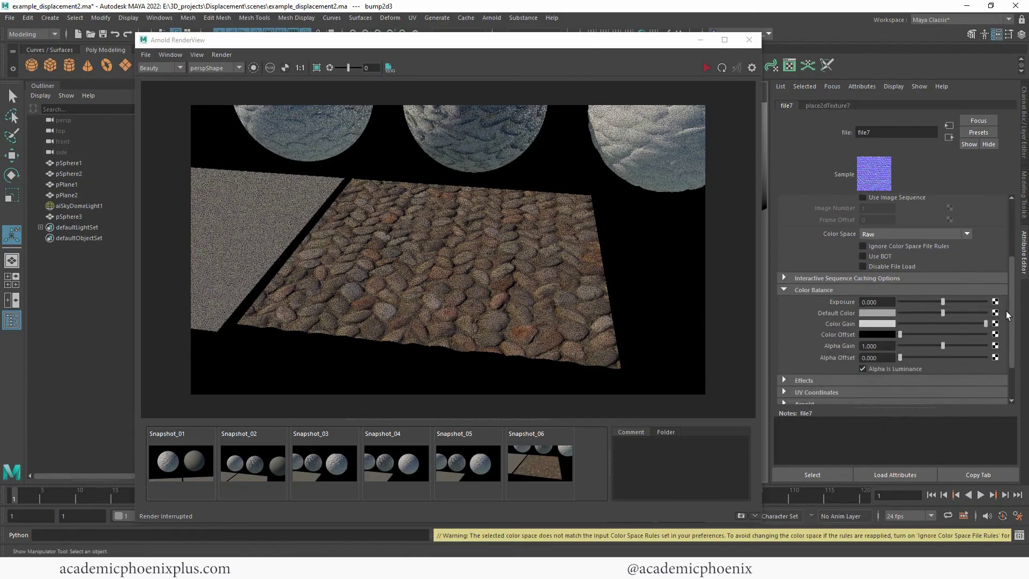
scroll(1007, 316, up, 4)
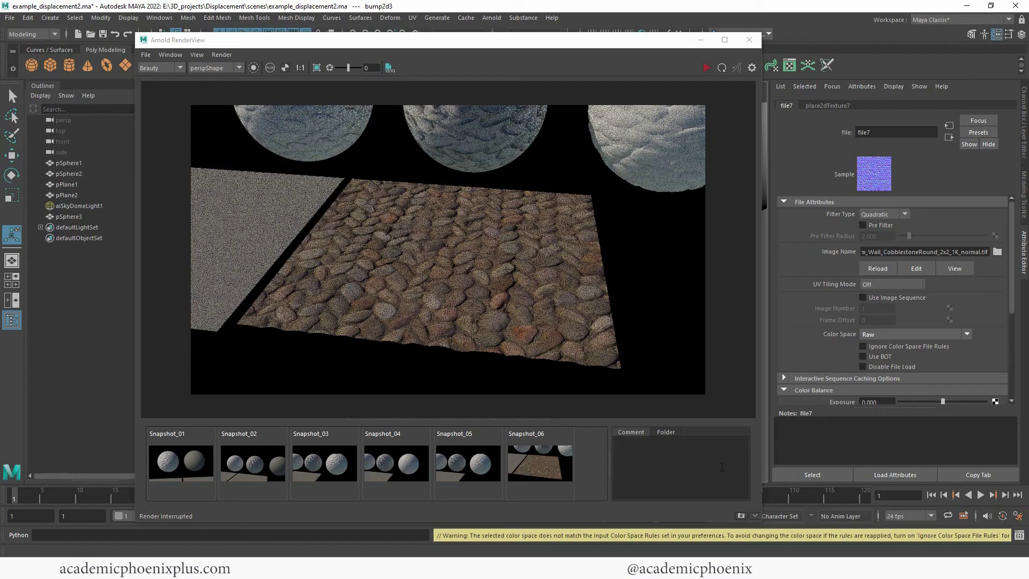
Store a snapshot, render the plane with the normal map and compare the result with the new snapshot and Snapshot_06.
click(741, 516)
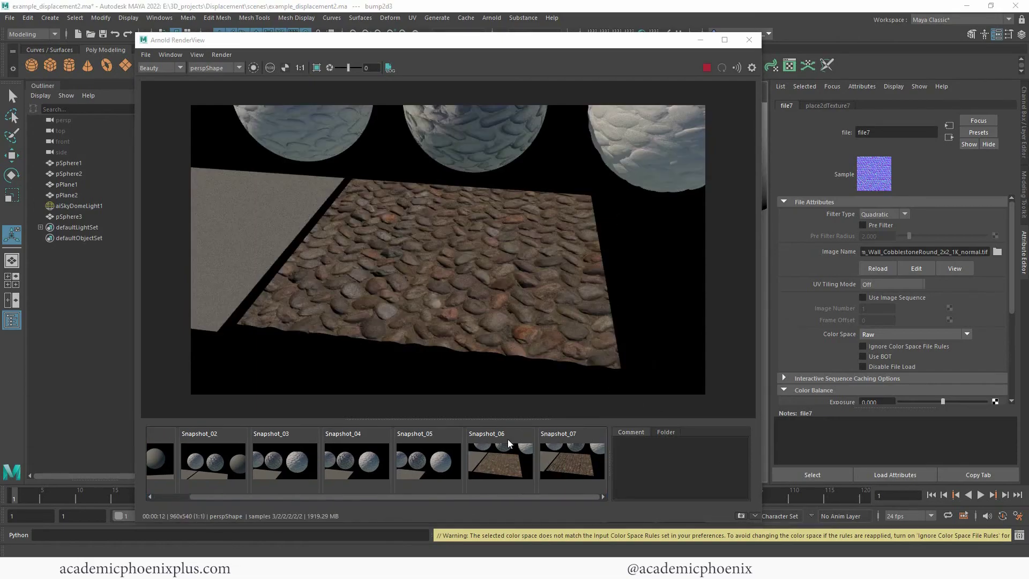
click(574, 463)
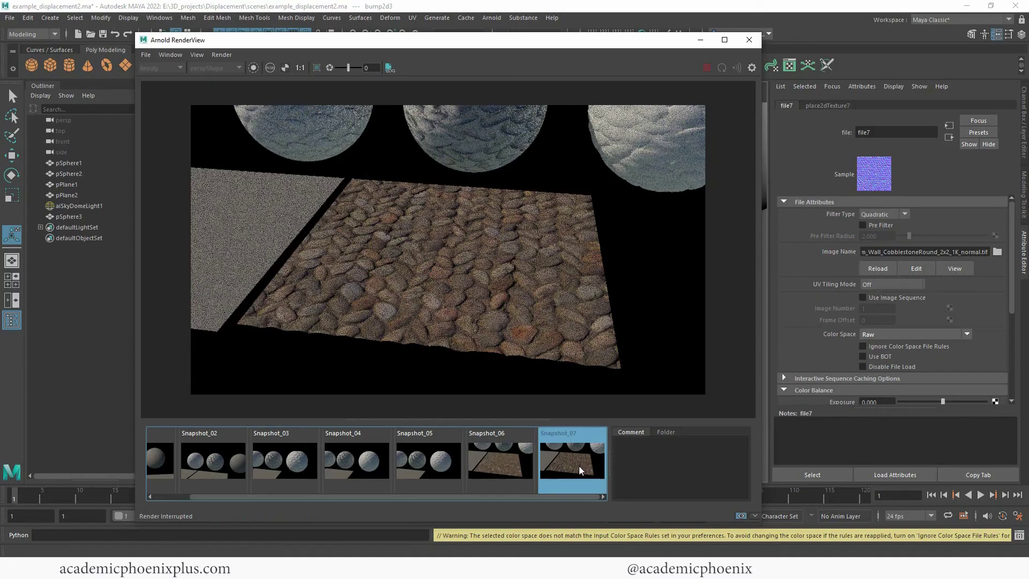
click(579, 464)
click(503, 465)
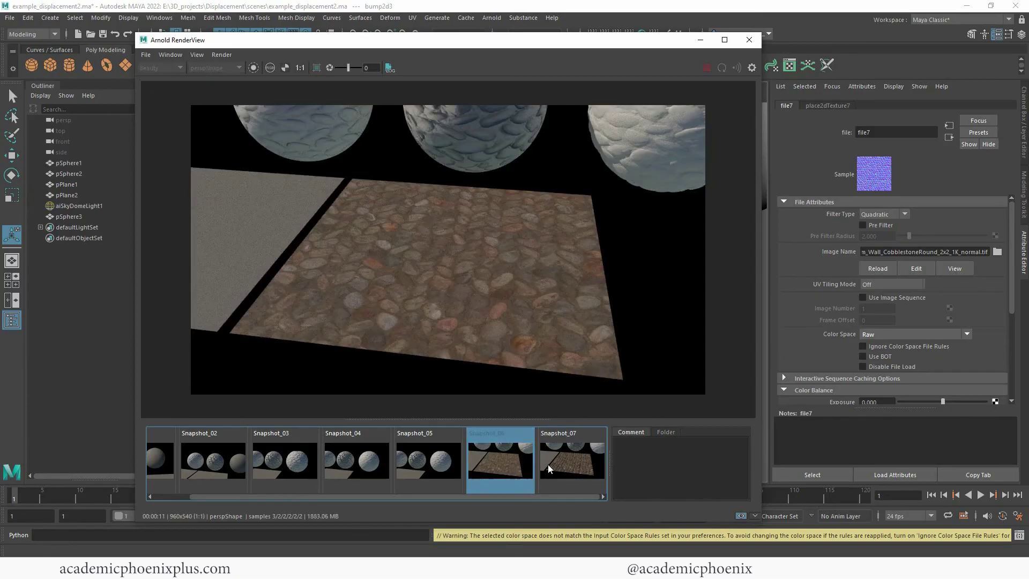
click(547, 464)
click(575, 466)
click(575, 465)
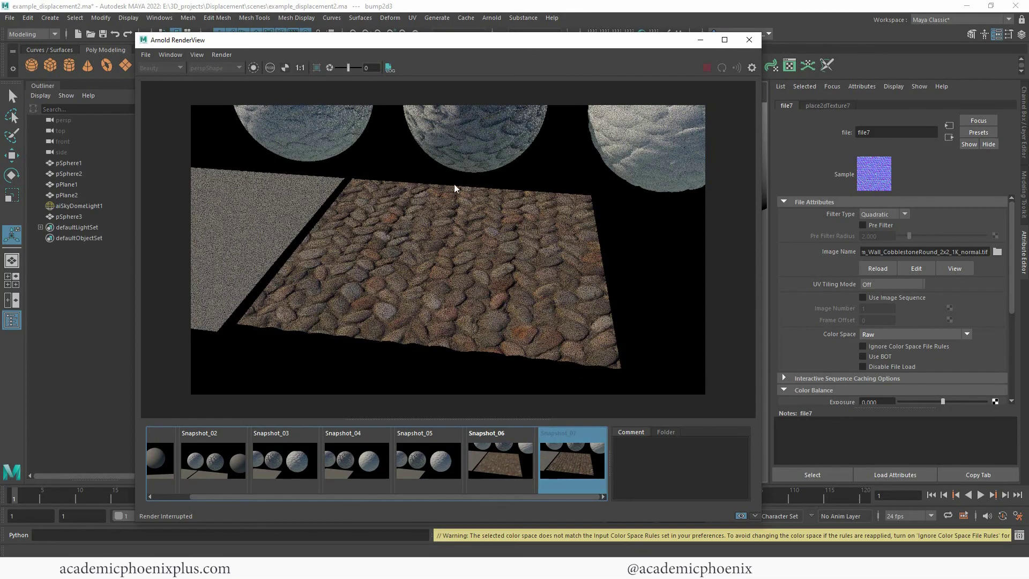
click(583, 464)
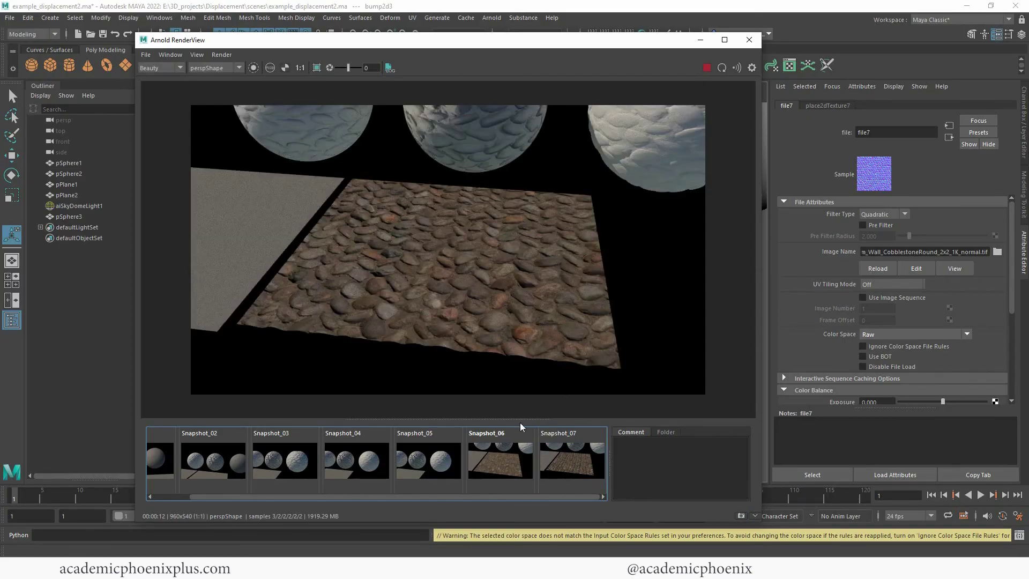
click(528, 453)
click(555, 462)
click(592, 466)
Minimize the render window, duplicate the smooth displacement sphere and move the copy to the free space beside it.
click(700, 40)
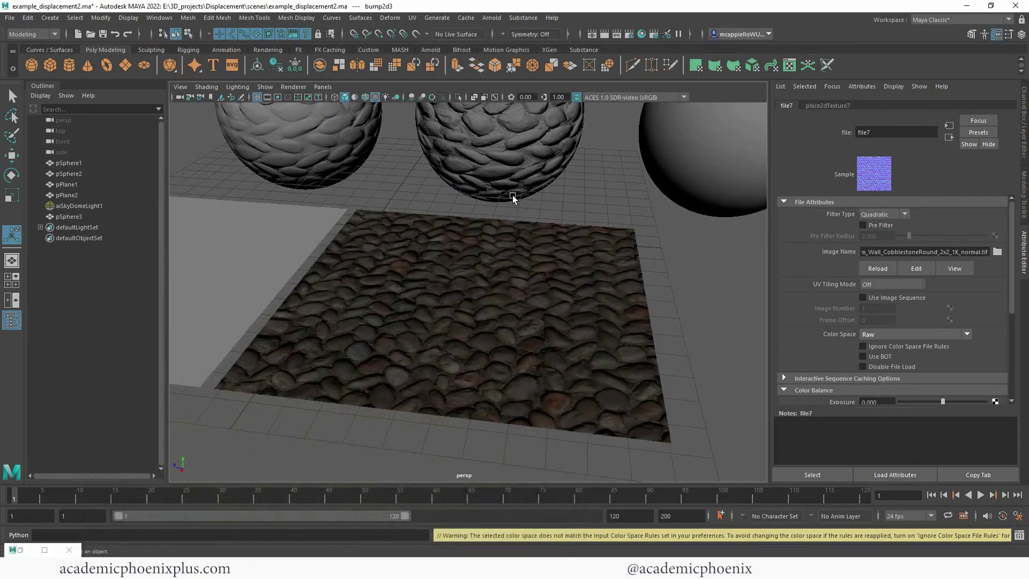
alt+drag(509, 198, 588, 234)
click(514, 252)
key(ctrl+d)
key(w)
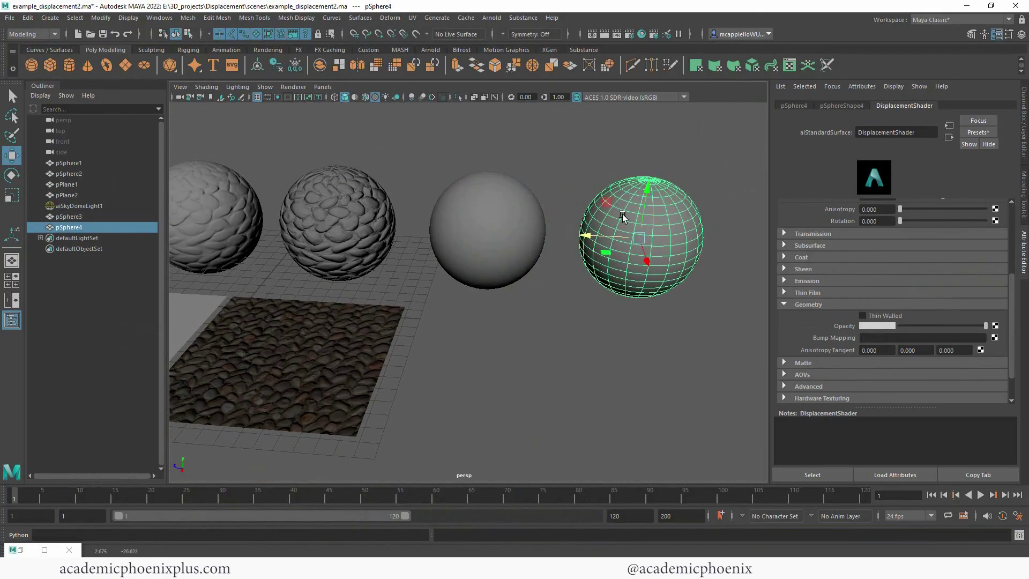
Assign the existing cobblestone_shader material to the duplicated sphere pSphere4 and frame it for rendering.
right_click(639, 208)
mouse_move(676, 504)
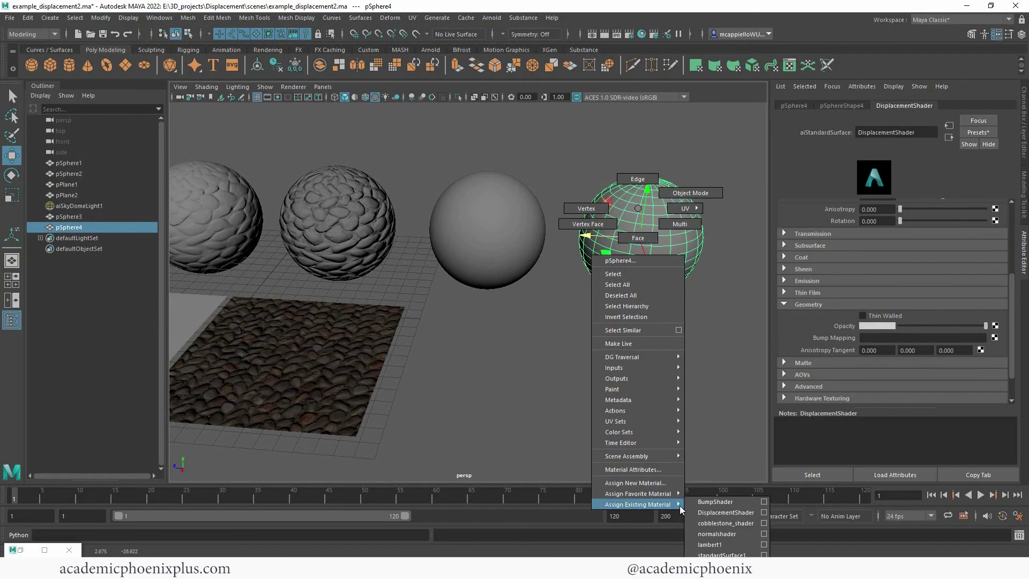
click(729, 527)
scroll(572, 355, up, 5)
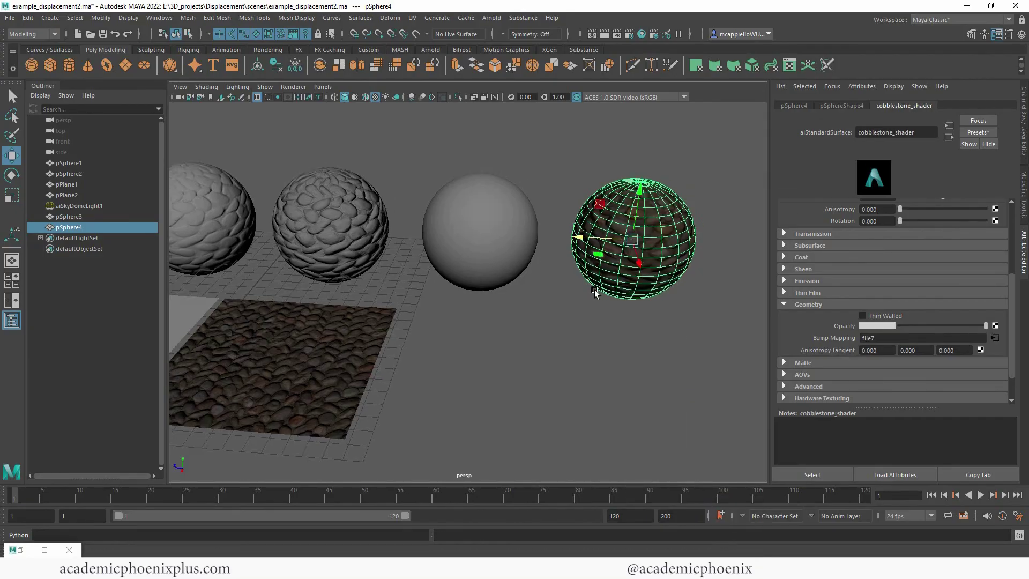
alt+drag(571, 355, 542, 351)
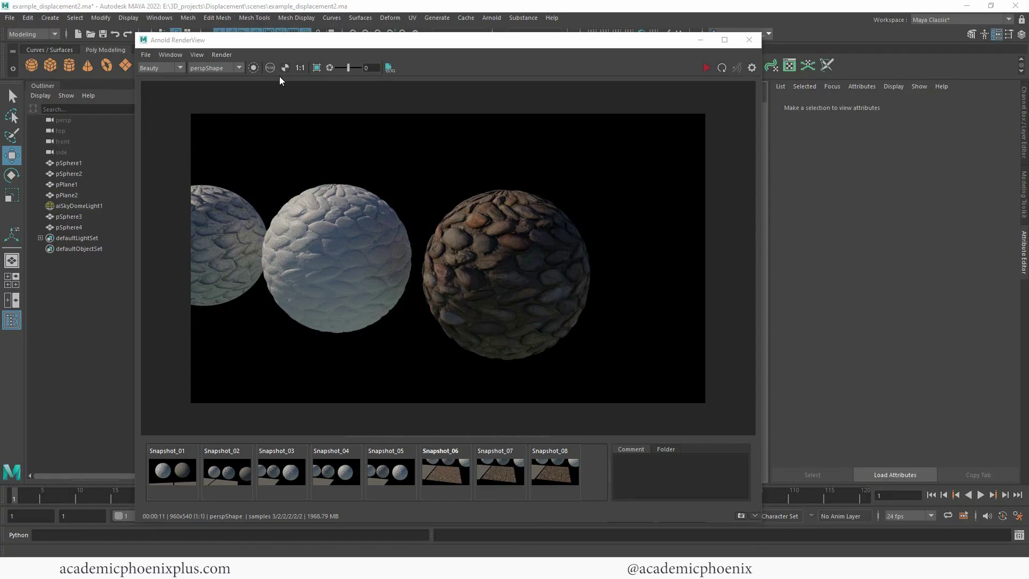
Inspect the rendered spheres' silhouettes in the alpha channel, restore the color display, minimize the render window and reframe the cobblestone sphere with the plane.
key(a)
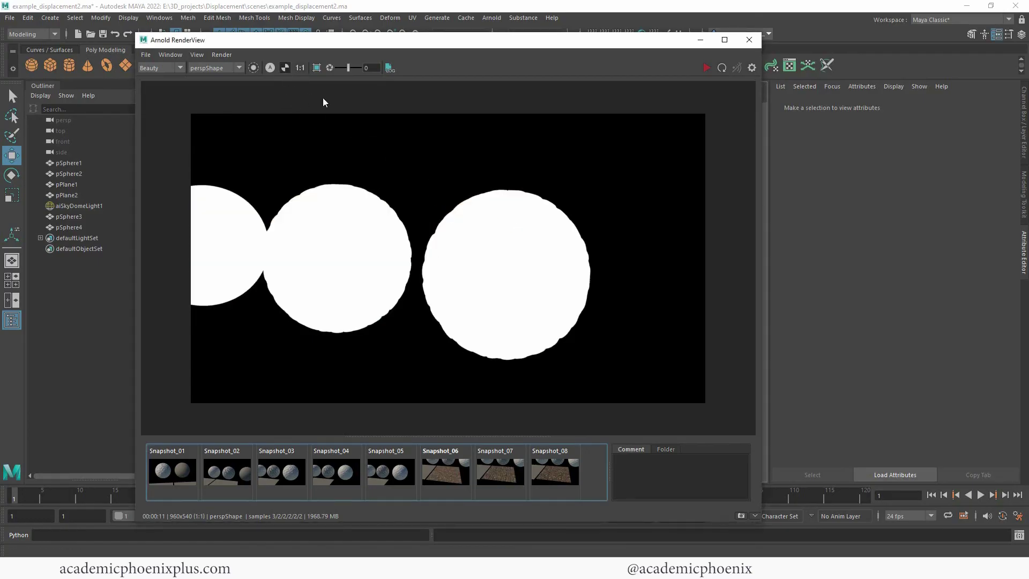
click(271, 68)
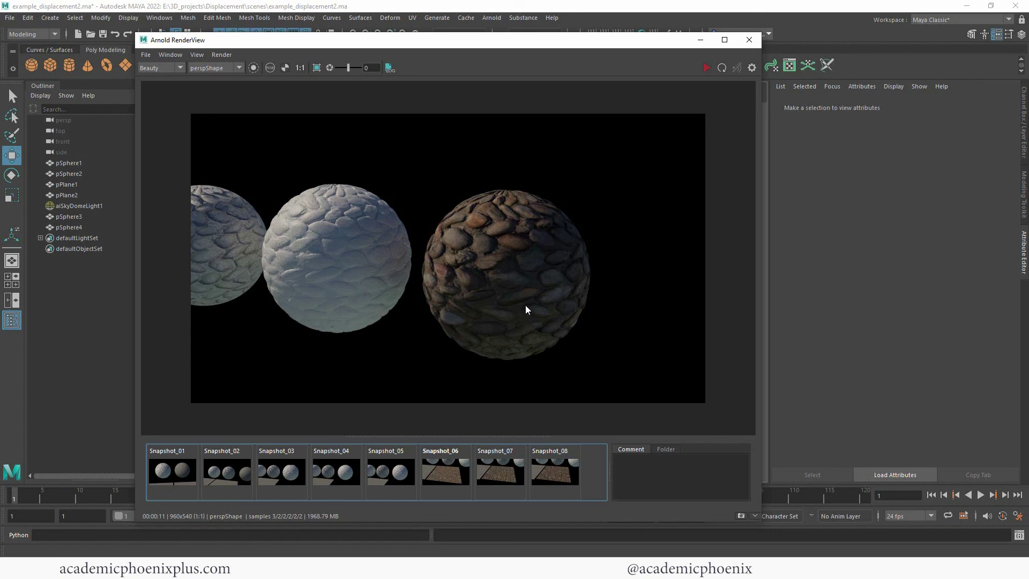
click(699, 40)
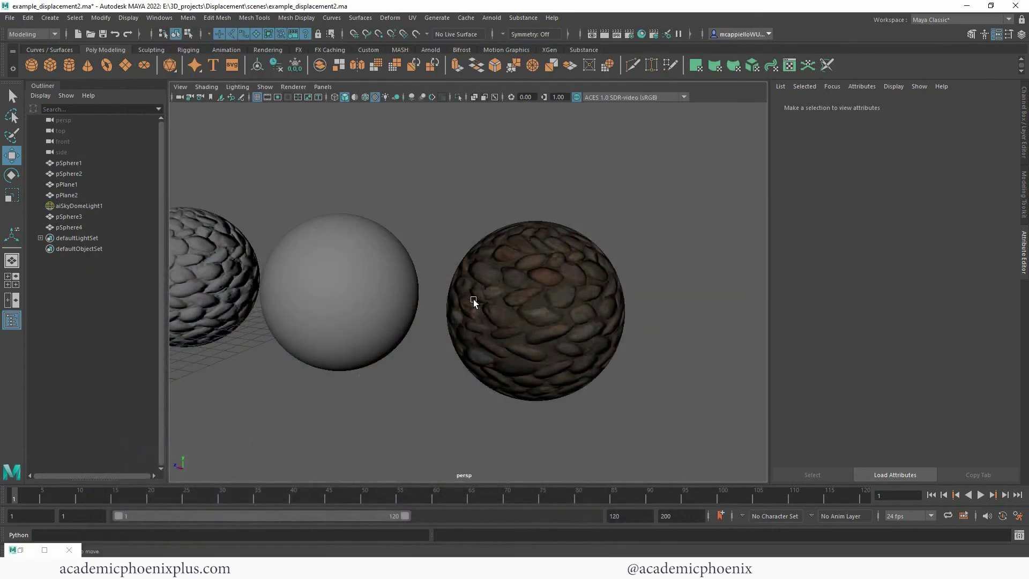
alt+drag(507, 310, 506, 279)
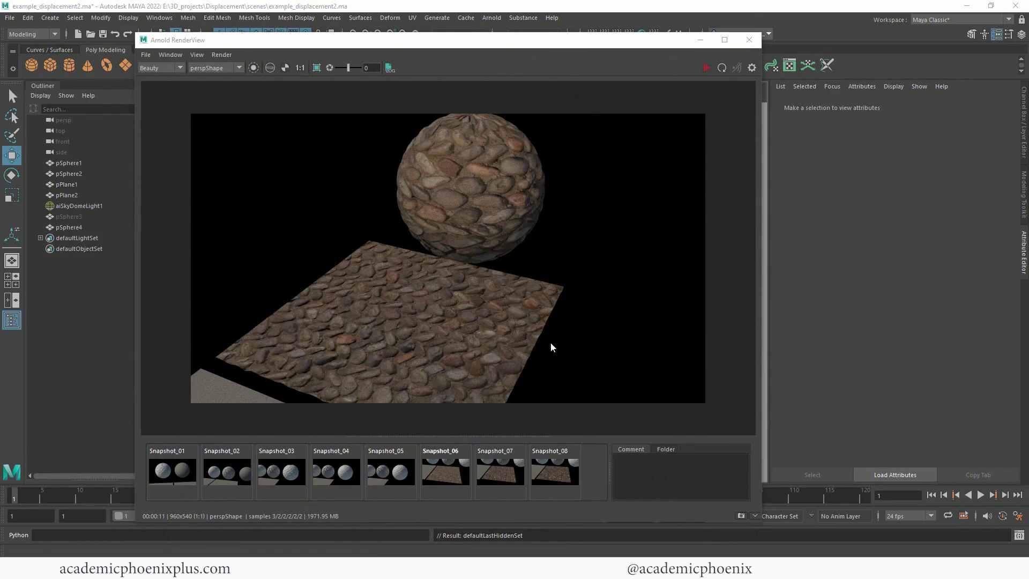